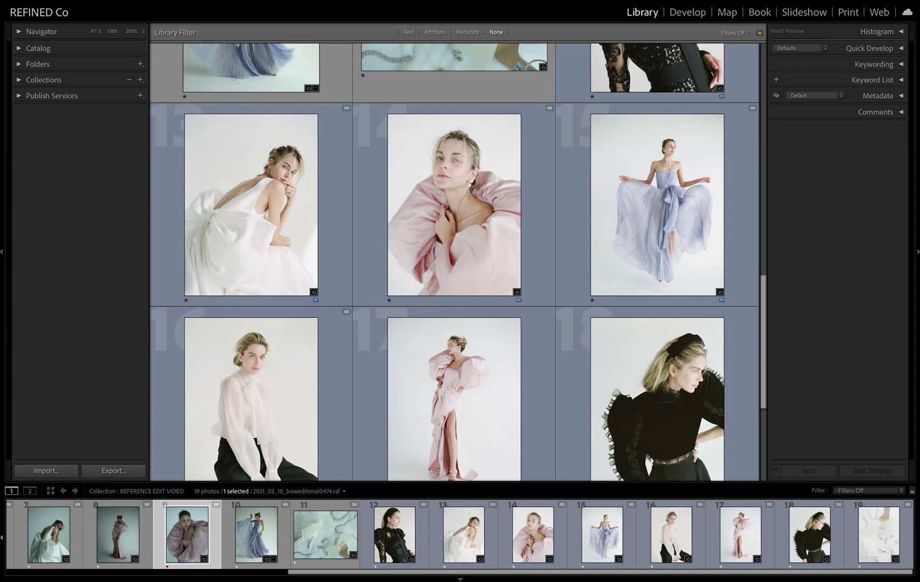
Step: Review the unedited studio photos and the bright film reference images throughout the collection grid
scroll(463, 440, down, 3)
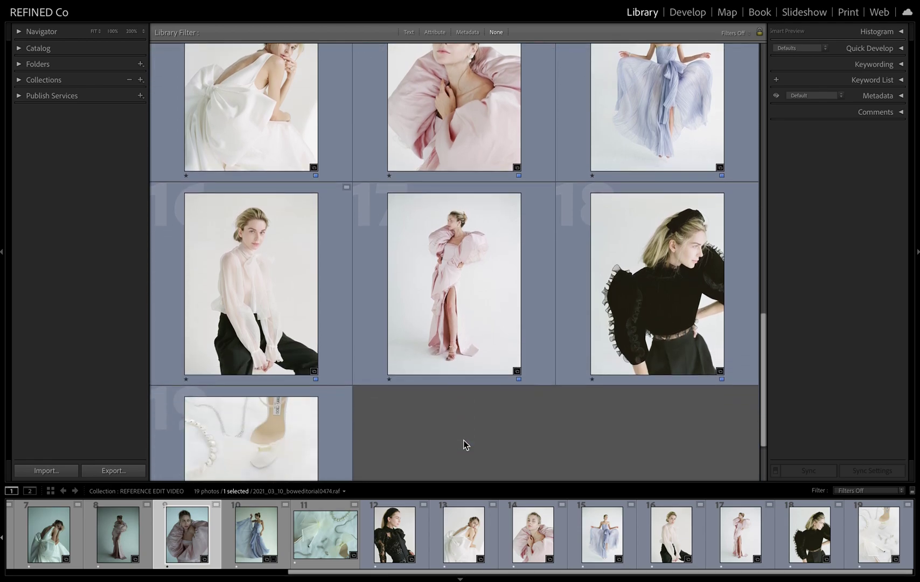
scroll(463, 440, up, 1)
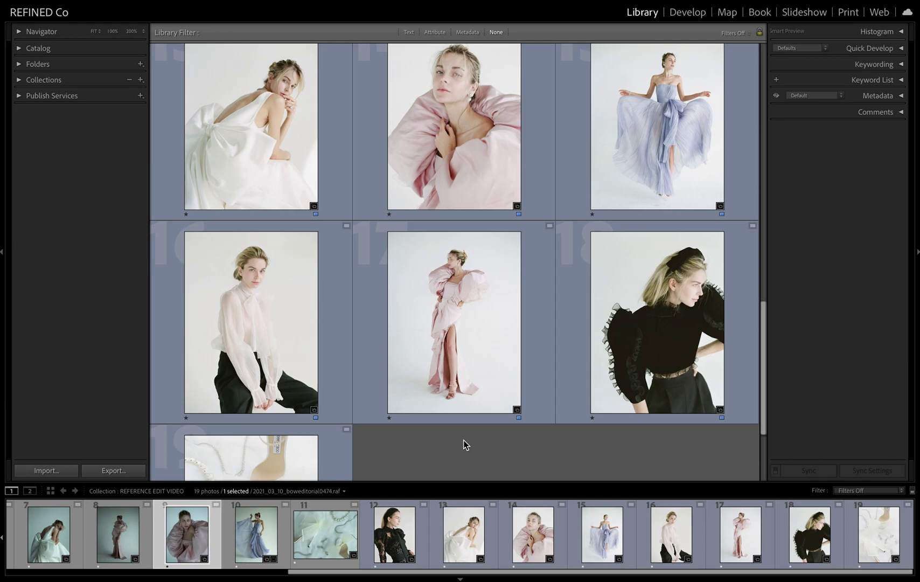
scroll(465, 439, up, 3)
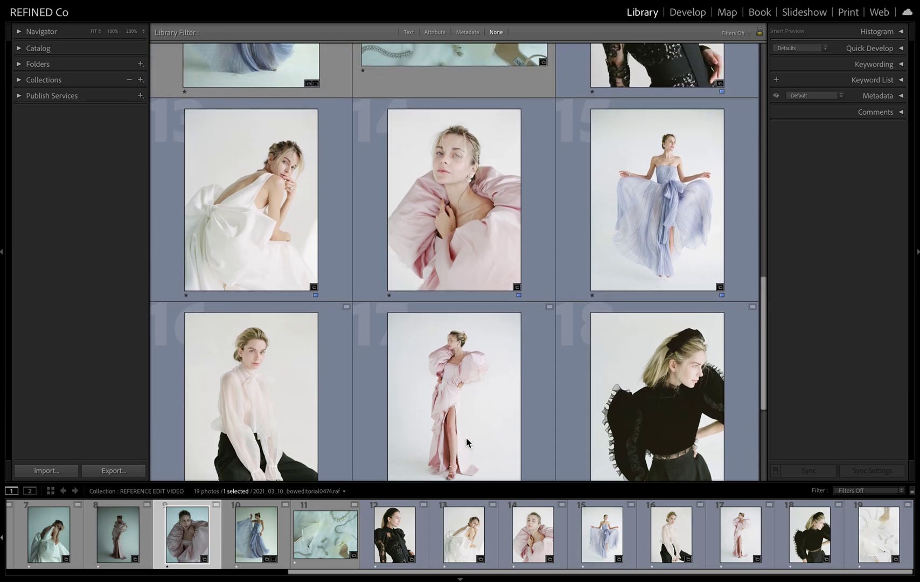
scroll(467, 442, down, 2)
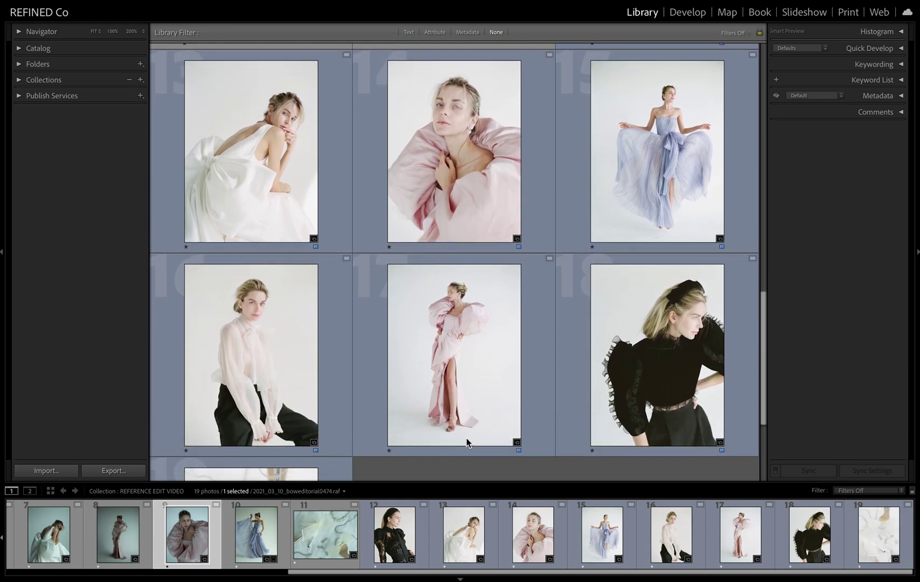
scroll(466, 437, down, 2)
scroll(466, 438, up, 10)
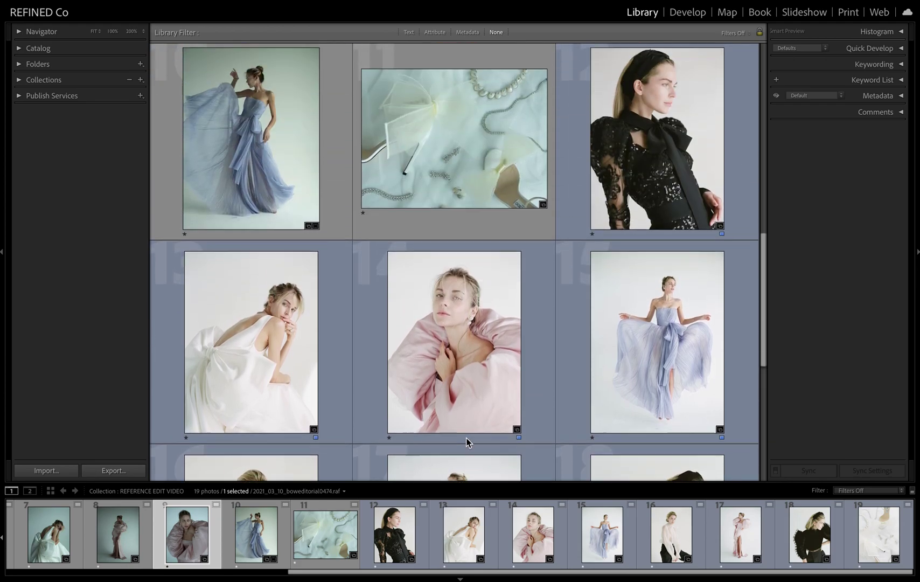
scroll(465, 437, up, 10)
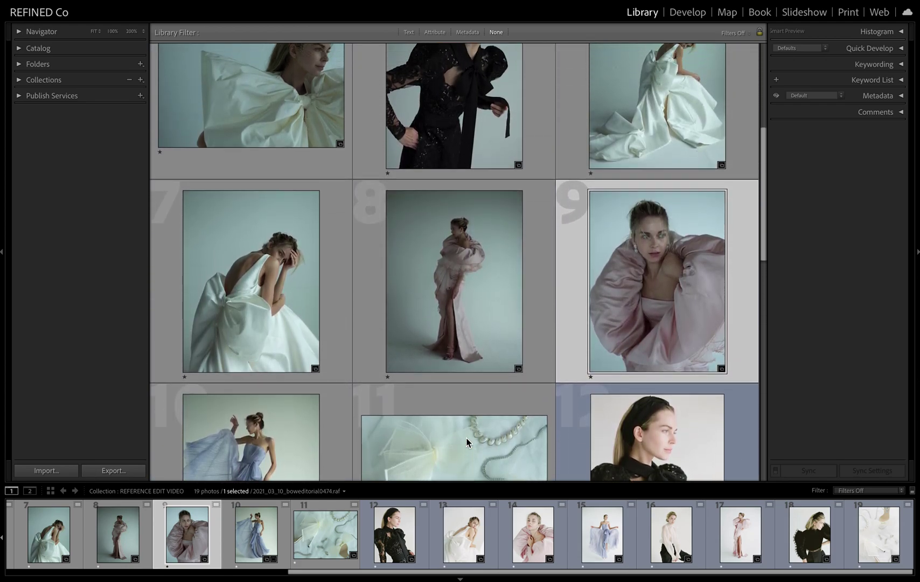
scroll(466, 438, up, 3)
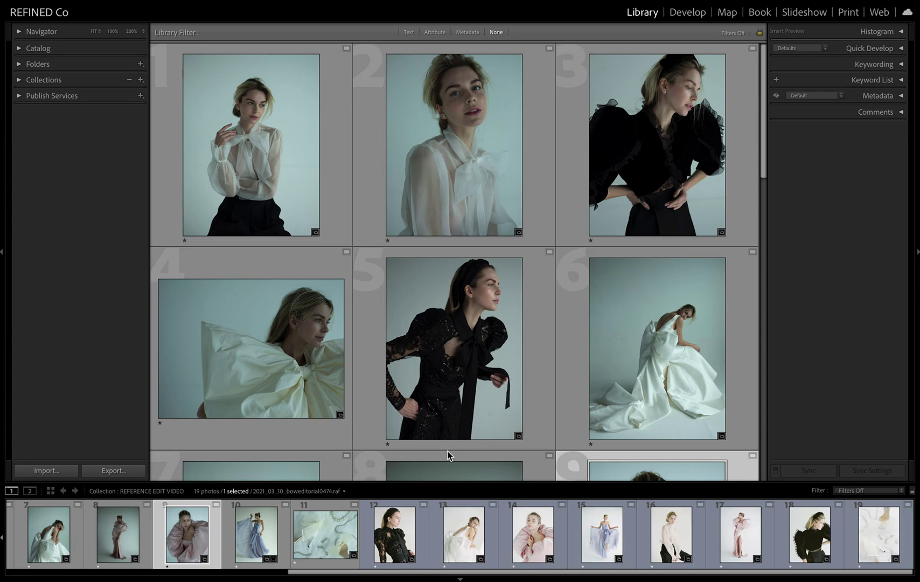
scroll(538, 397, down, 4)
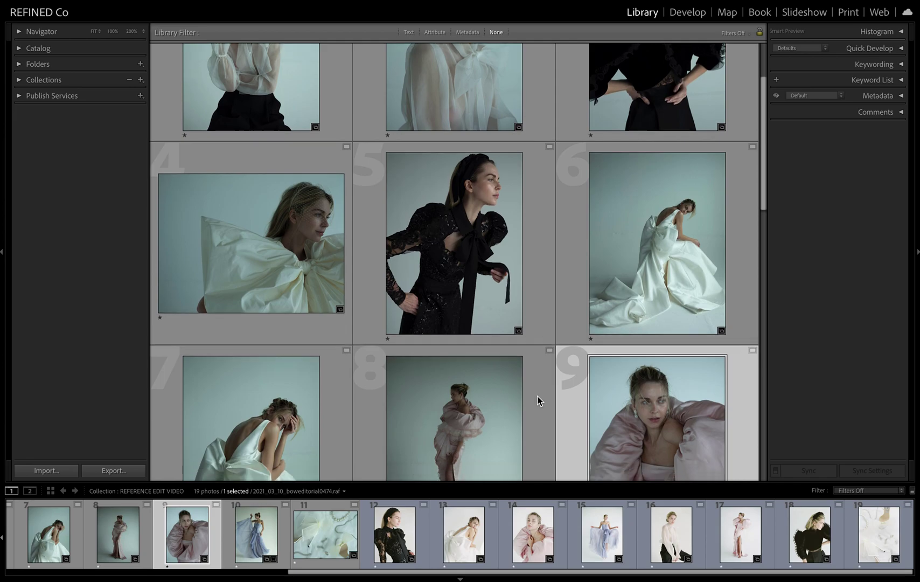
scroll(537, 400, down, 2)
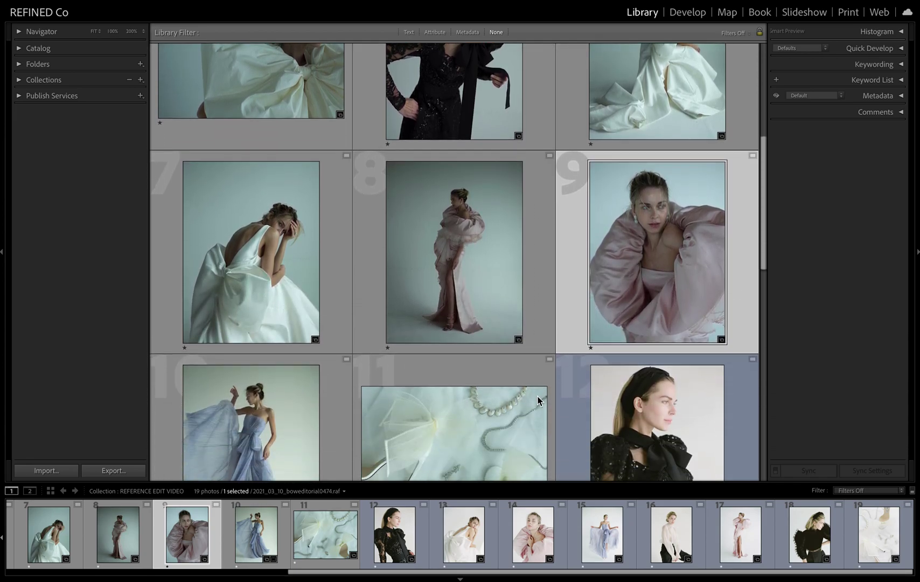
scroll(537, 400, down, 3)
scroll(539, 400, up, 10)
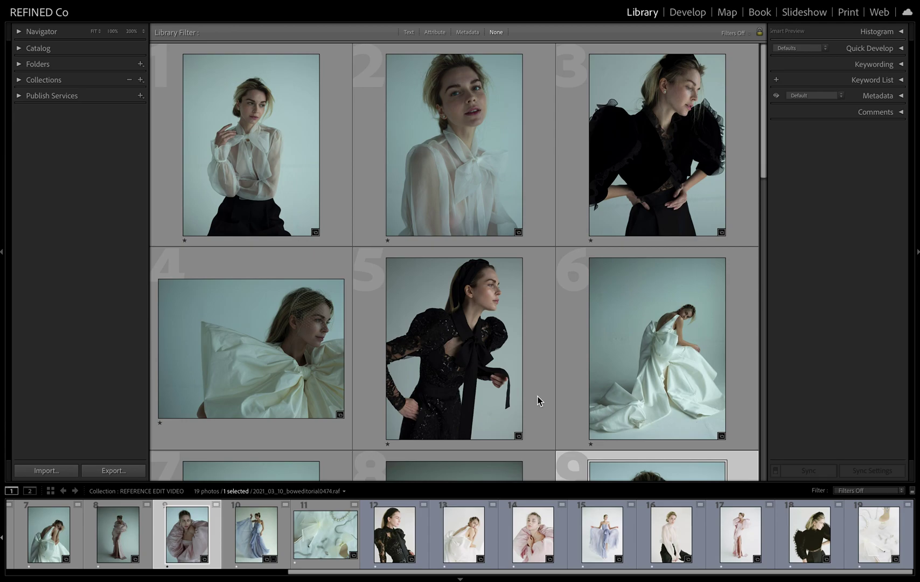
scroll(537, 396, down, 2)
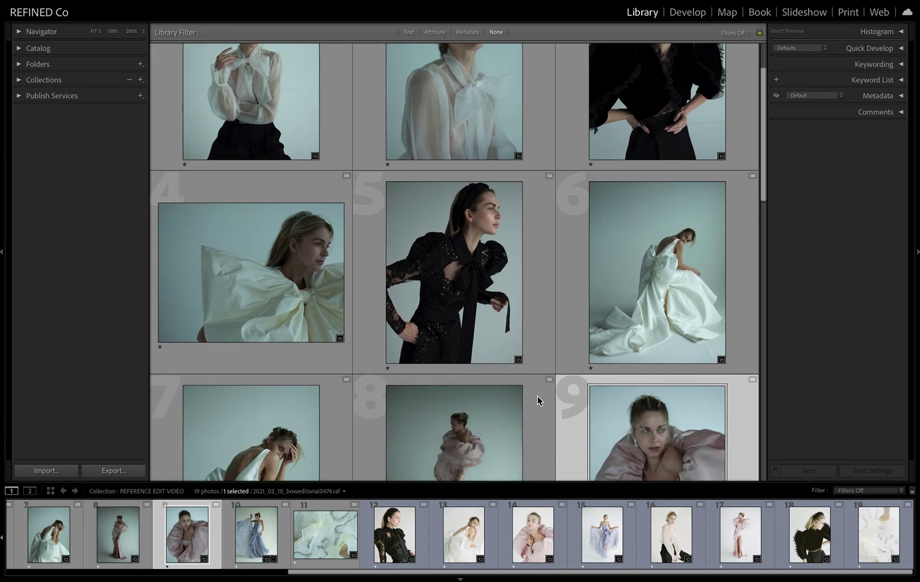
scroll(538, 396, down, 5)
scroll(538, 396, down, 6)
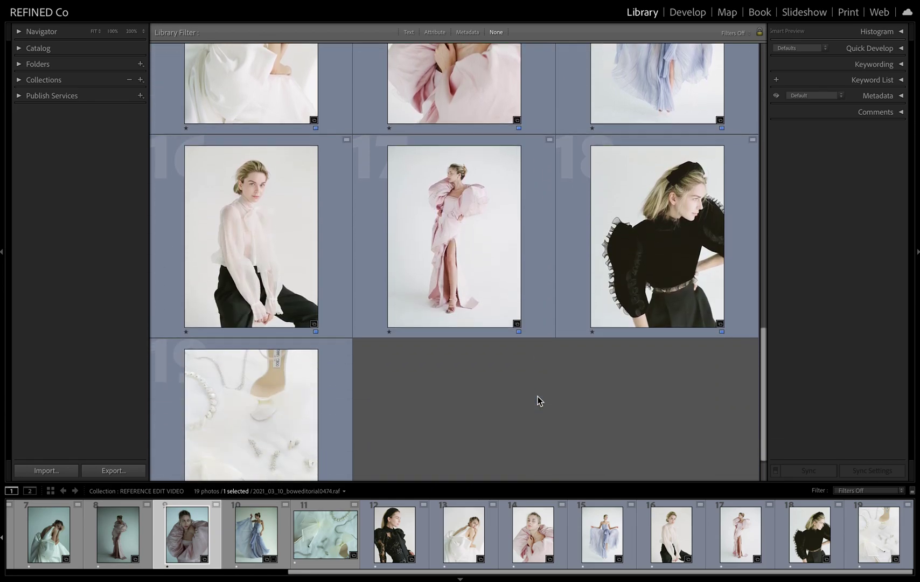
scroll(537, 401, down, 1)
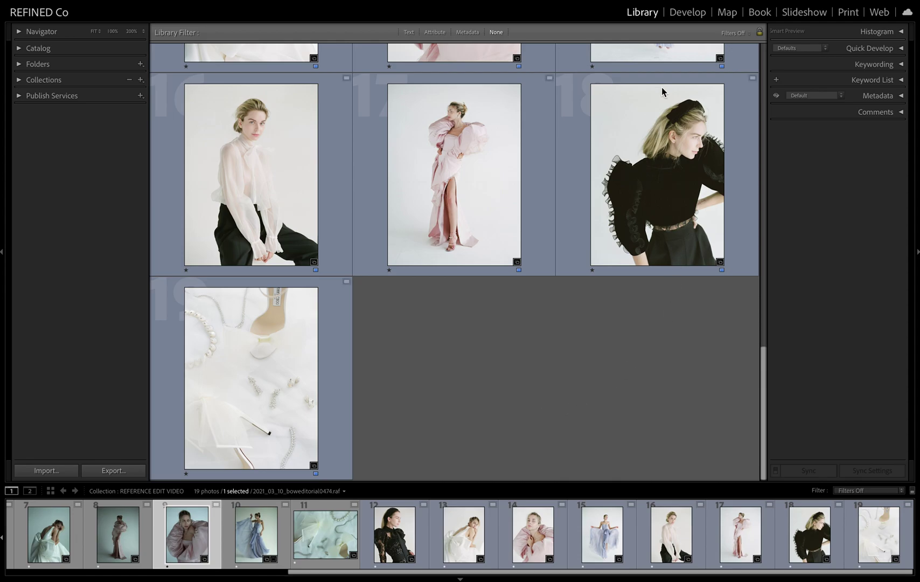
Step: Open the Develop module's Reference View and set the white shoe-and-jewellery flat lay, photo 19, as the reference
click(685, 14)
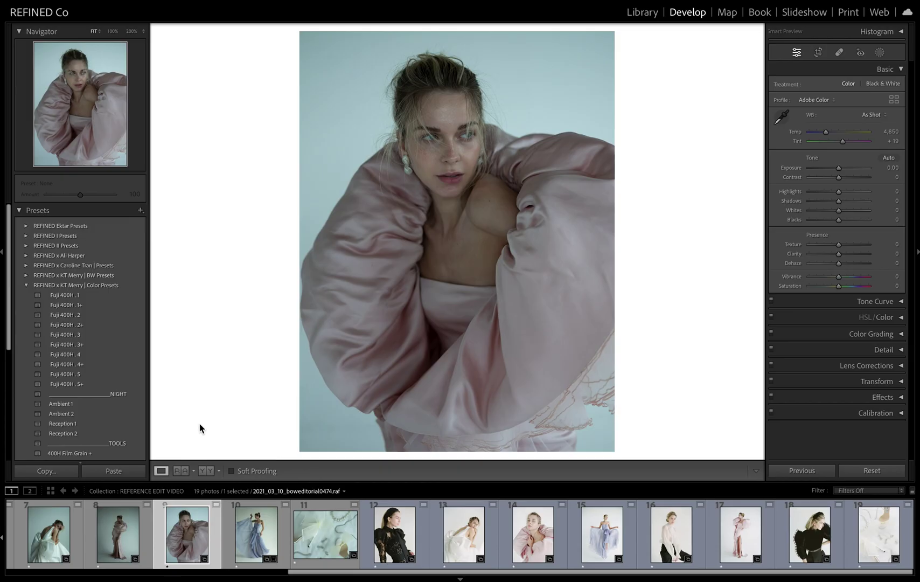
click(228, 482)
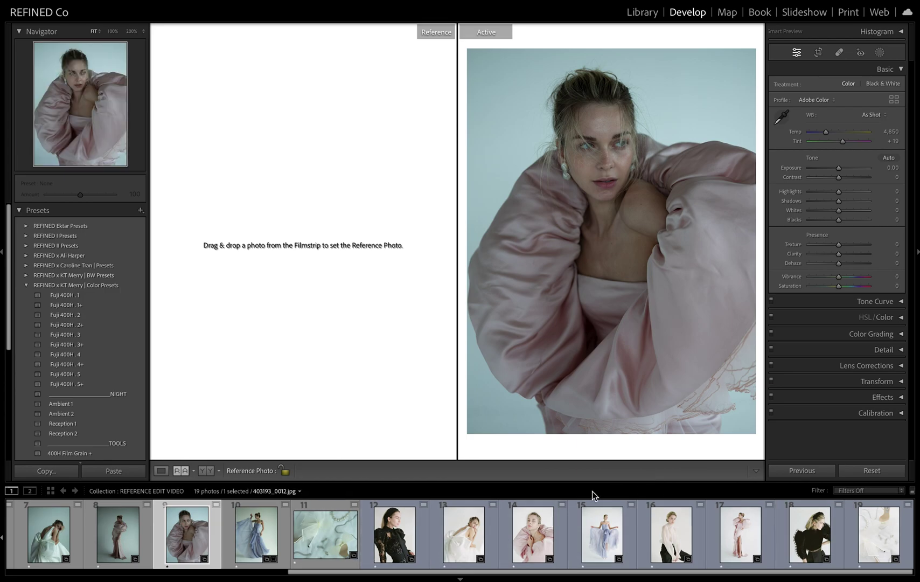
drag(882, 545, 386, 421)
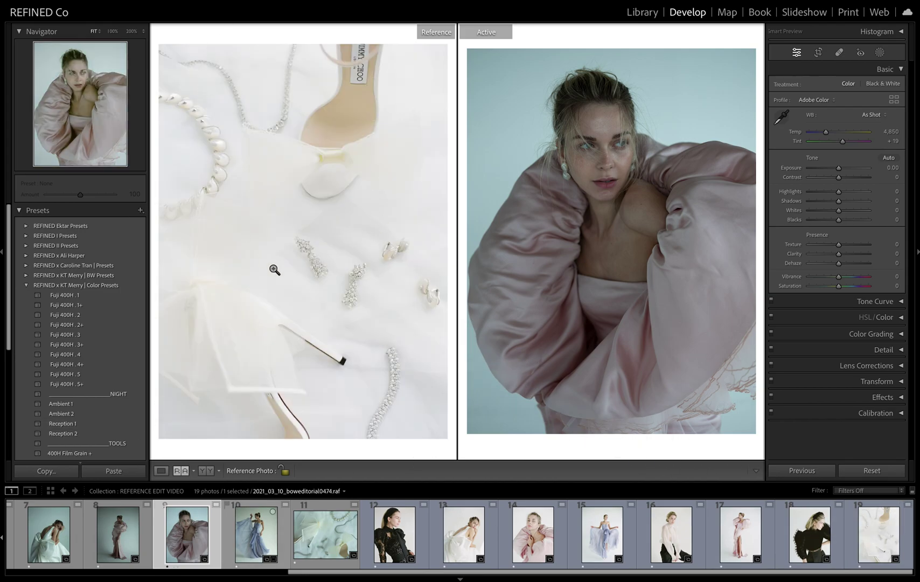
Step: Make flat-lay photo 11 the active photo and correct its white balance with Auto and a temperature of 5,811
click(321, 541)
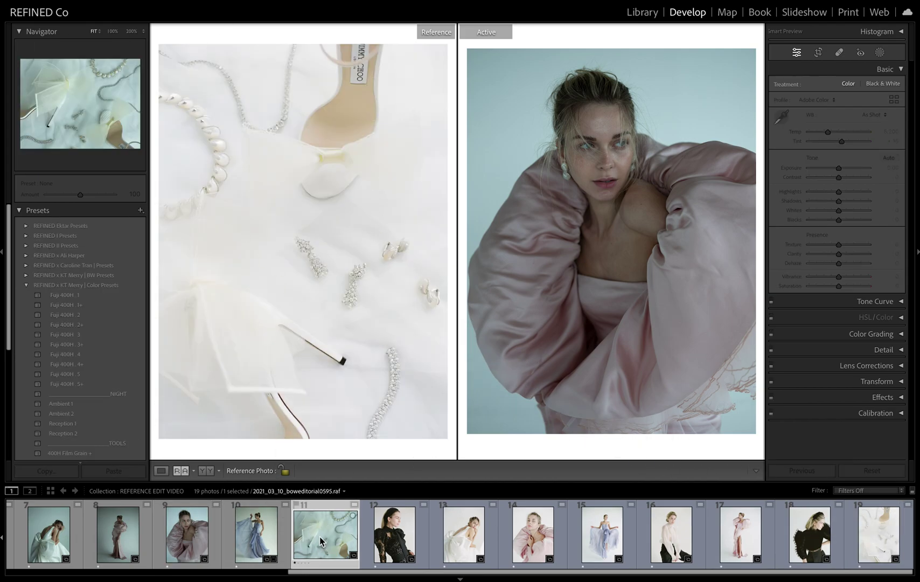
scroll(280, 539, left, 5)
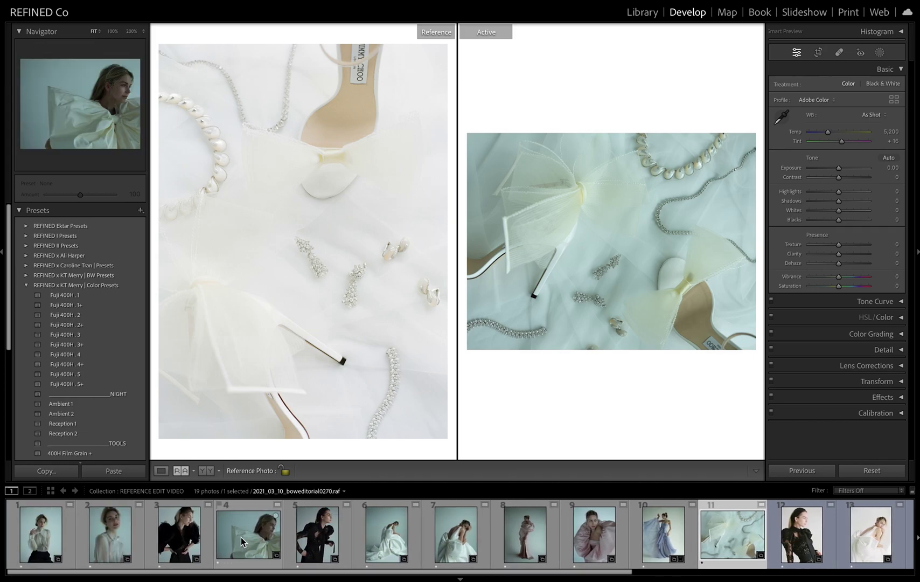
scroll(241, 537, right, 5)
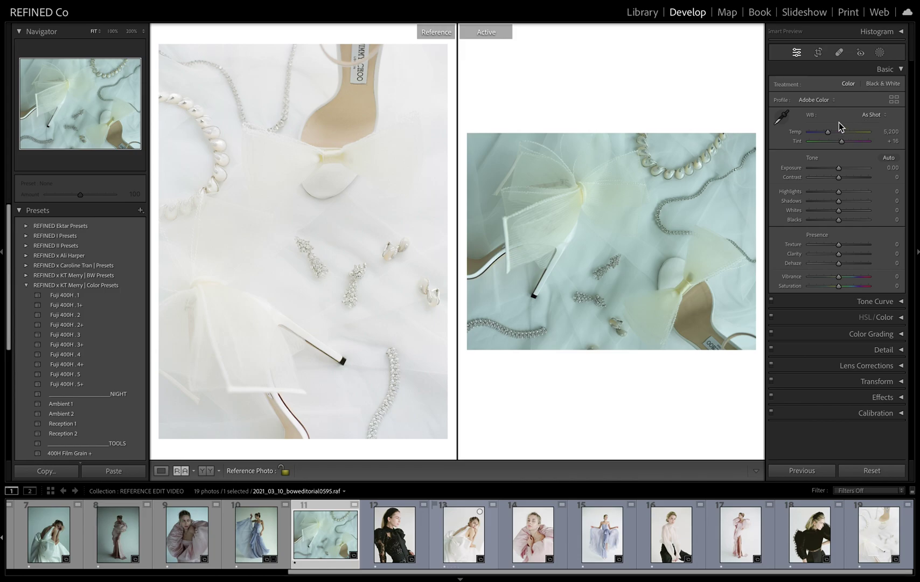
click(872, 115)
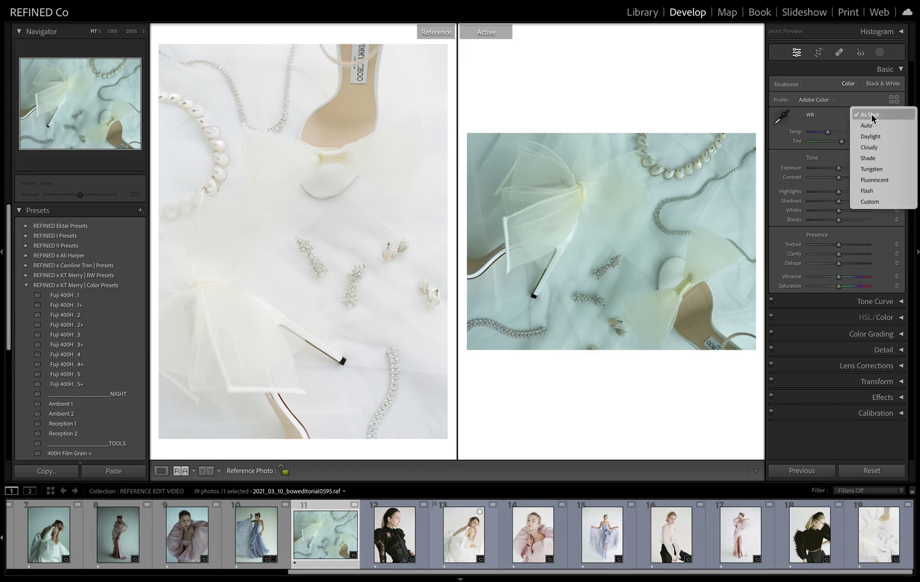
click(872, 127)
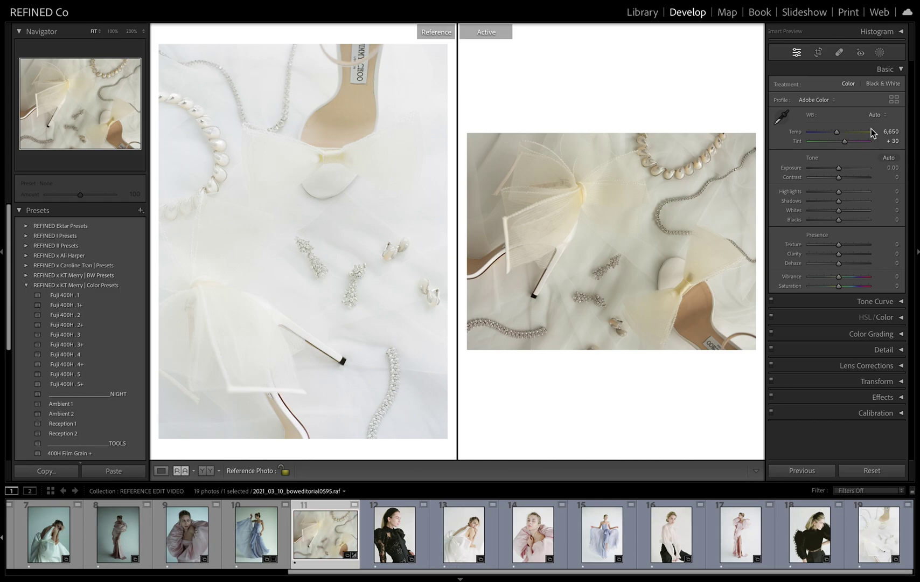
drag(836, 132, 833, 135)
Step: Compare the Fuji 400H color presets from .1 to .5 on photo 11 and apply Fuji 400H .1
click(72, 296)
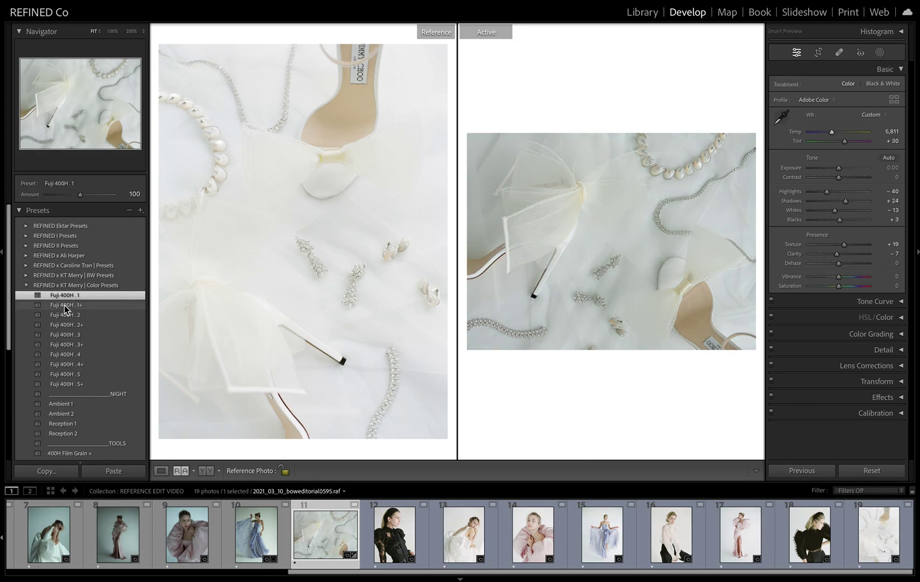
scroll(72, 294, down, 3)
click(72, 281)
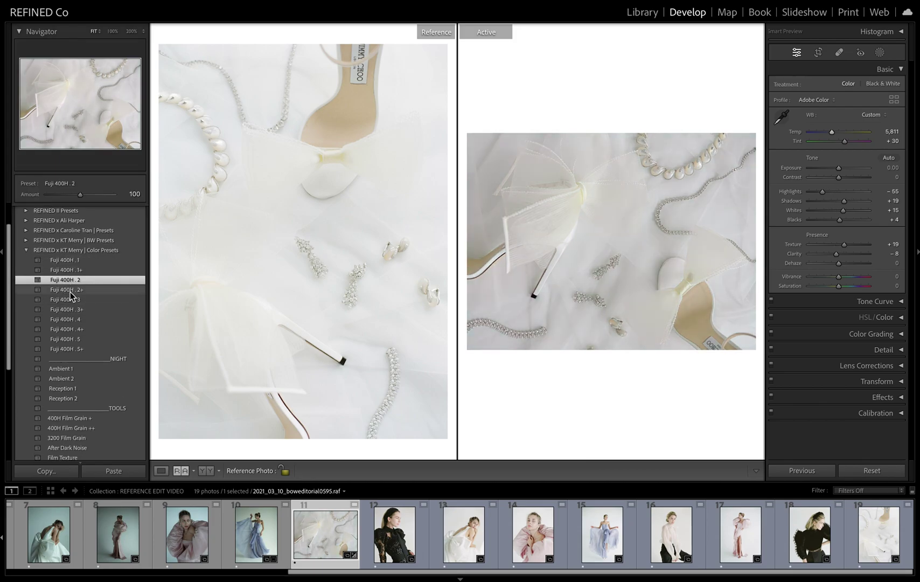
click(64, 299)
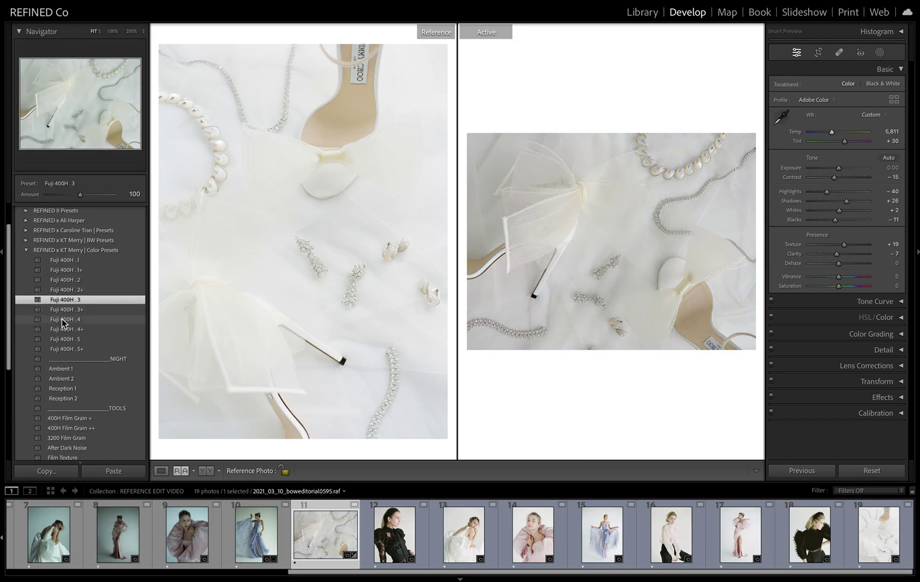
click(64, 318)
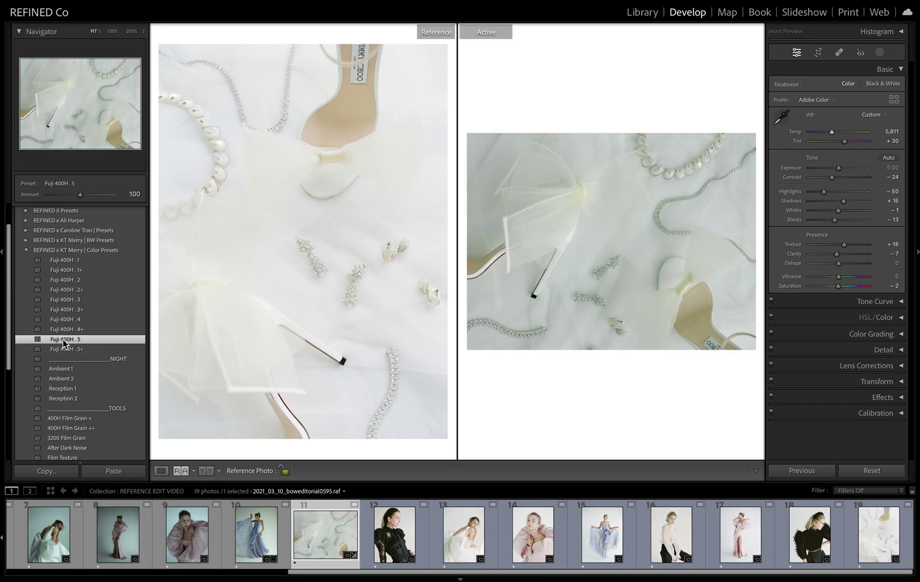
click(77, 260)
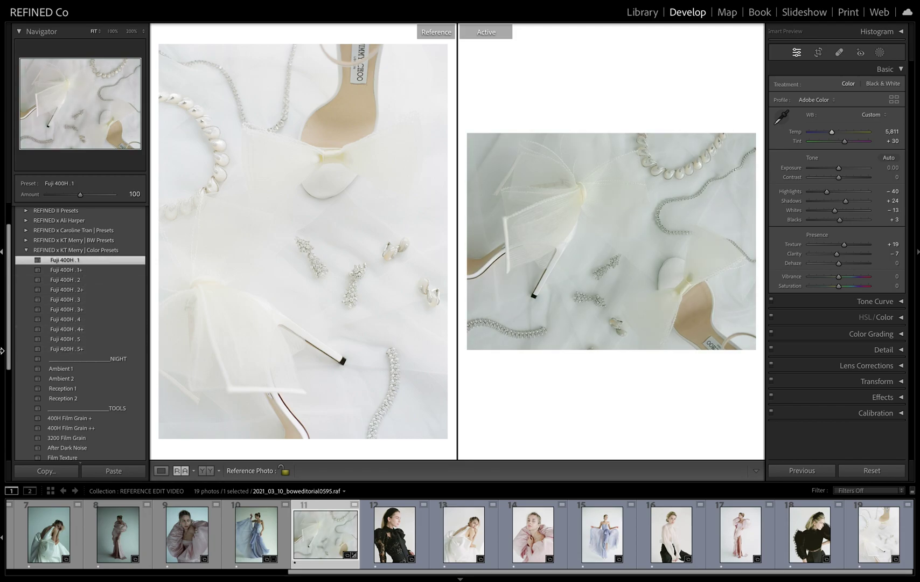
Step: Set photo 11's Exposure to +0.80 and Whites to +4, comparing the shoe and jewellery details with the reference
drag(841, 169, 844, 172)
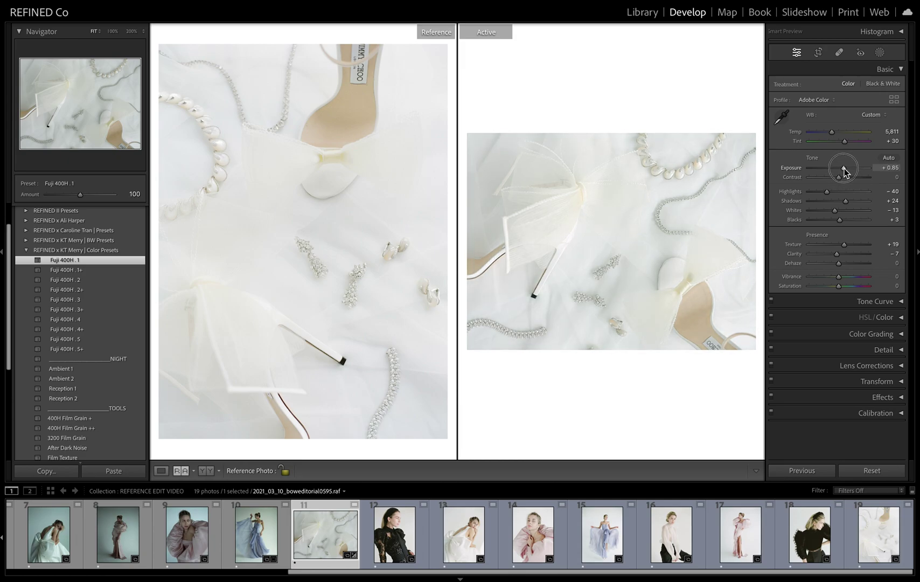
click(642, 210)
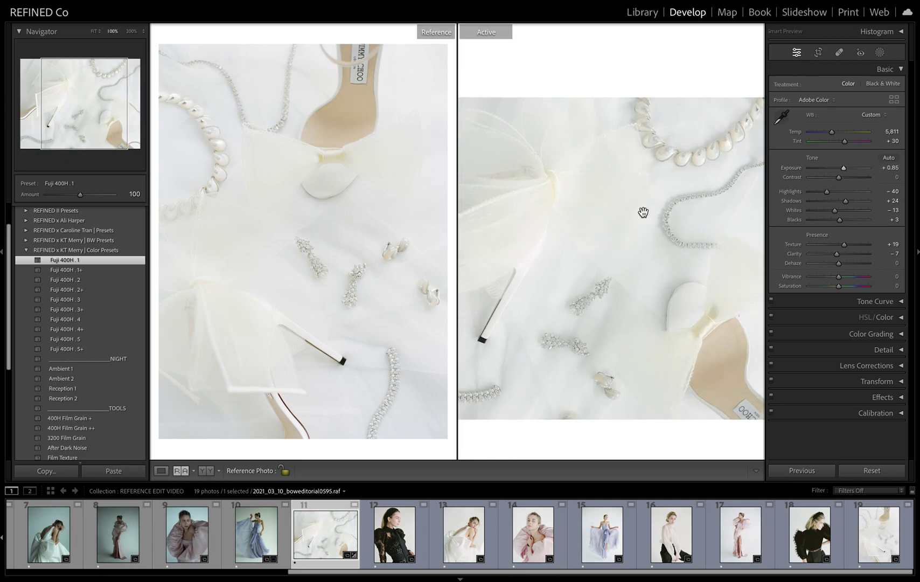
click(304, 251)
click(370, 245)
drag(673, 249, 684, 238)
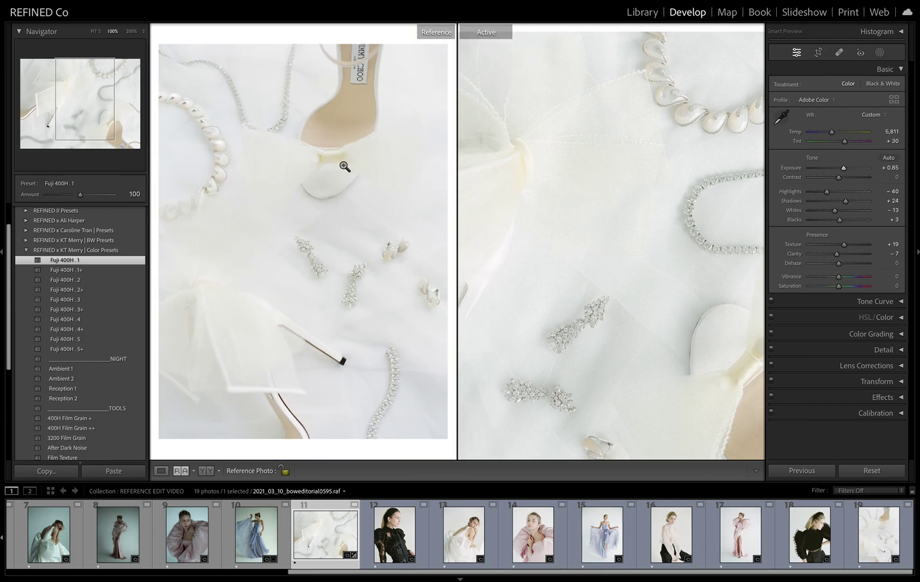
drag(663, 295, 559, 176)
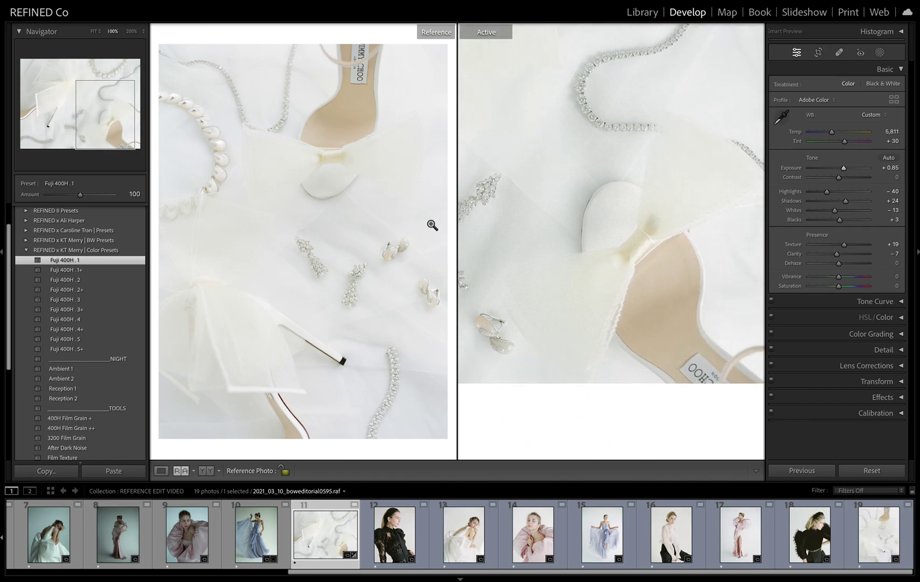
click(663, 234)
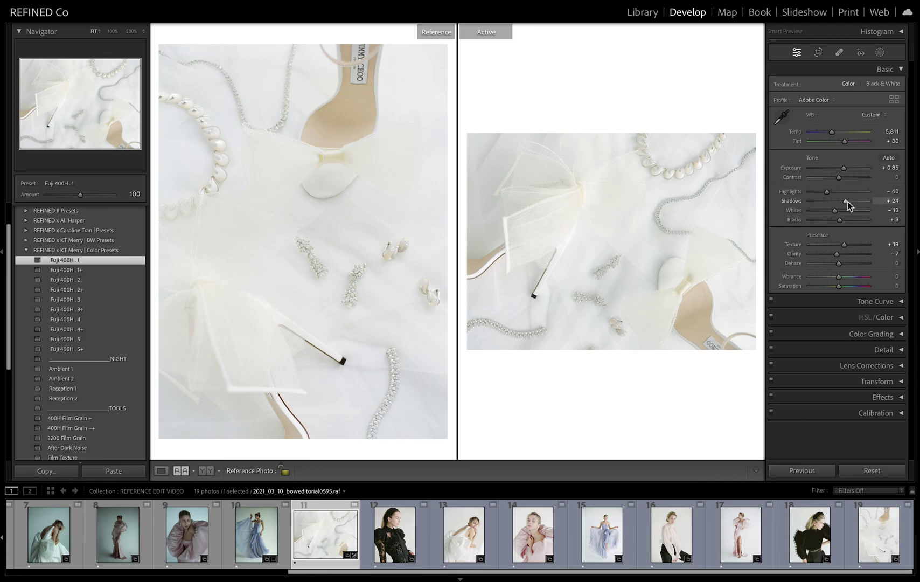
drag(836, 211, 842, 212)
drag(843, 169, 841, 169)
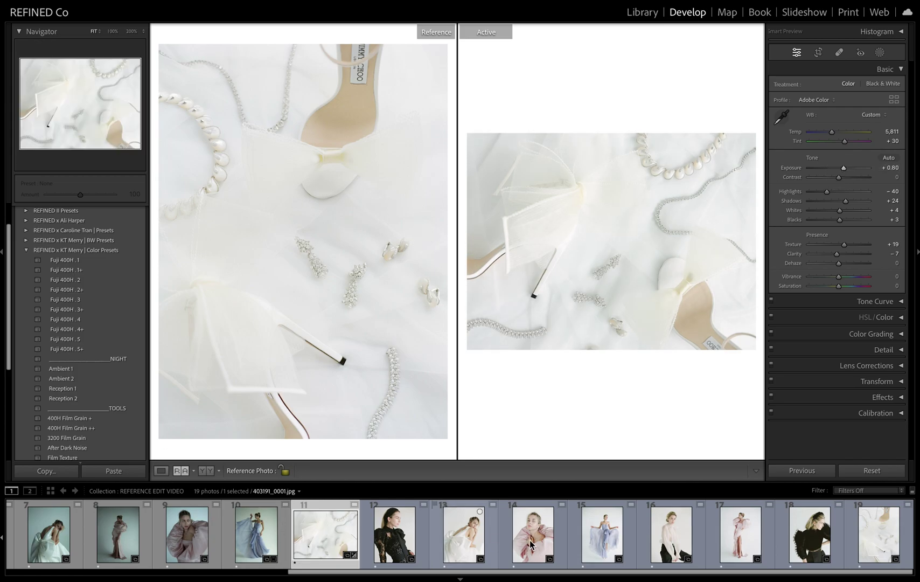
Step: Set black ruffled blouse photo 18 as the reference and make the matching unedited photo 3 active
click(819, 549)
drag(818, 549, 368, 334)
scroll(338, 535, up, 1)
scroll(337, 534, up, 5)
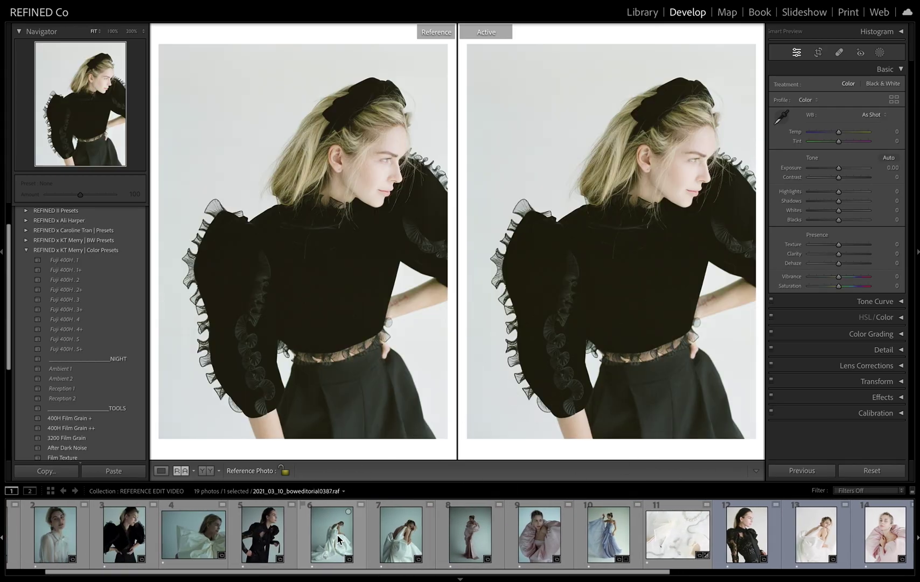
click(150, 545)
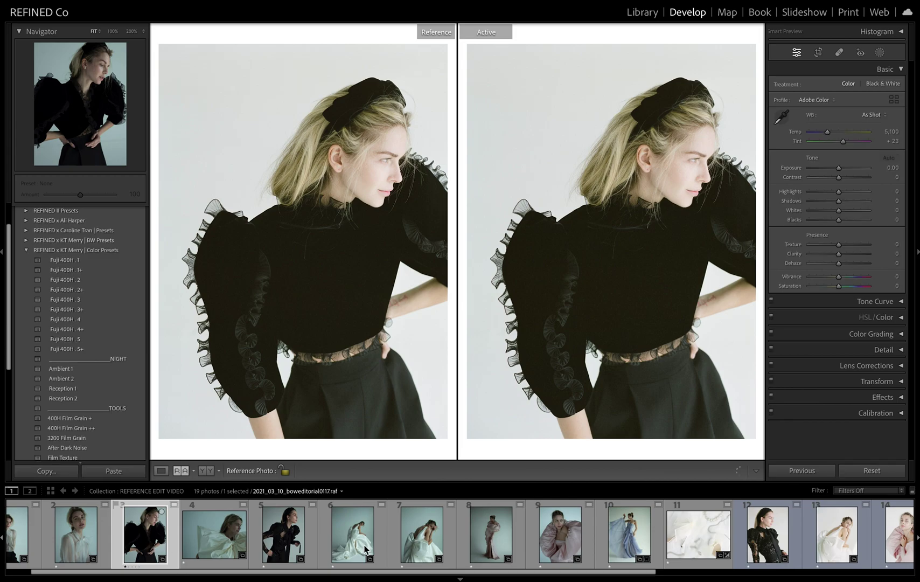
Step: Correct photo 3's white balance with the Auto setting and a temperature of 5,706
click(871, 115)
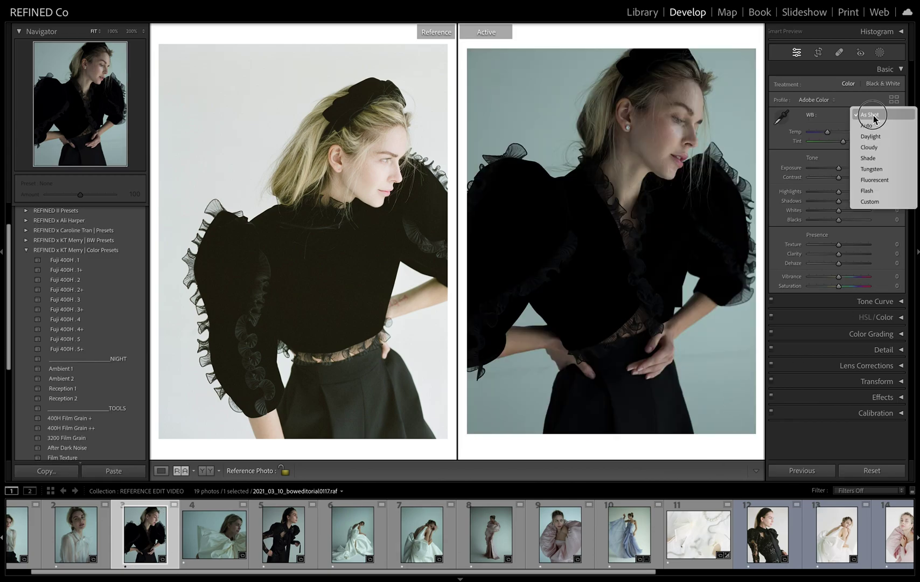
click(871, 125)
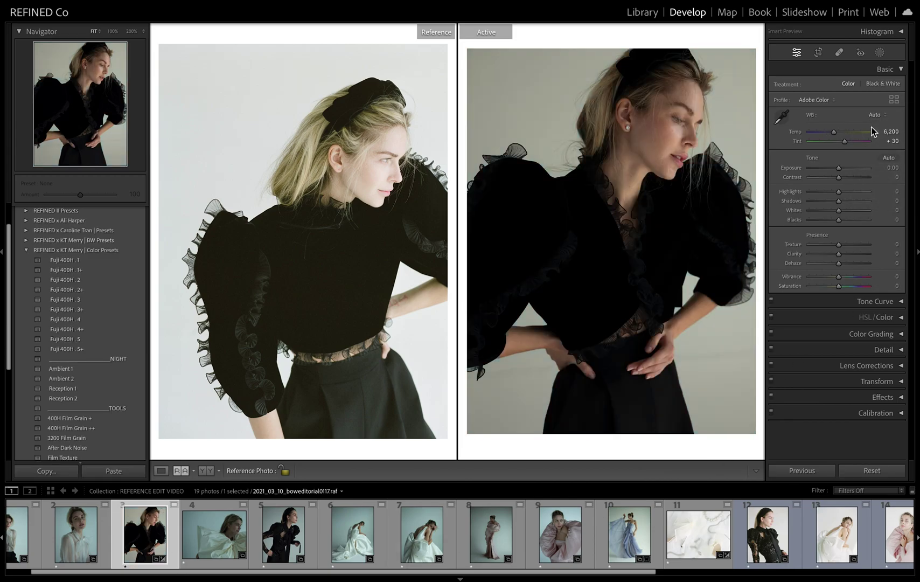
drag(835, 137, 831, 137)
Step: Set photo 3's Exposure to +1.15 while comparing Fuji 400H .1, .3, .4 and .5, and settle on Fuji 400H .3
click(57, 261)
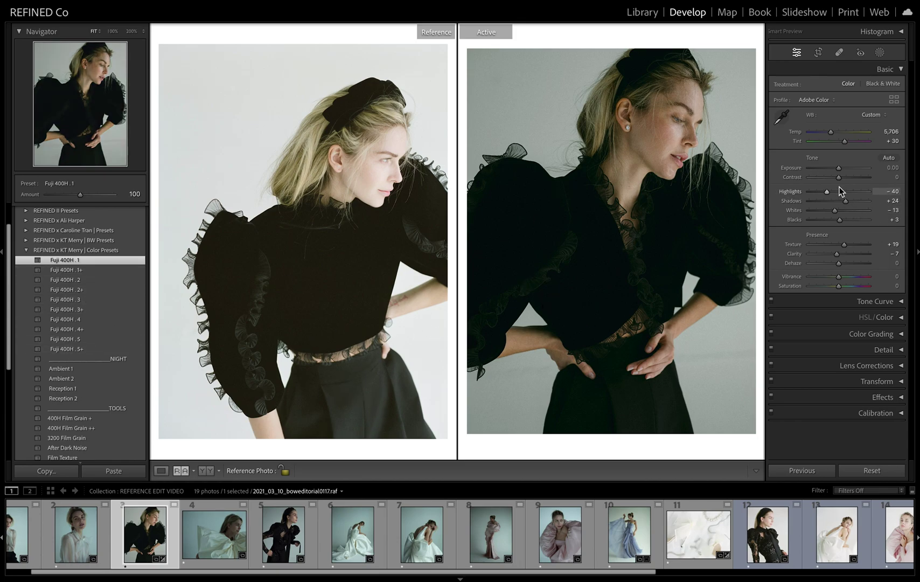
drag(838, 169, 848, 173)
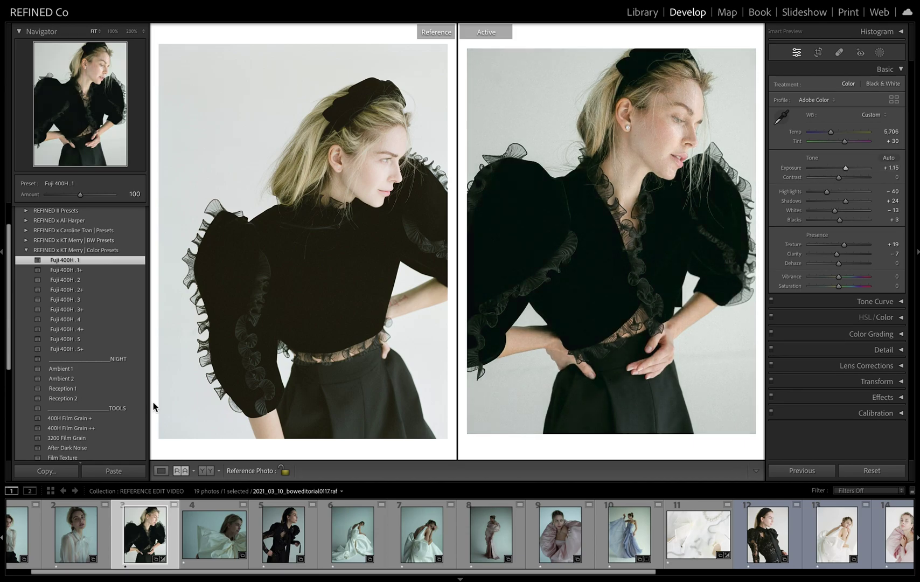
click(68, 300)
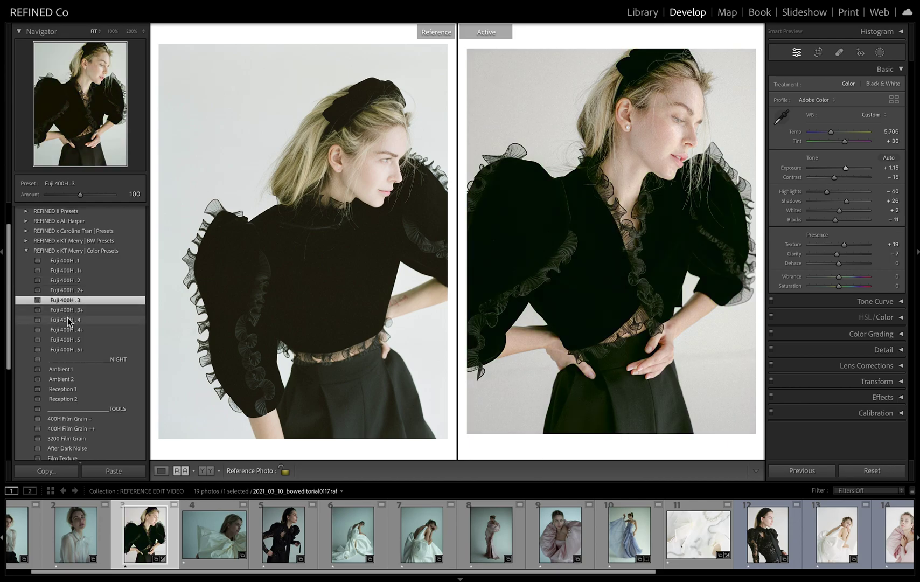
click(67, 319)
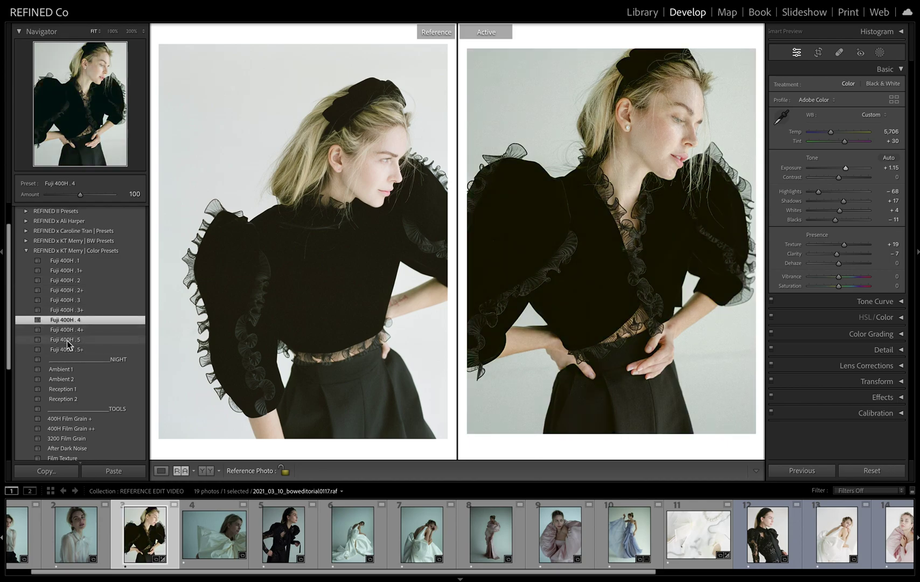
click(69, 341)
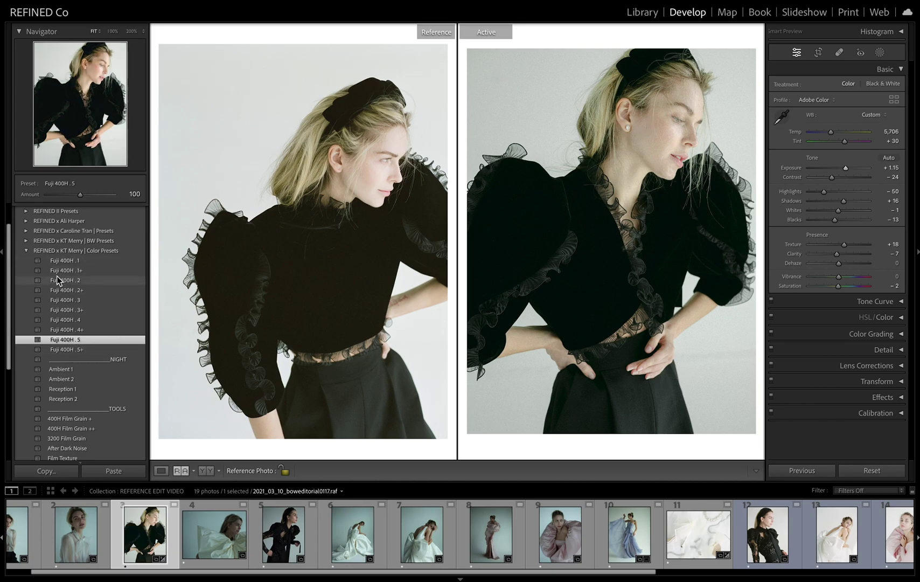
click(69, 262)
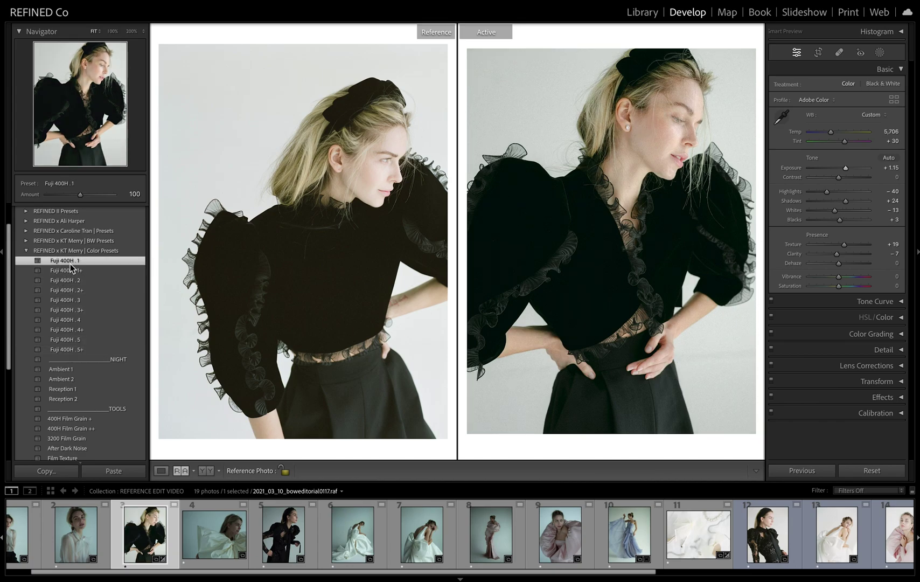
click(72, 321)
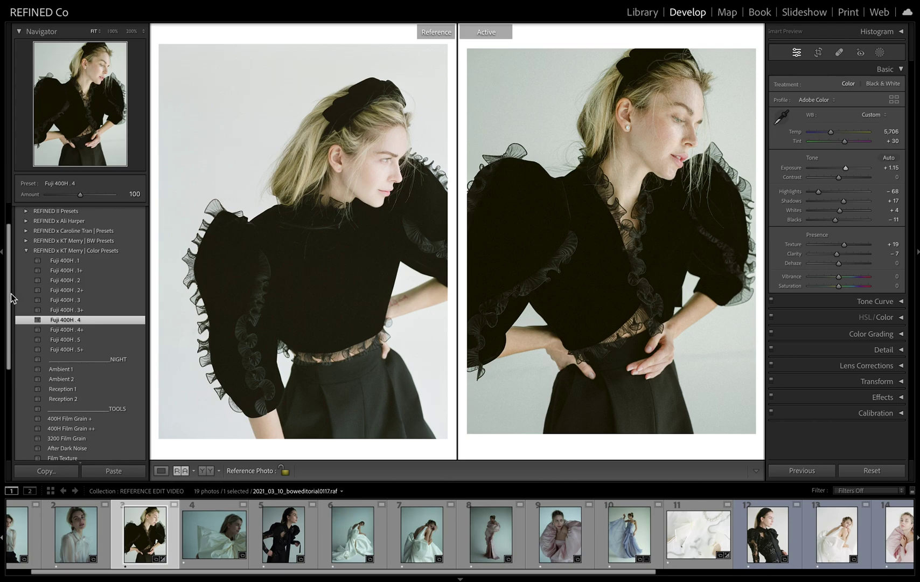
click(72, 301)
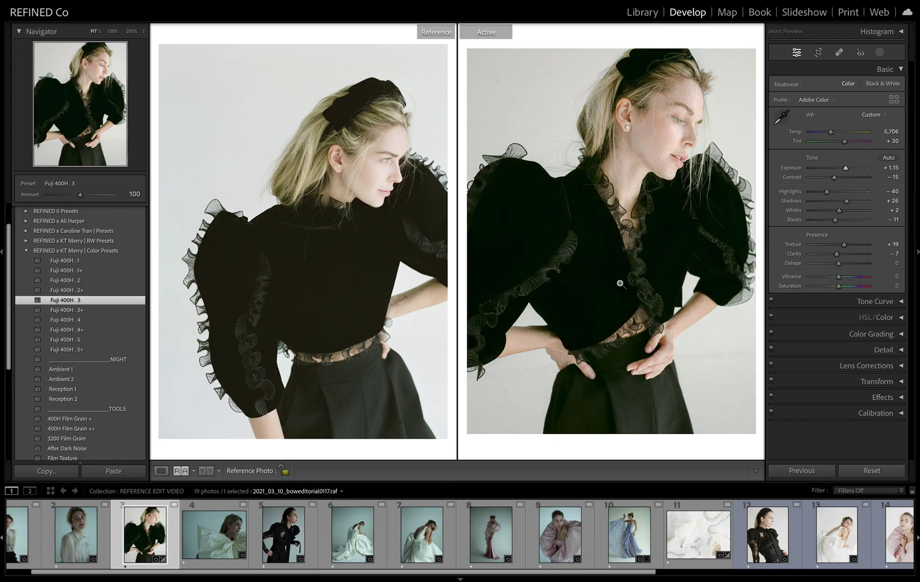
Step: Fine-tune photo 3 with Exposure +1.00, Contrast -30, Shadows +37, Vibrance +14, temperature 5,633 and Tint +27
drag(847, 201, 849, 201)
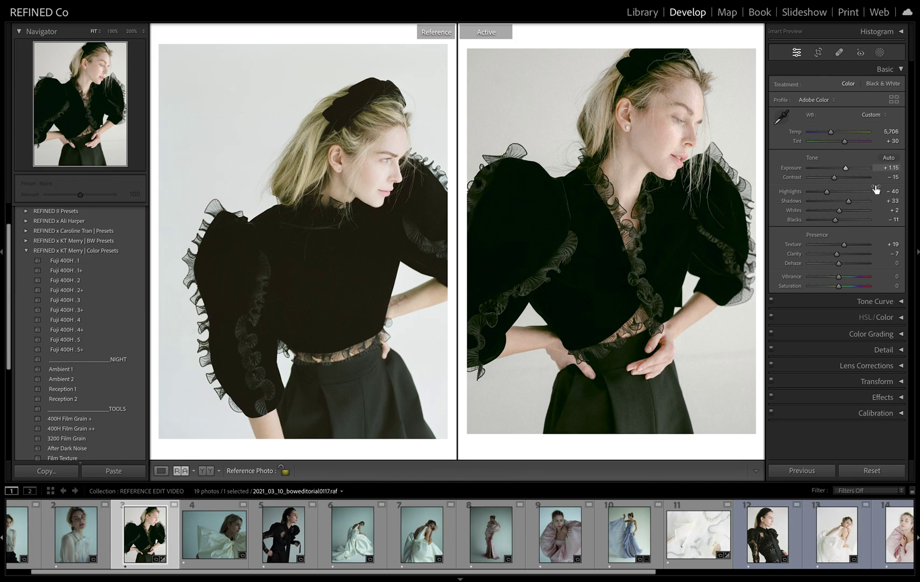
click(834, 177)
drag(834, 178, 825, 183)
drag(832, 182, 833, 133)
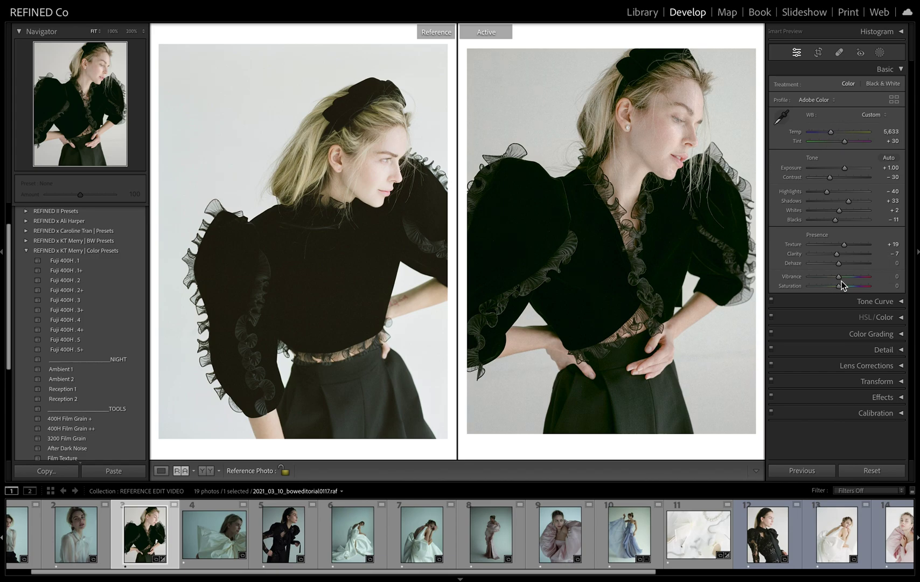
drag(839, 280, 843, 282)
drag(844, 141, 843, 142)
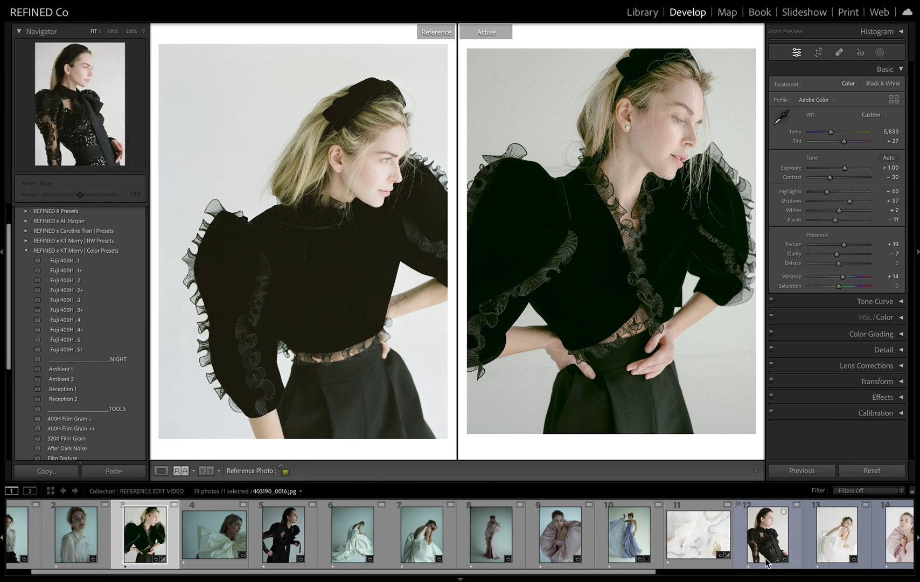
Step: Set full-length pink gown photo 17 as the reference and make the matching unedited photo 8 active
scroll(767, 562, down, 5)
scroll(766, 563, down, 1)
drag(721, 536, 324, 350)
scroll(235, 547, up, 1)
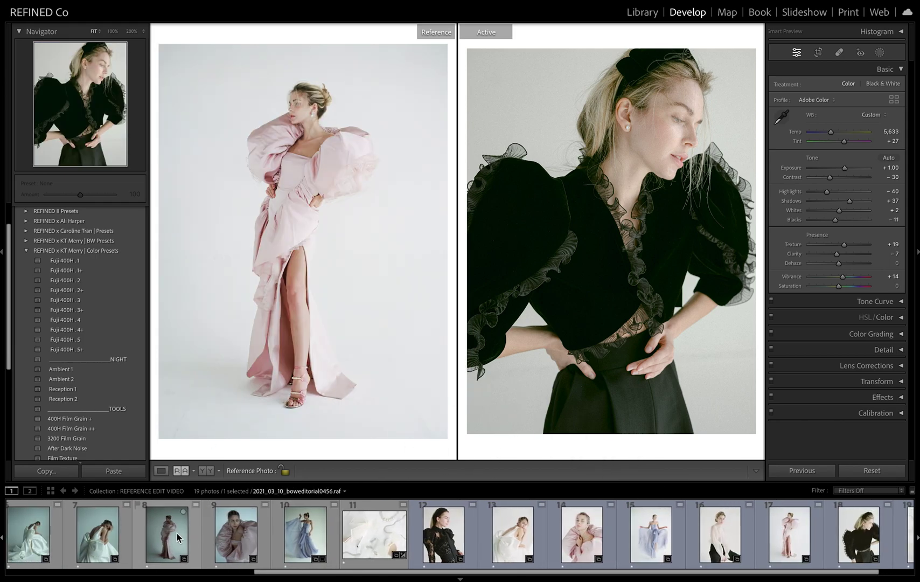
click(168, 536)
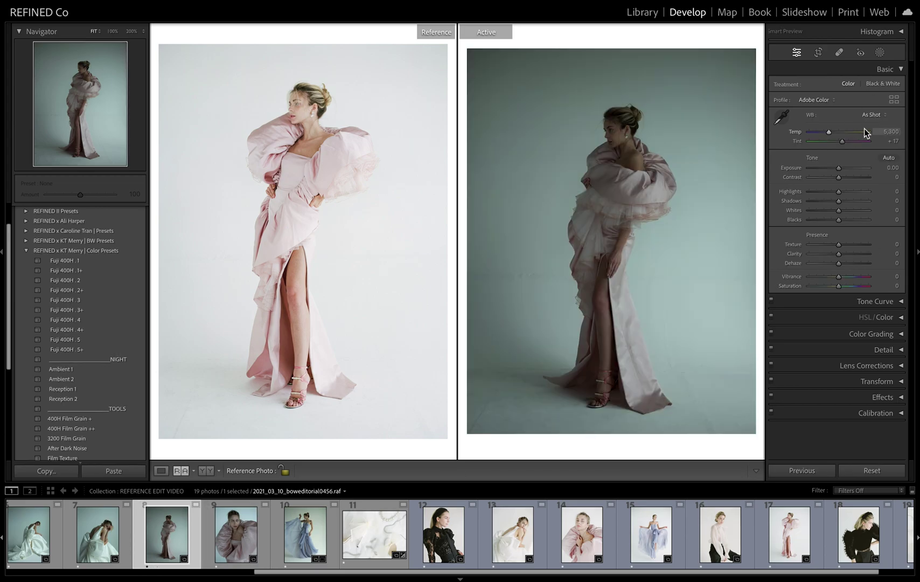
Step: Correct photo 8 with Auto white balance, a temperature of 5,936 and Exposure +1.25
click(875, 115)
click(878, 125)
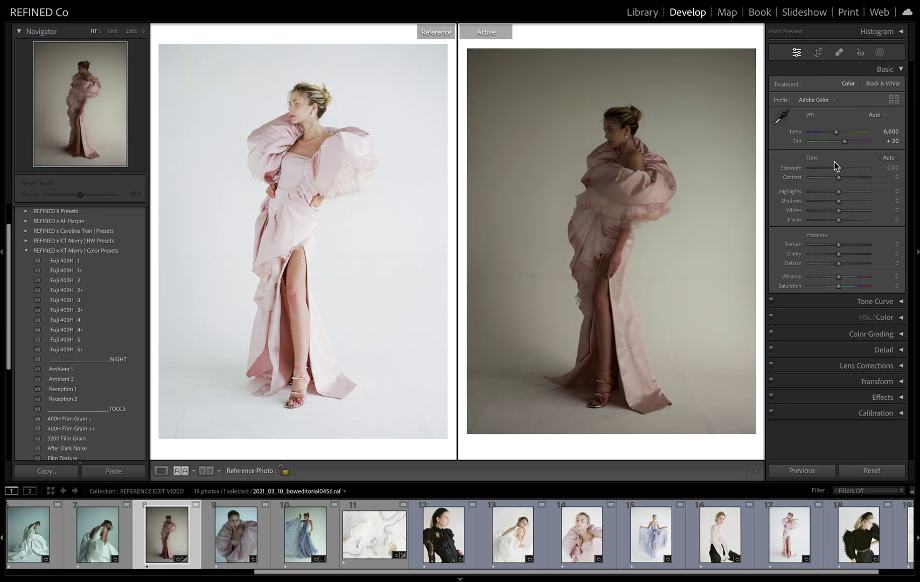
drag(839, 170, 847, 170)
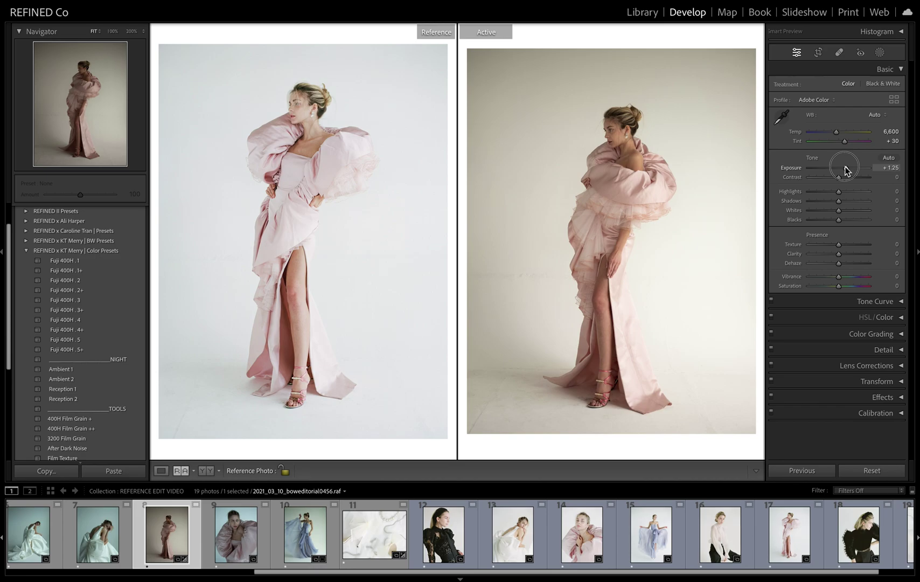
click(833, 134)
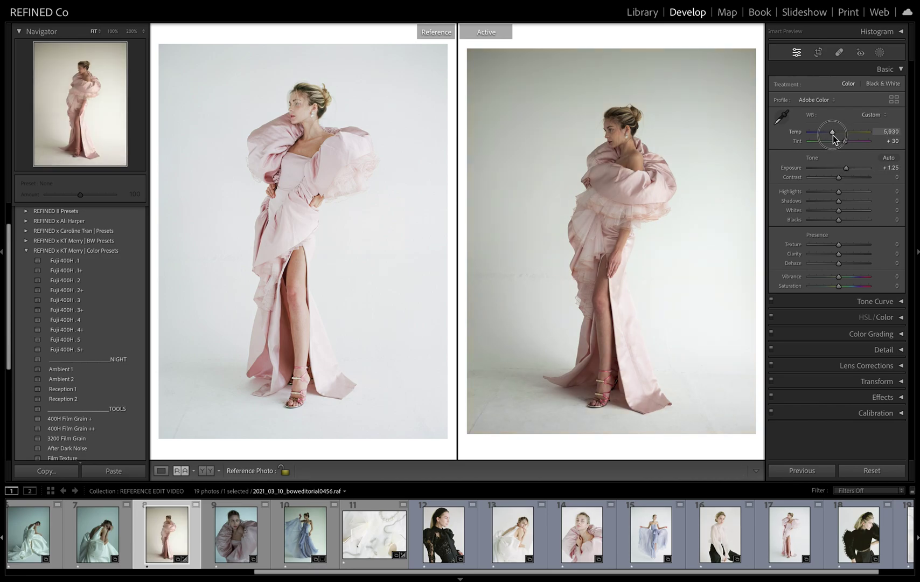
drag(833, 137, 833, 138)
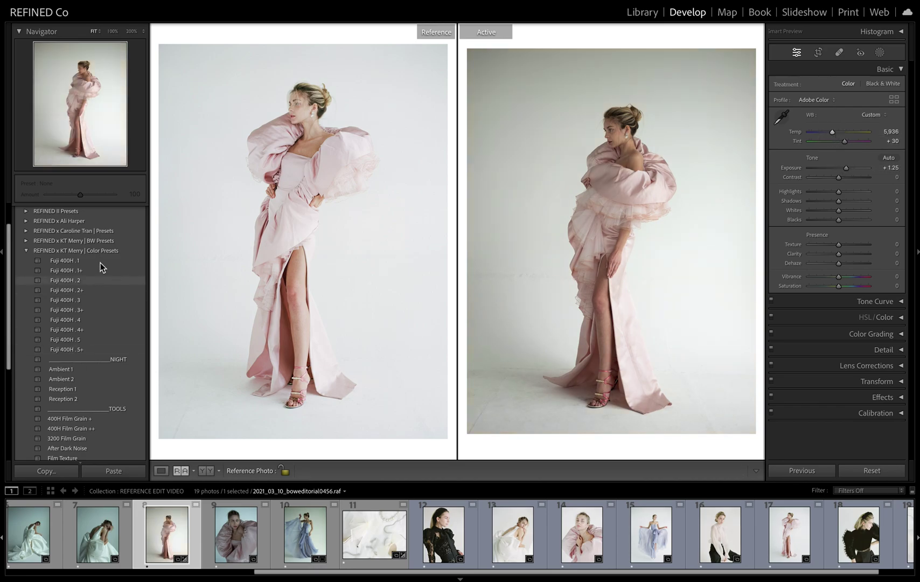
Step: Compare Fuji 400H .1, .2 and .3 on photo 8 and apply Fuji 400H .1
click(79, 261)
click(74, 281)
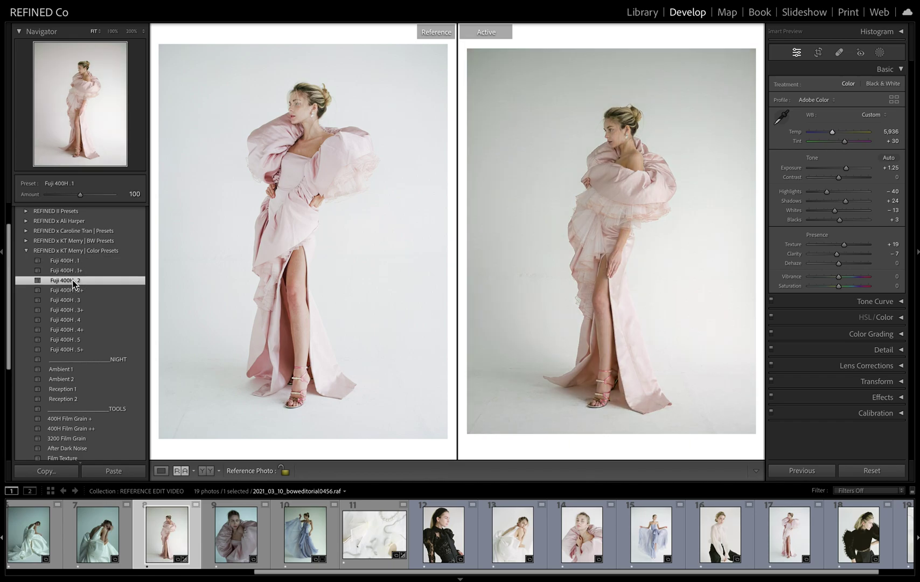
click(69, 300)
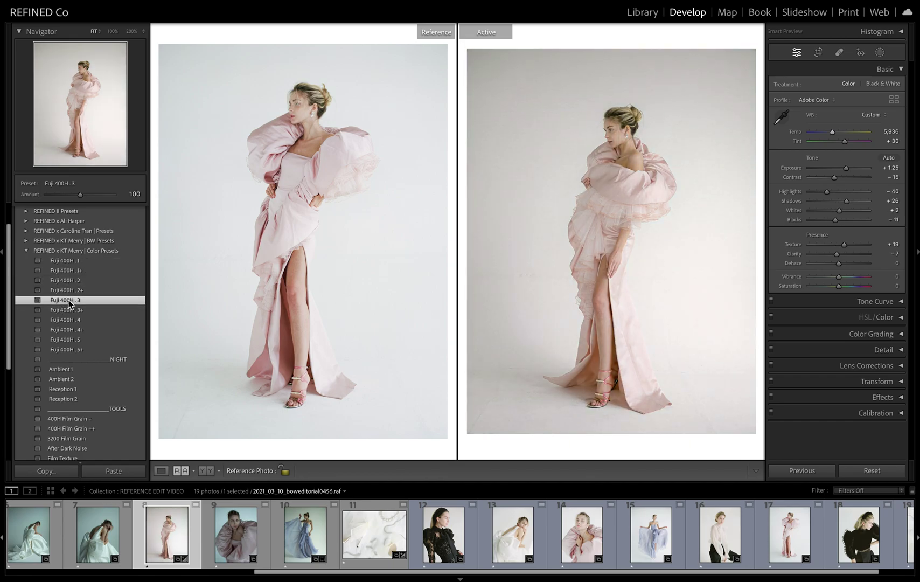
click(73, 262)
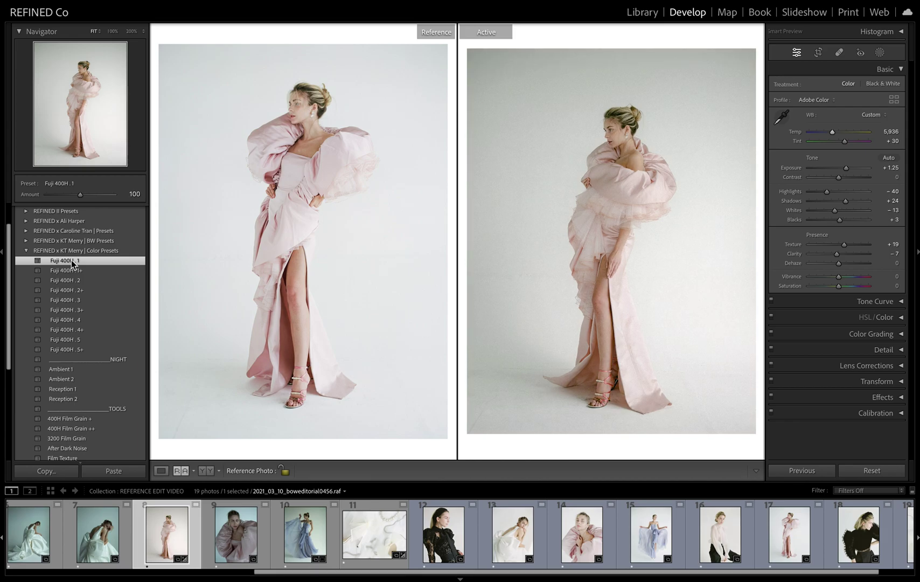
Step: Adjust photo 8 to Exposure +1.55, temperature 5,521, Vibrance +14 and Saturation +11
drag(844, 161, 846, 171)
drag(833, 132, 832, 135)
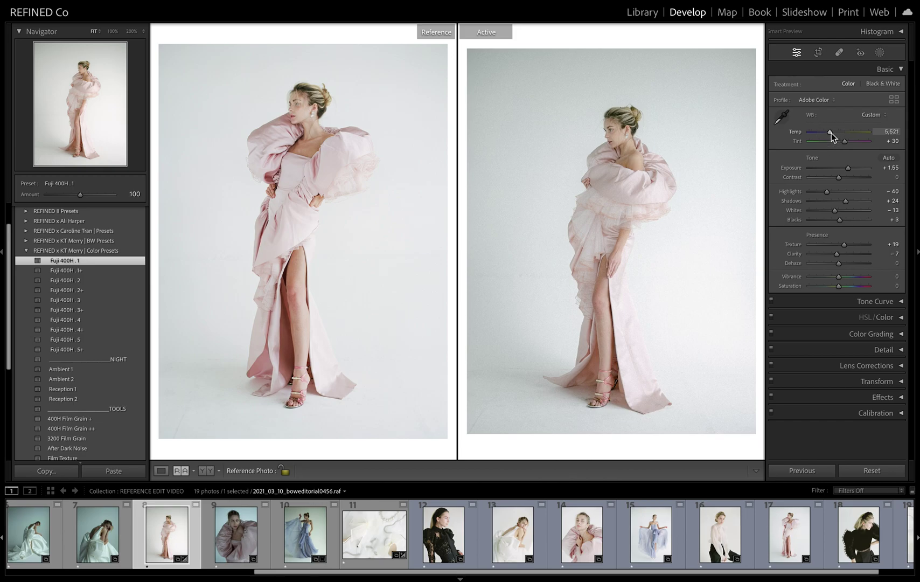
drag(838, 277, 844, 291)
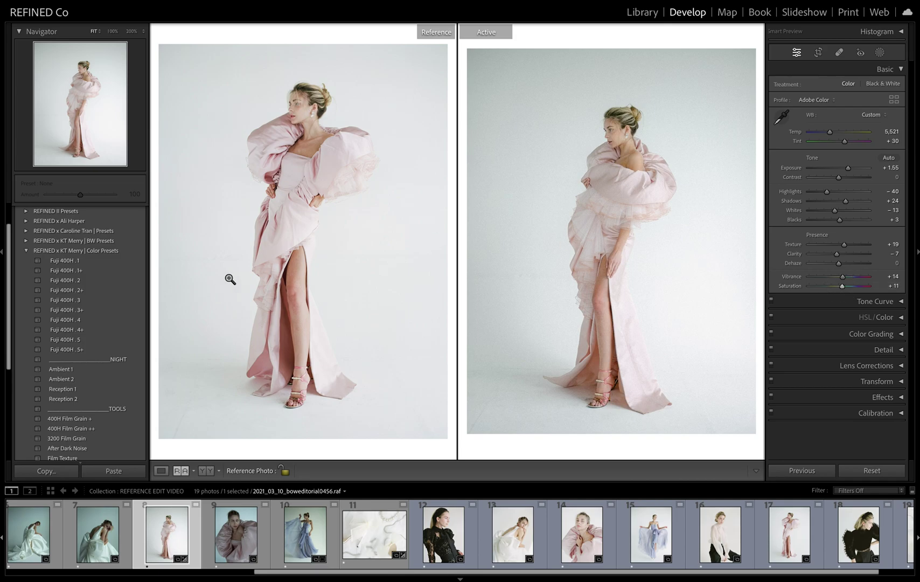
Step: Compare the pink gown in both photos at 100% magnification and set photo 8's Whites to +49
click(614, 162)
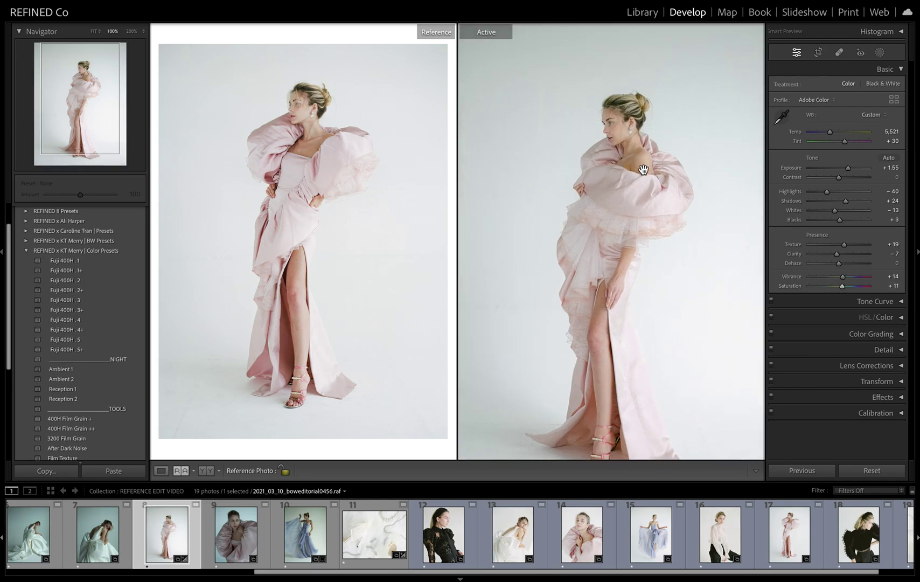
click(341, 146)
drag(260, 131, 282, 148)
drag(623, 226, 580, 192)
drag(835, 212, 854, 214)
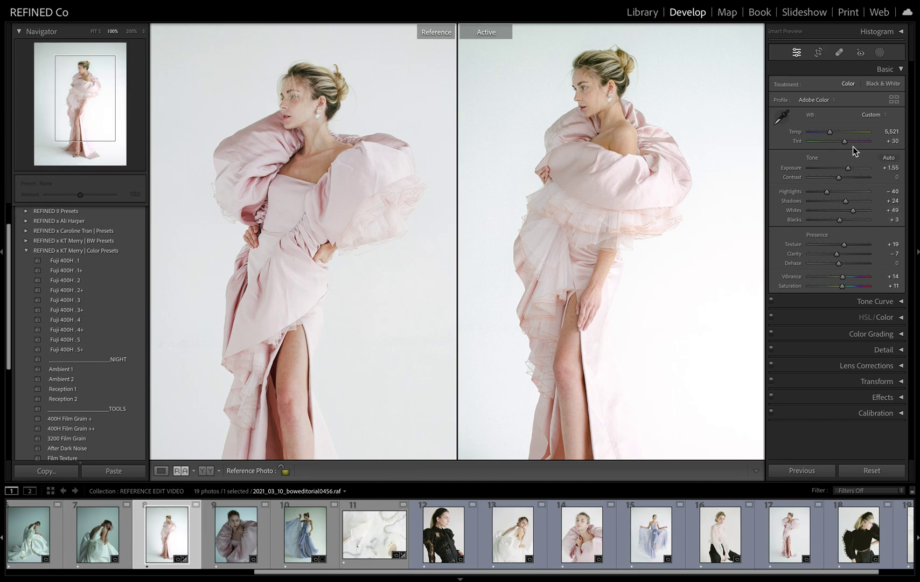
Step: Refine photo 8's white balance to temperature 5,421 and Tint +35, checking the gown against the reference
drag(844, 141, 830, 133)
drag(582, 253, 591, 235)
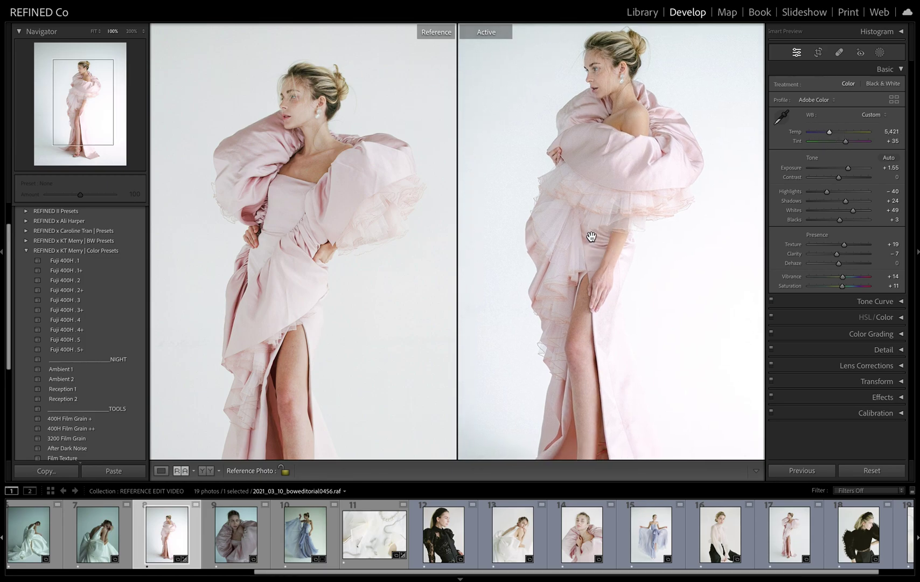
drag(602, 166, 614, 199)
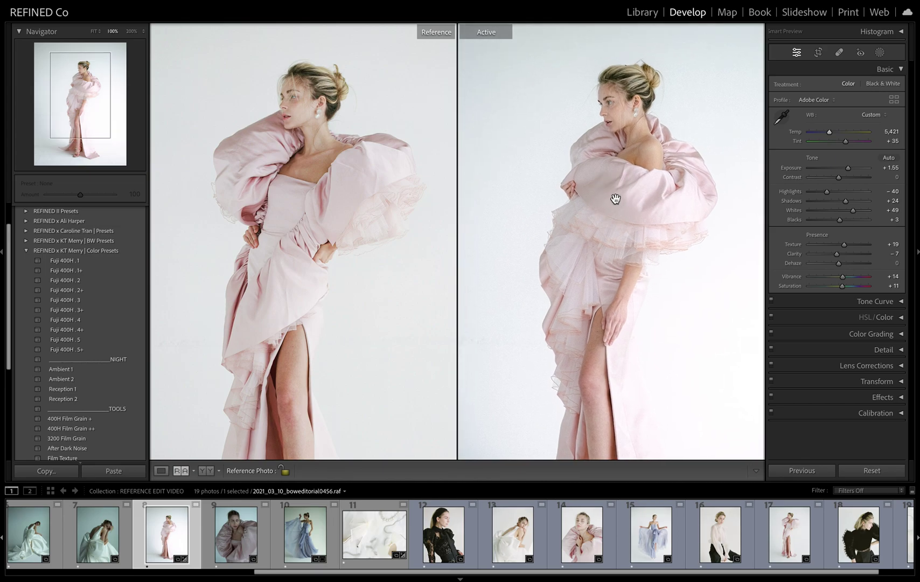
Step: Set photo 8's Contrast to +10 and Shadows to +26, and return to the full-photo view
drag(839, 179, 844, 182)
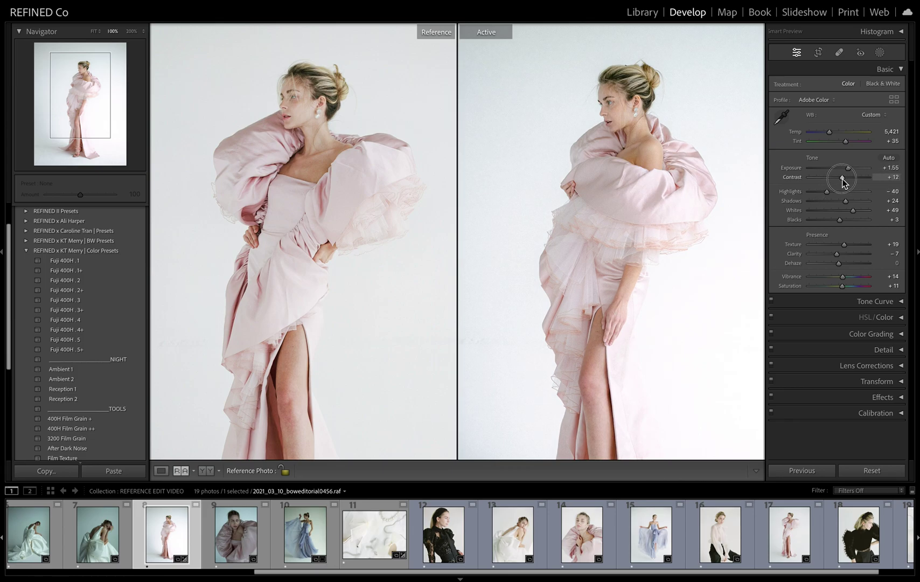
drag(843, 182, 841, 182)
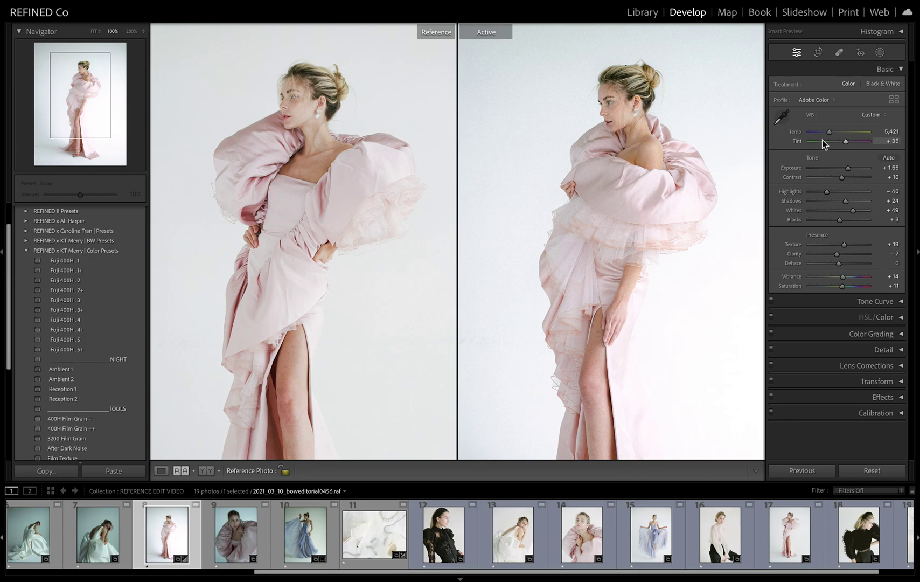
drag(845, 205, 847, 206)
click(581, 185)
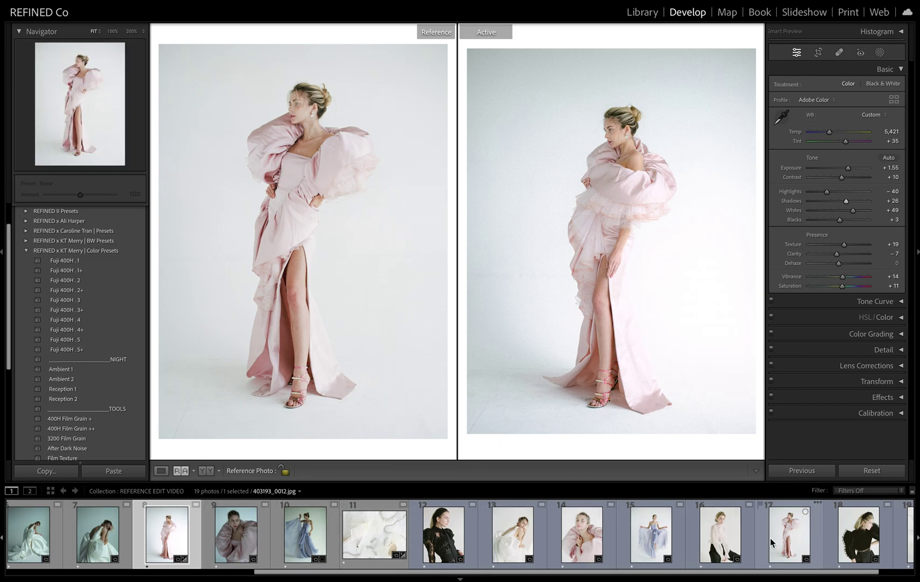
Step: Set sheer white blouse photo 16 as the reference and make the matching unedited photo 1 active
drag(722, 538, 410, 312)
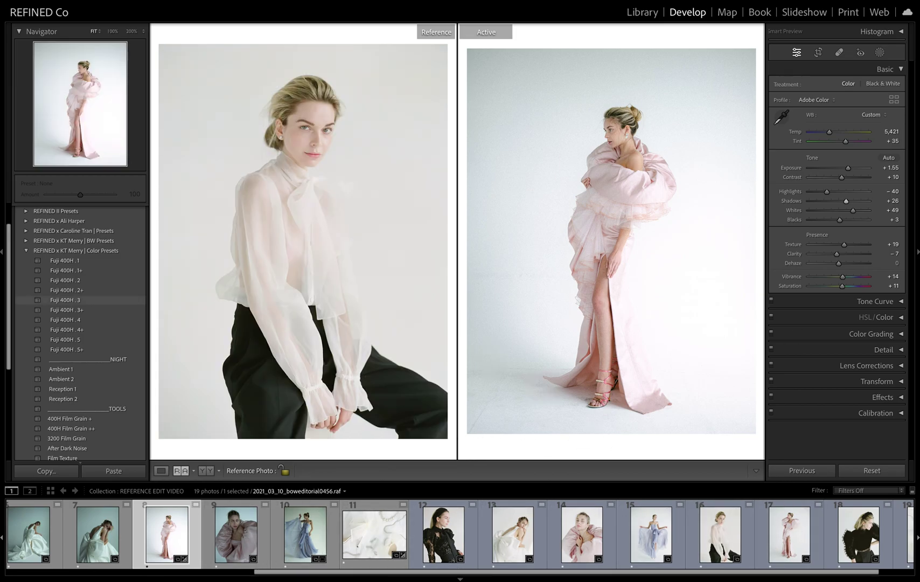
scroll(48, 538, up, 5)
click(46, 541)
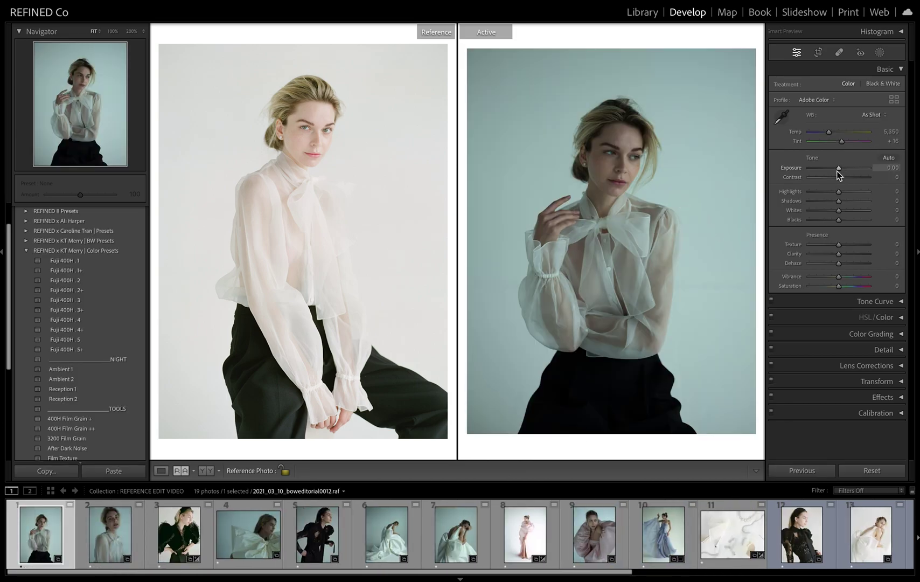
Step: Correct photo 1 with Auto white balance, temperature 5,898 and Exposure +0.80, and apply Fuji 400H .1
click(872, 115)
click(866, 126)
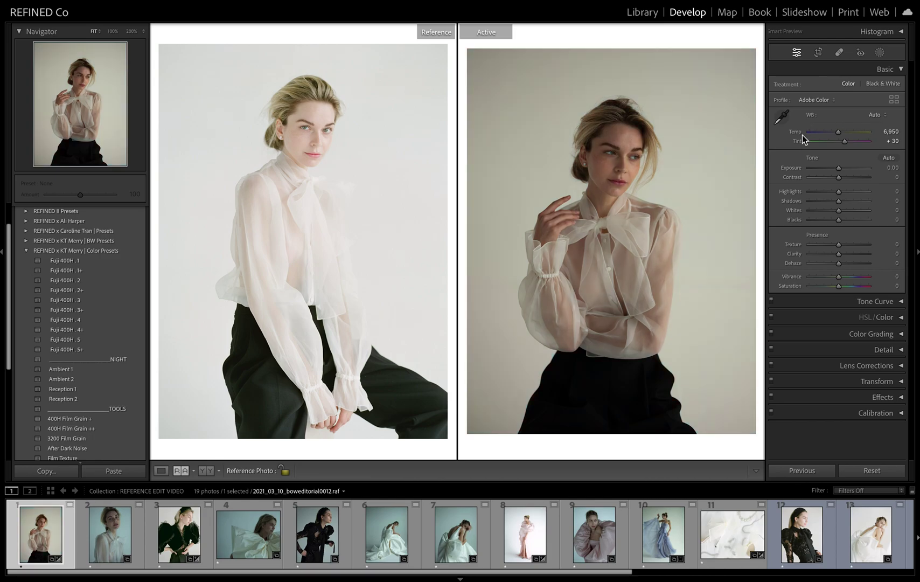
drag(834, 132, 844, 168)
click(78, 259)
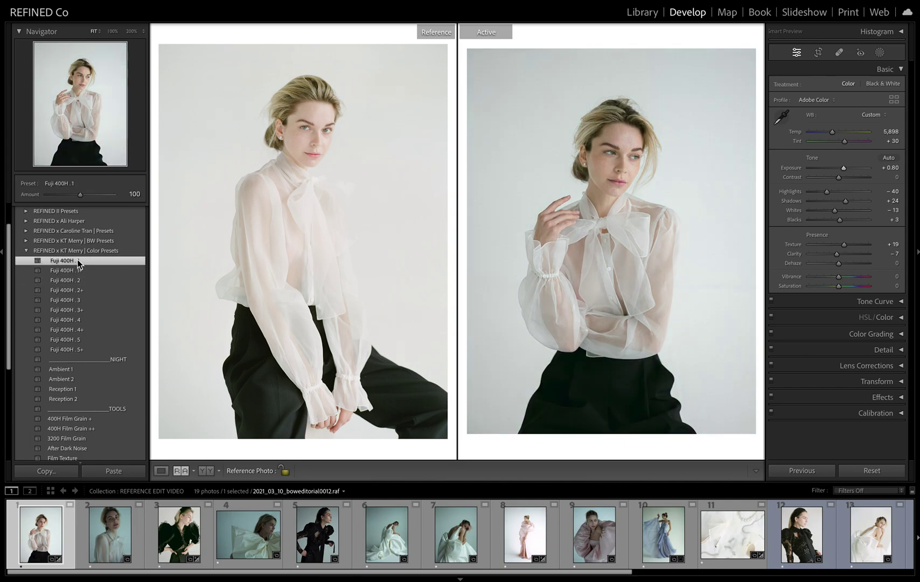
Step: Apply Fuji 400H .3 to photo 1, set Exposure to +1.00 and compare the face with the reference up close
click(70, 301)
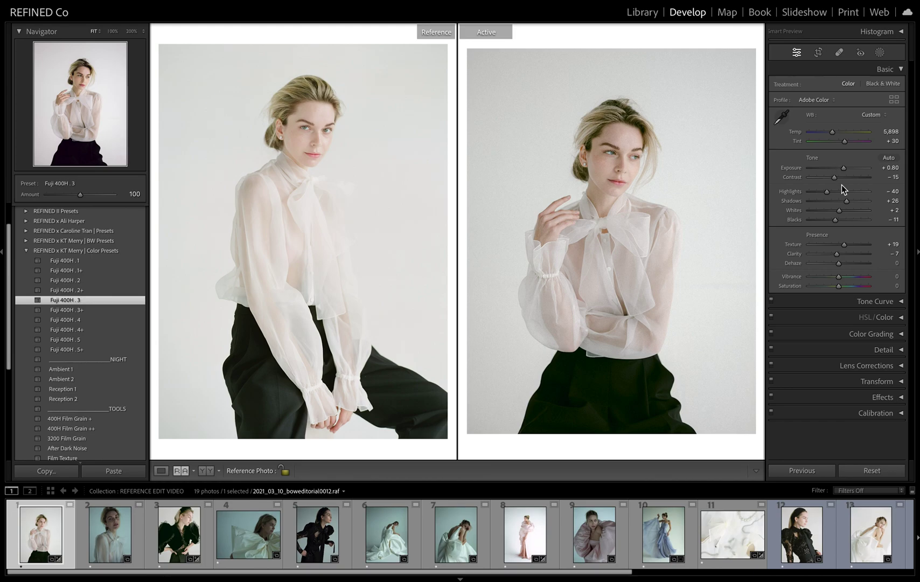
drag(843, 169, 844, 171)
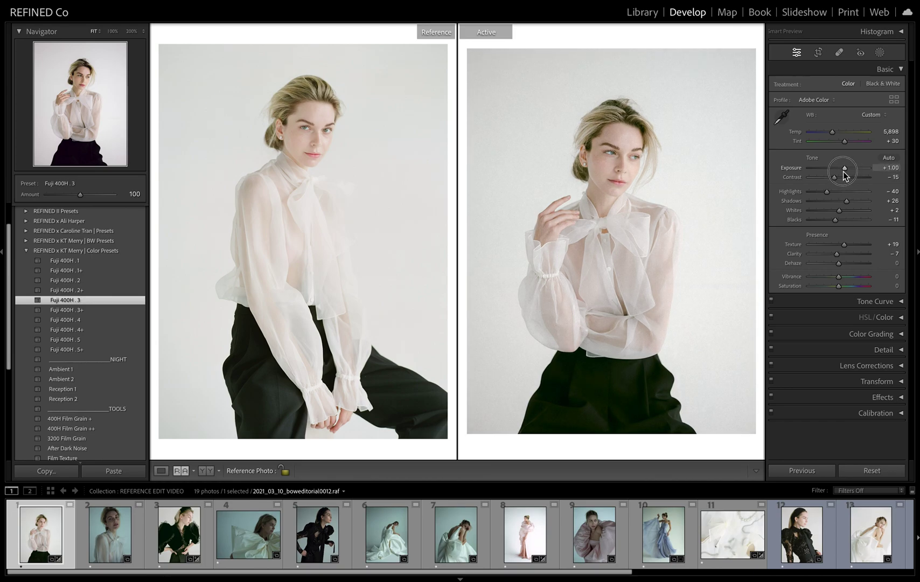
click(552, 189)
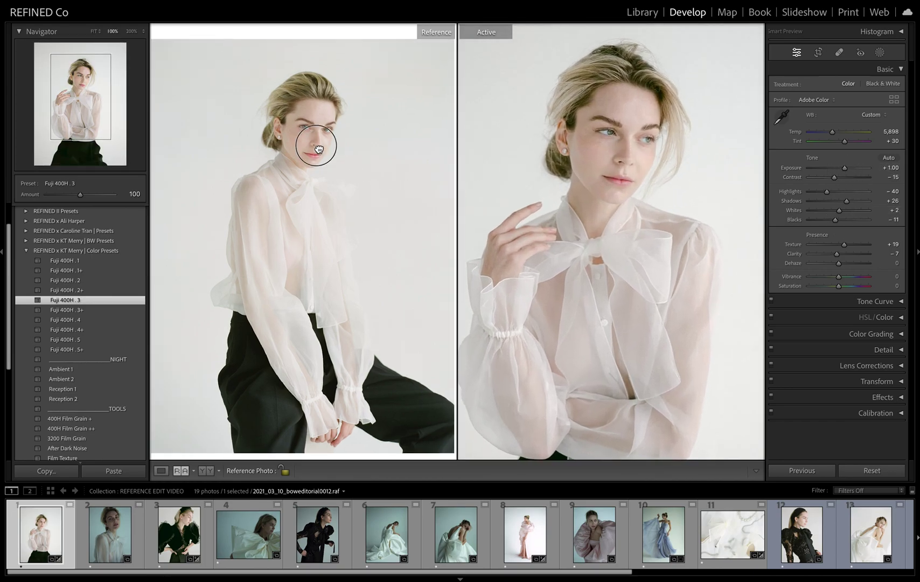
click(630, 192)
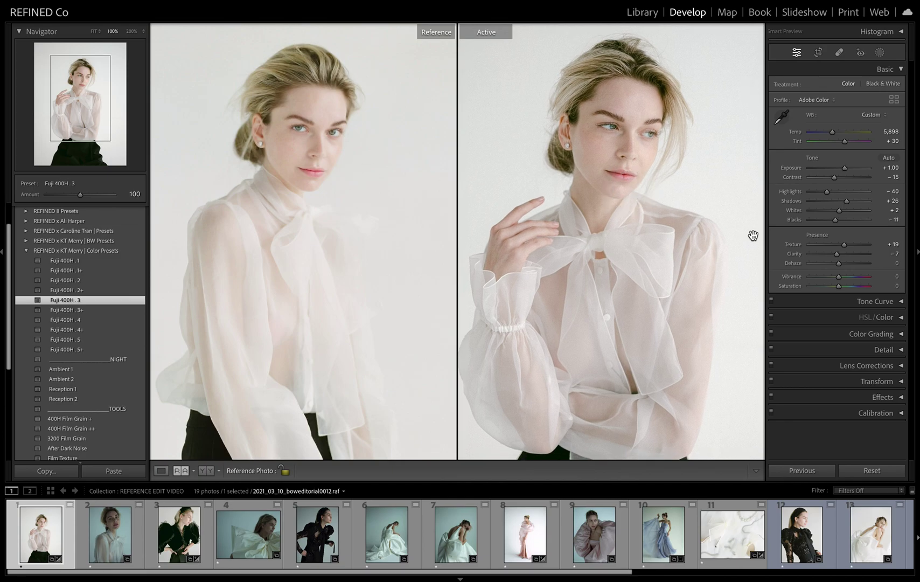
Step: Undo a trial Saturation boost on photo 1, and set Vibrance +49, Contrast -30, Exposure +1.05 and Shadows +37
drag(839, 276, 860, 286)
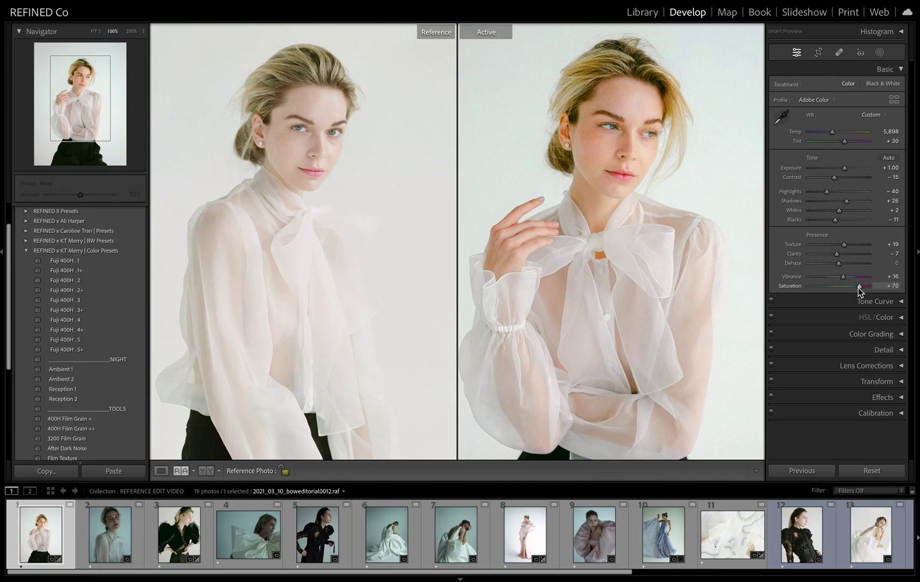
key(ctrl+z)
drag(843, 276, 852, 280)
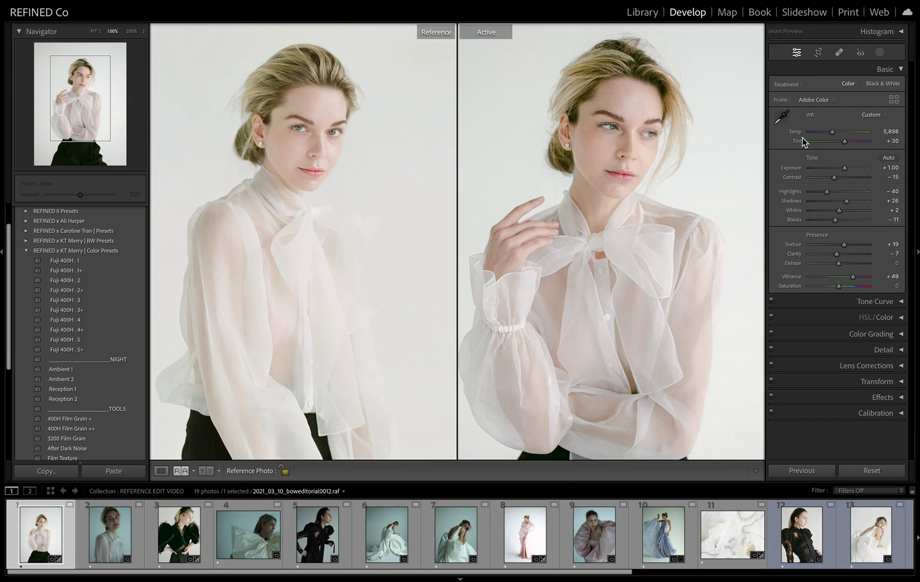
drag(836, 181, 833, 183)
drag(844, 167, 850, 205)
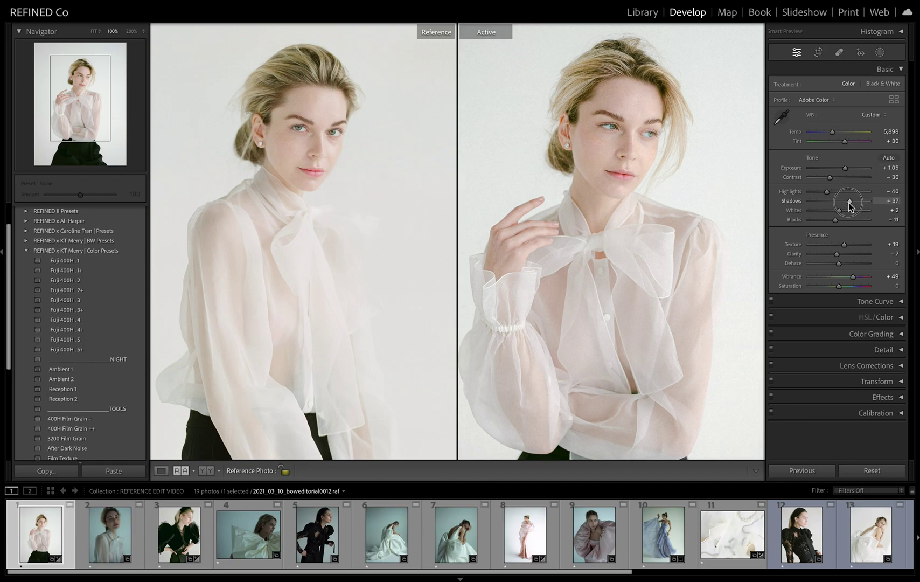
Step: Refine photo 1 with temperature 5,970, Whites +28 and Highlights -31, checking it in the full-photo view
drag(836, 133, 832, 133)
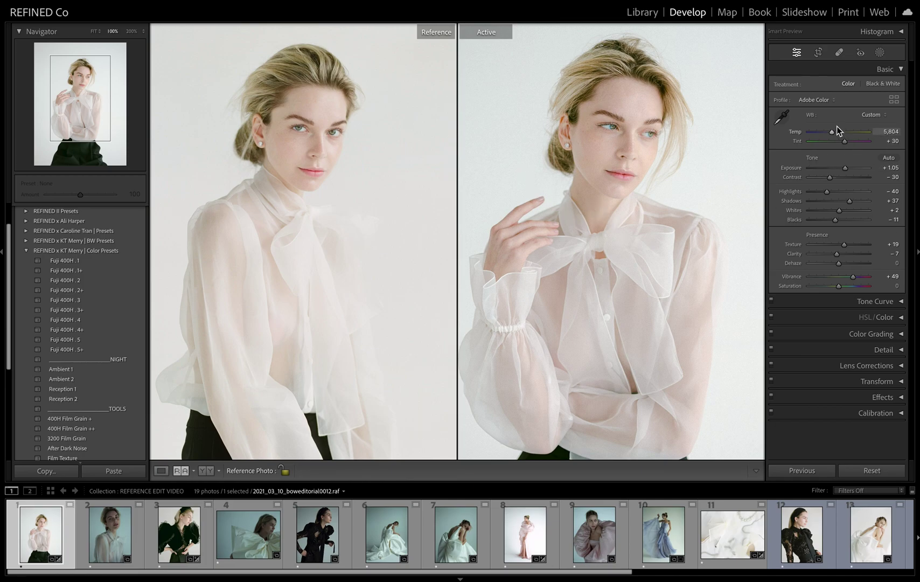
drag(832, 132, 833, 132)
click(571, 254)
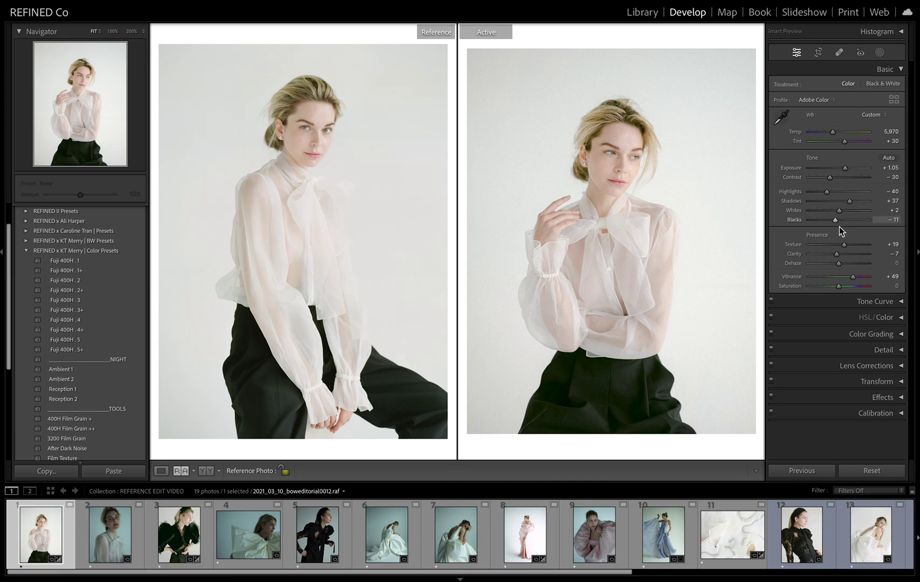
mouse_move(839, 210)
mouse_down()
mouse_move(847, 217)
mouse_move(828, 198)
mouse_up()
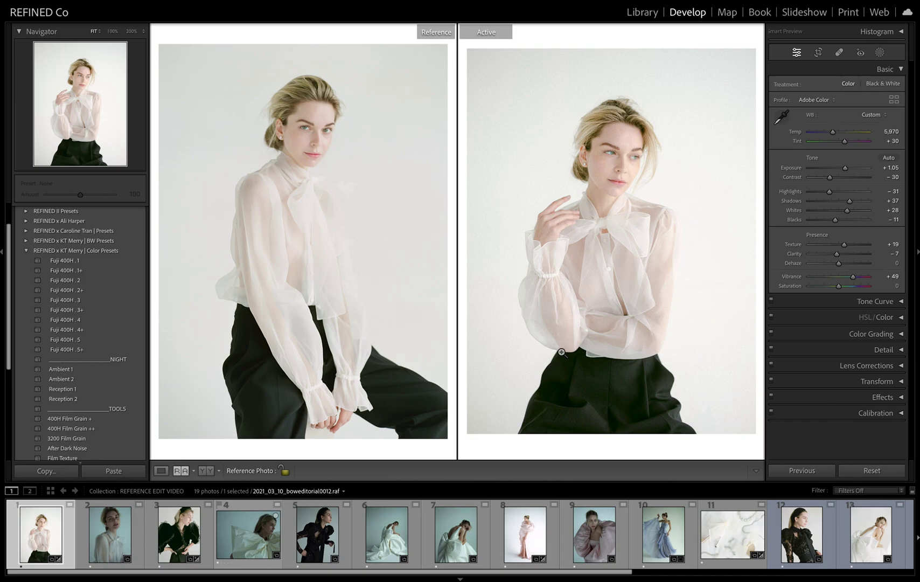
Step: Try photo 1's copied settings on photo 2 with a slight temperature tweak, and undo the pasted settings
key(super+shift+c)
key(Return)
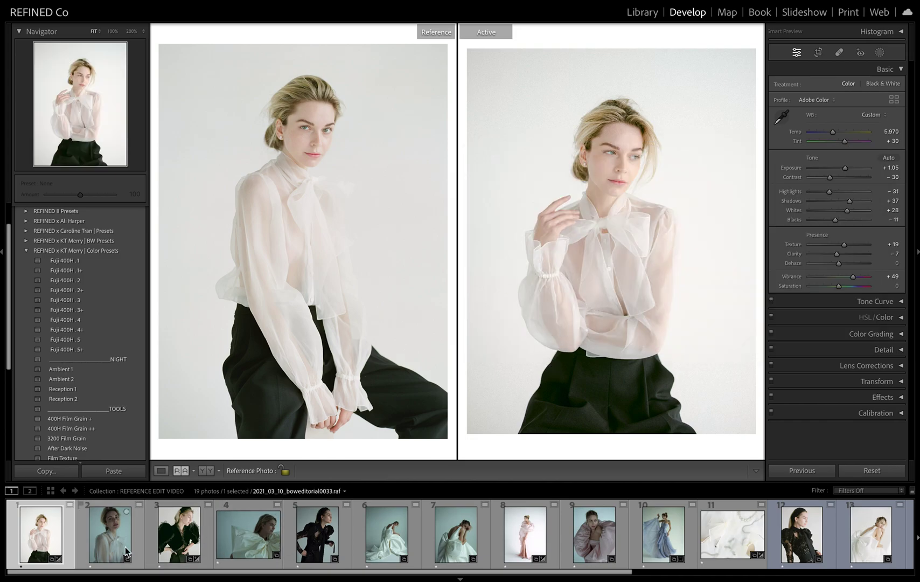
click(127, 546)
key(super+shift+v)
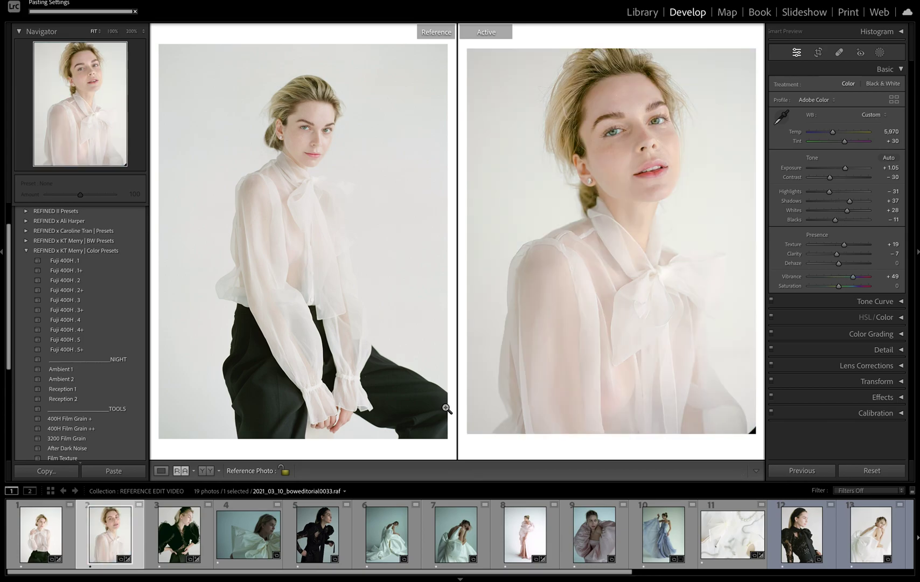
drag(832, 132, 831, 132)
key(super+z)
key(super+z)
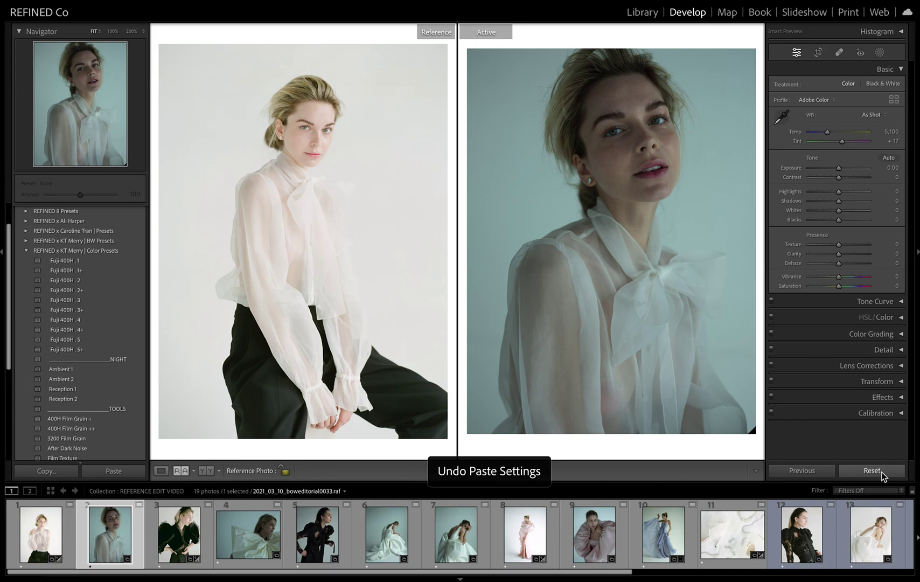
Step: Correct photo 2 with Auto white balance, temperature 5,915 and Exposure +0.95, and apply Fuji 400H .3
click(875, 115)
click(877, 125)
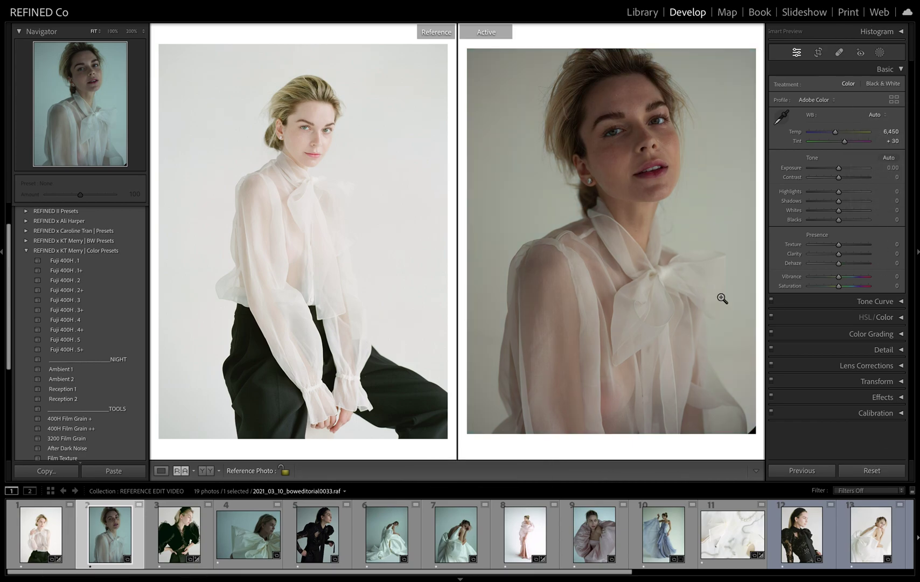
drag(839, 171, 844, 168)
drag(836, 133, 834, 137)
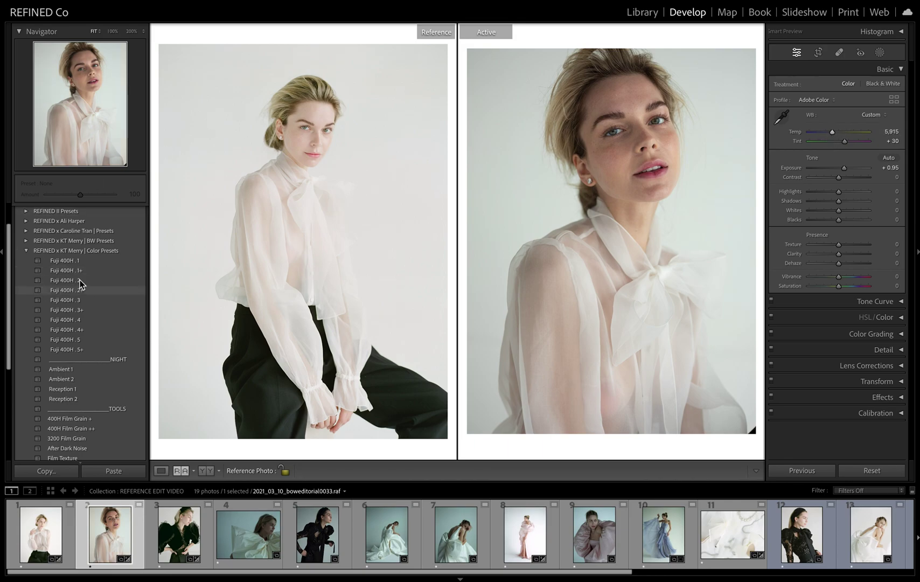
click(65, 299)
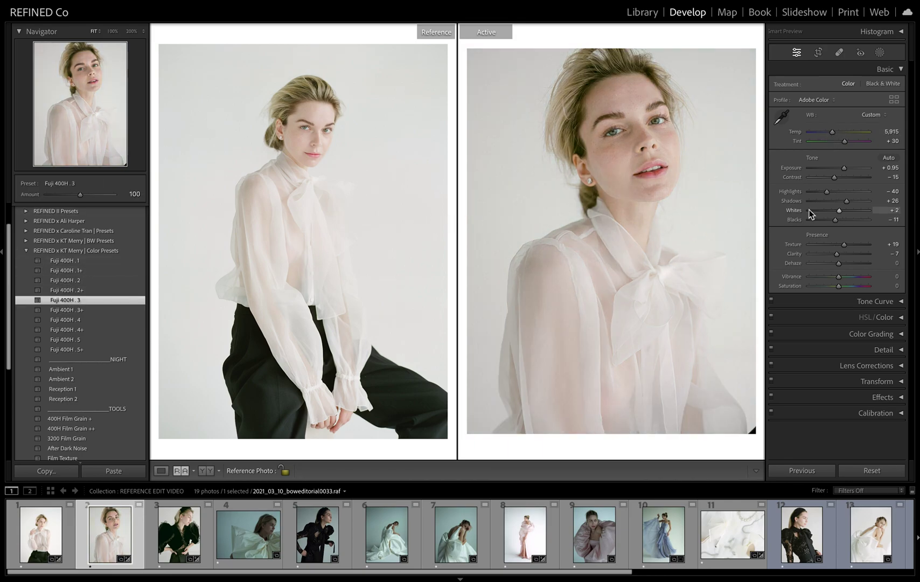
Step: Set photo 2's Exposure to +1.25, Vibrance to +21 and Shadows to +39
drag(843, 169, 846, 169)
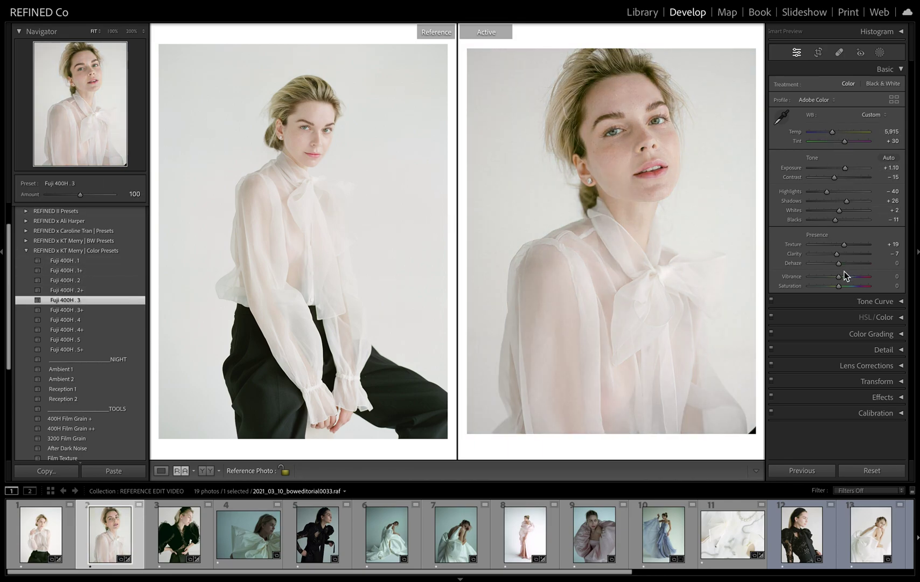
drag(839, 277, 844, 277)
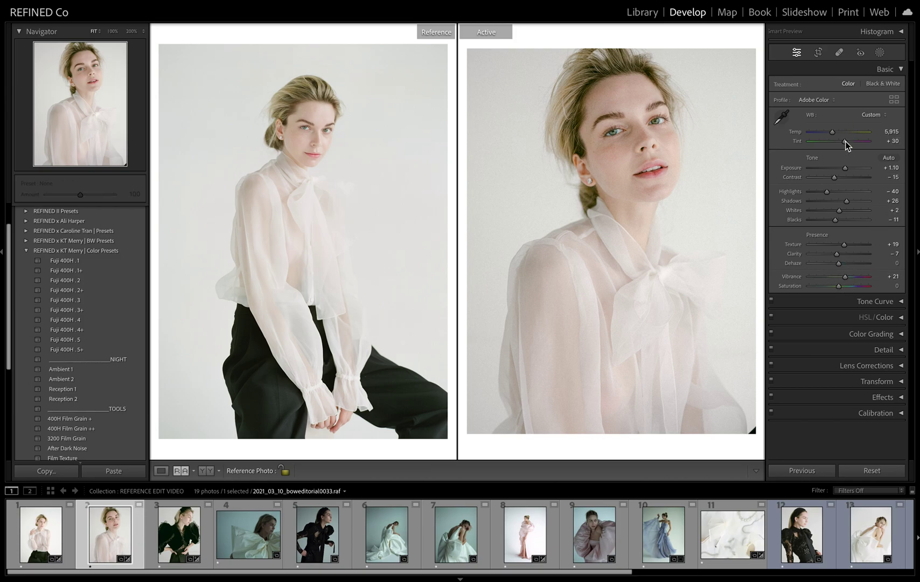
drag(845, 168, 851, 204)
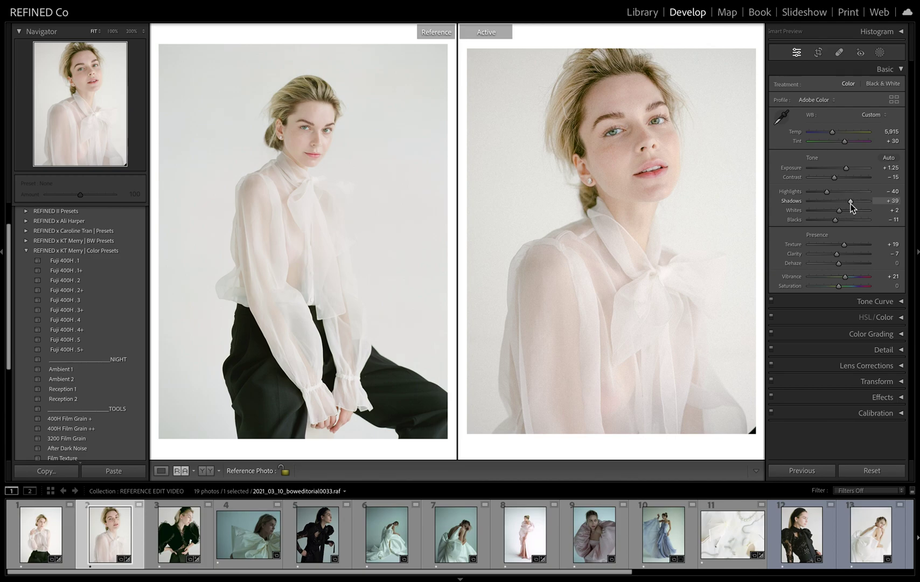
Step: Refine photo 2's white balance to temperature 5,723 and Tint +26
drag(832, 132, 831, 132)
click(844, 141)
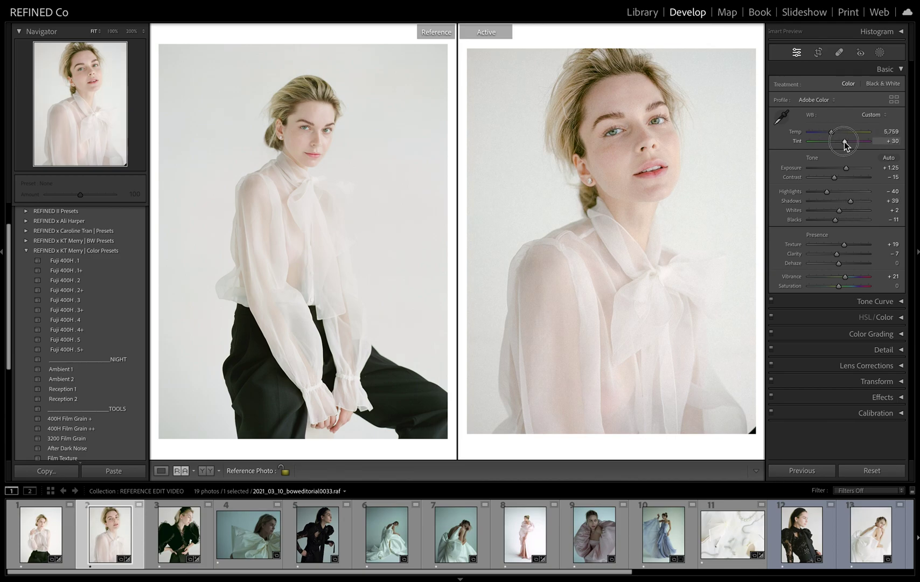
drag(832, 136, 833, 136)
drag(832, 133, 832, 133)
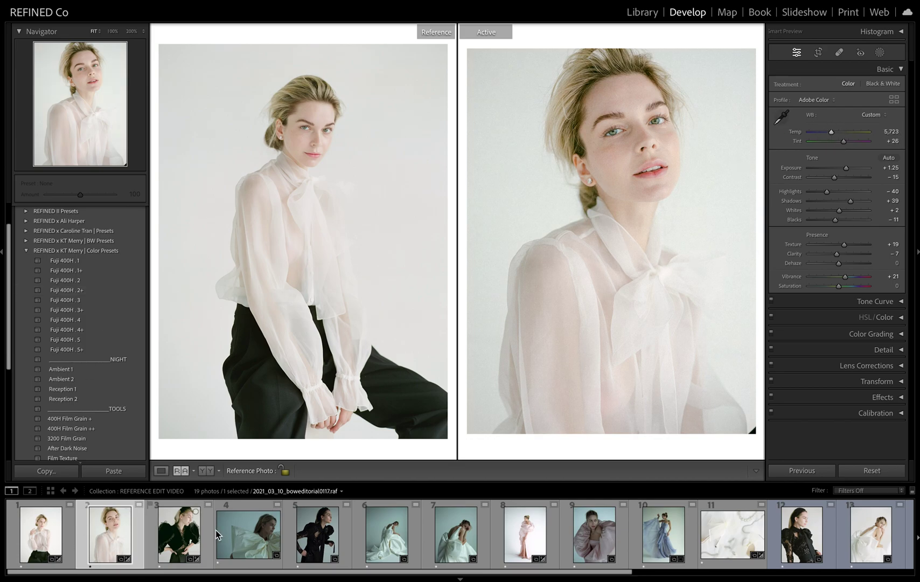
Step: Set blue gown photo 15 as the reference and make the matching unedited photo 10 active
scroll(711, 522, down, 6)
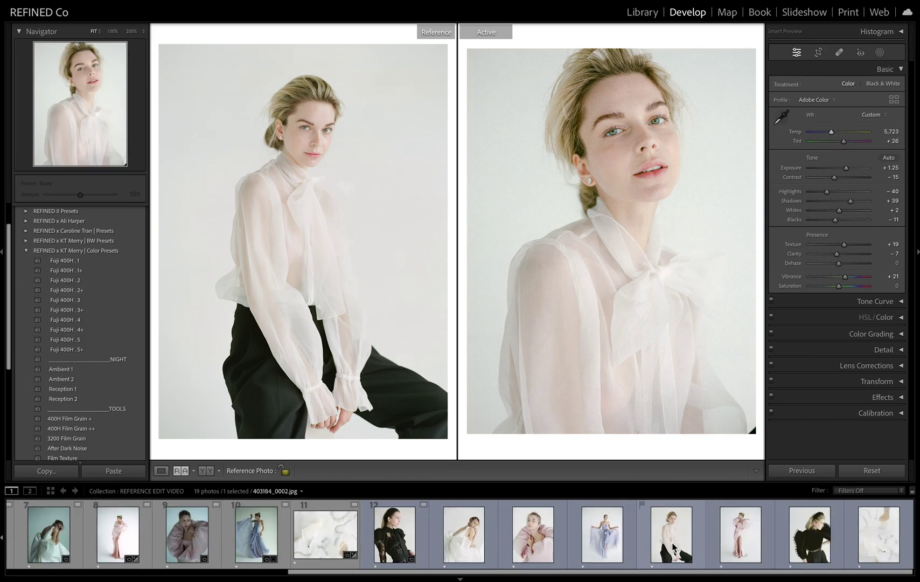
drag(620, 543, 338, 347)
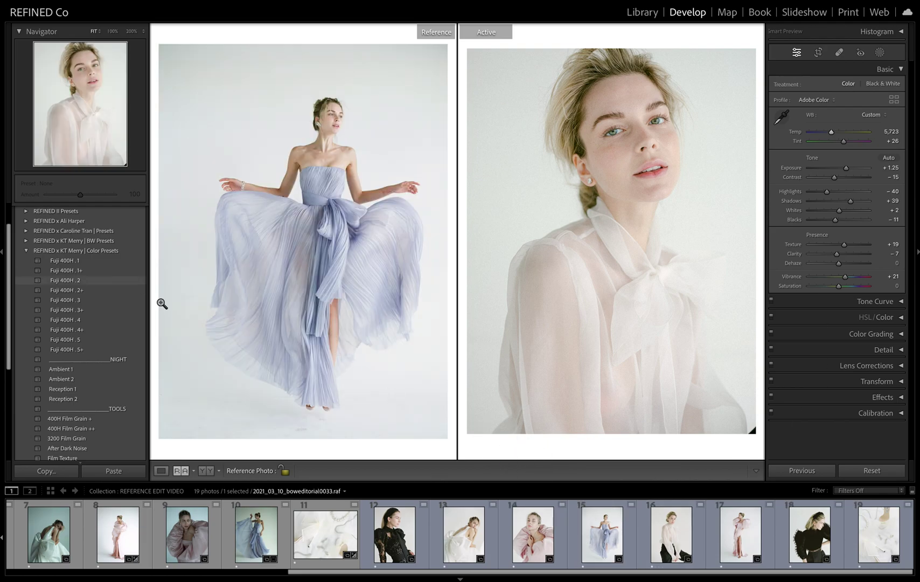
click(256, 533)
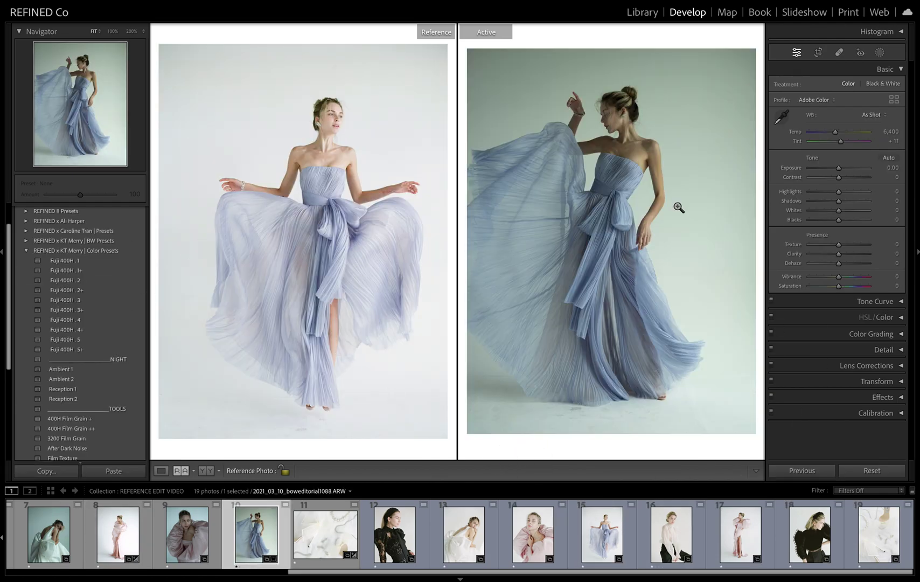
Step: Correct photo 10 with Auto white balance, temperature 6,474 and Exposure +0.40
click(870, 115)
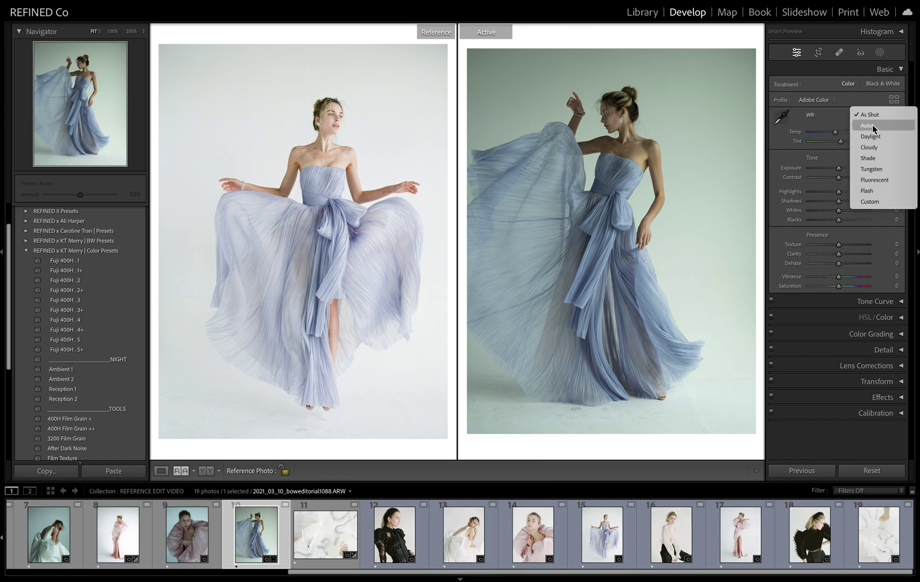
click(872, 124)
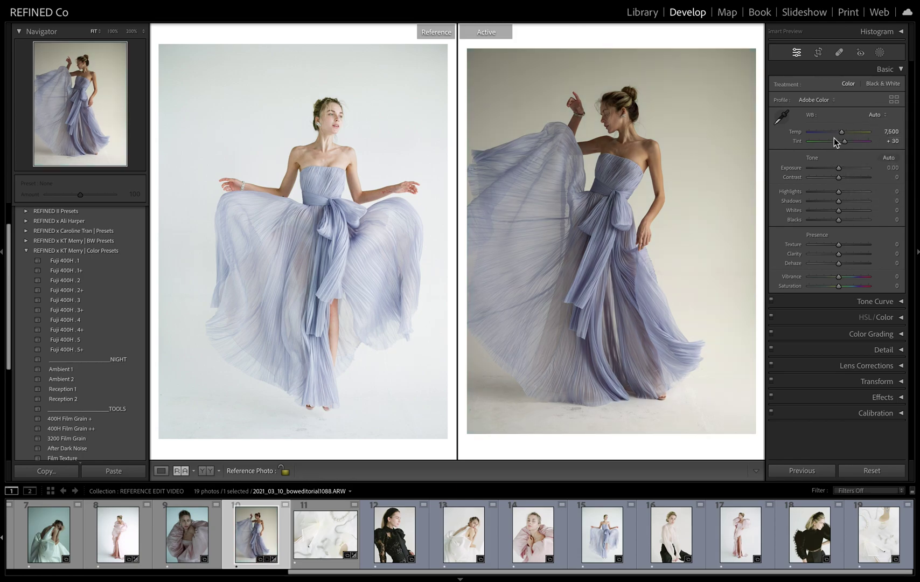
drag(842, 132, 835, 132)
drag(838, 168, 841, 168)
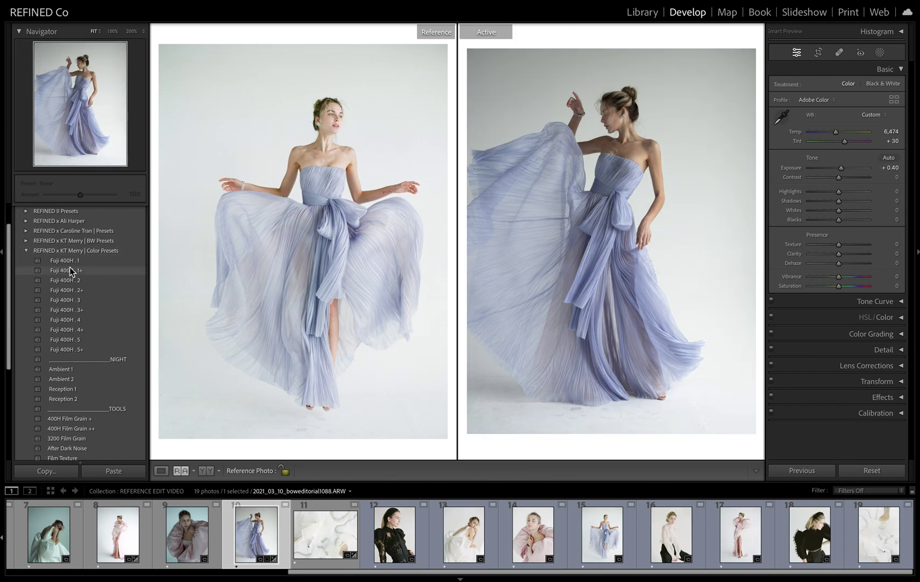
Step: Compare Fuji 400H presets .1, .2, .3, .4 and .5 on photo 10 against the reference, and apply Fuji 400H .3
click(69, 262)
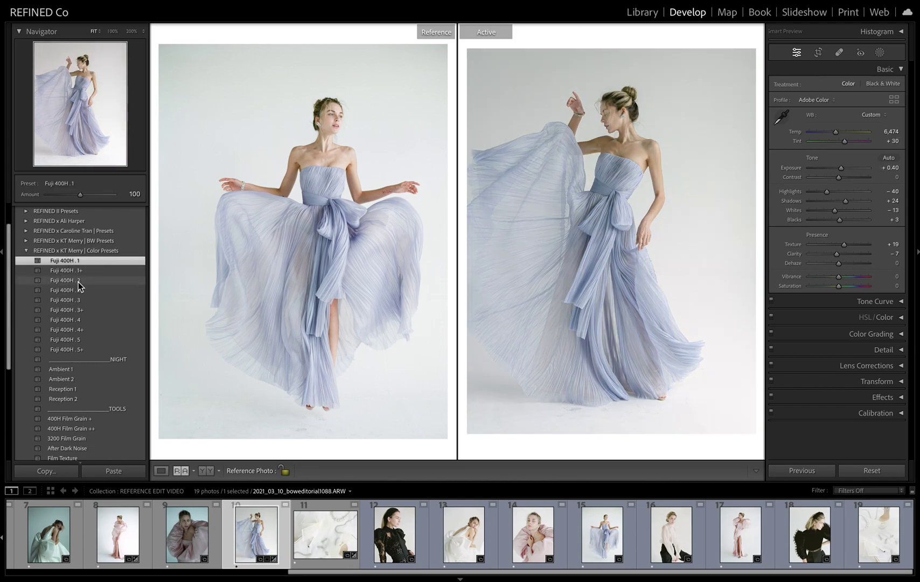
click(78, 280)
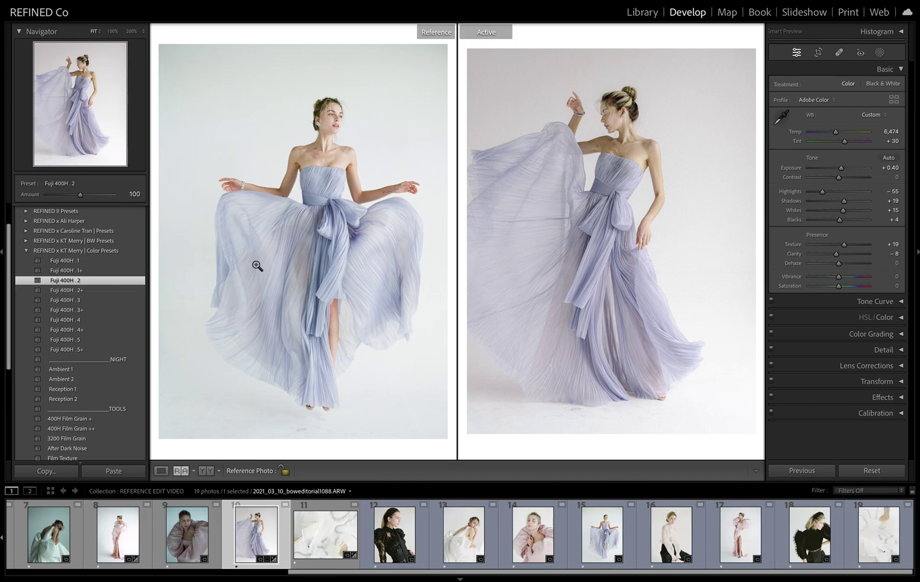
click(72, 261)
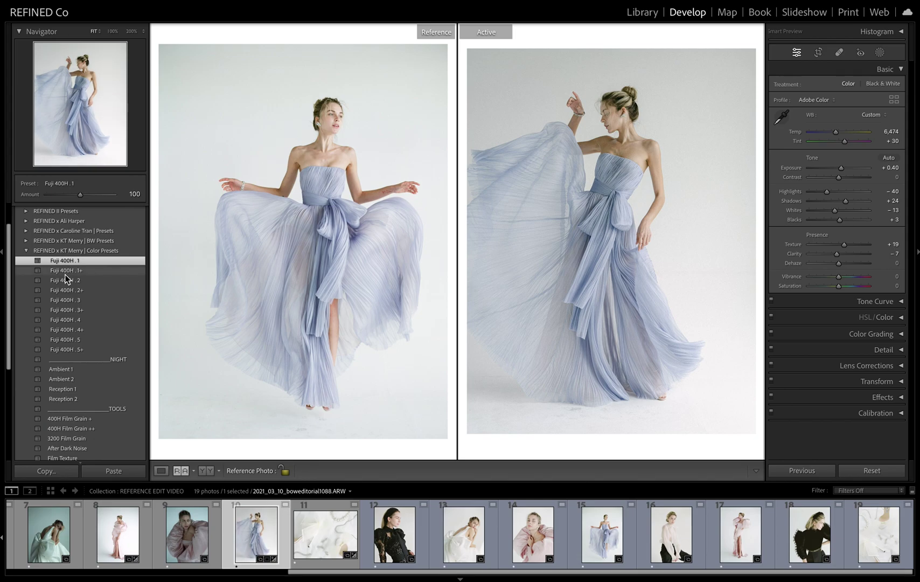
click(68, 280)
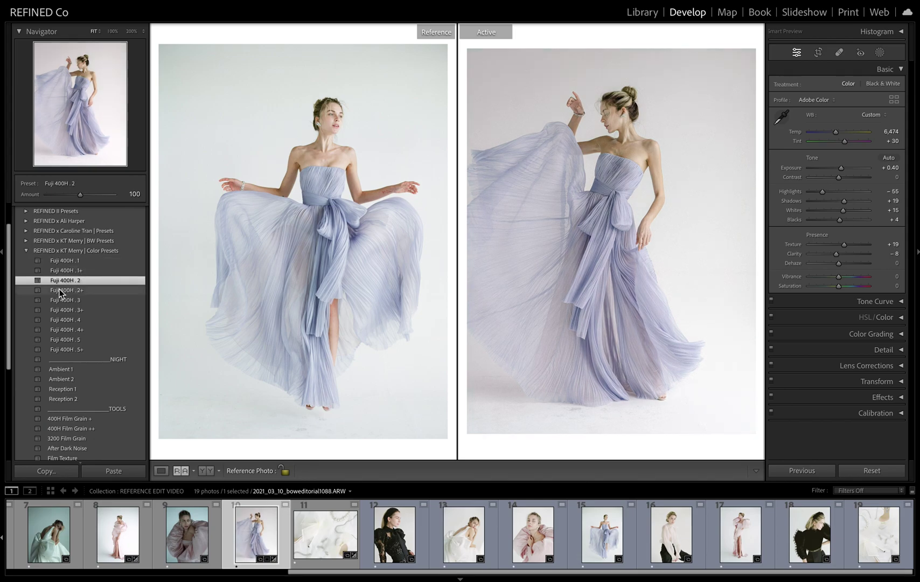
click(61, 300)
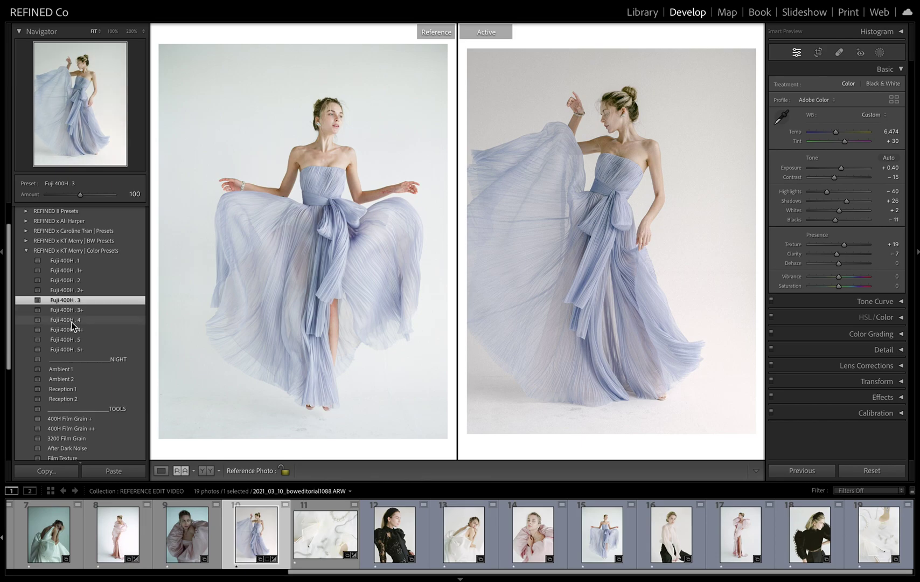
click(71, 321)
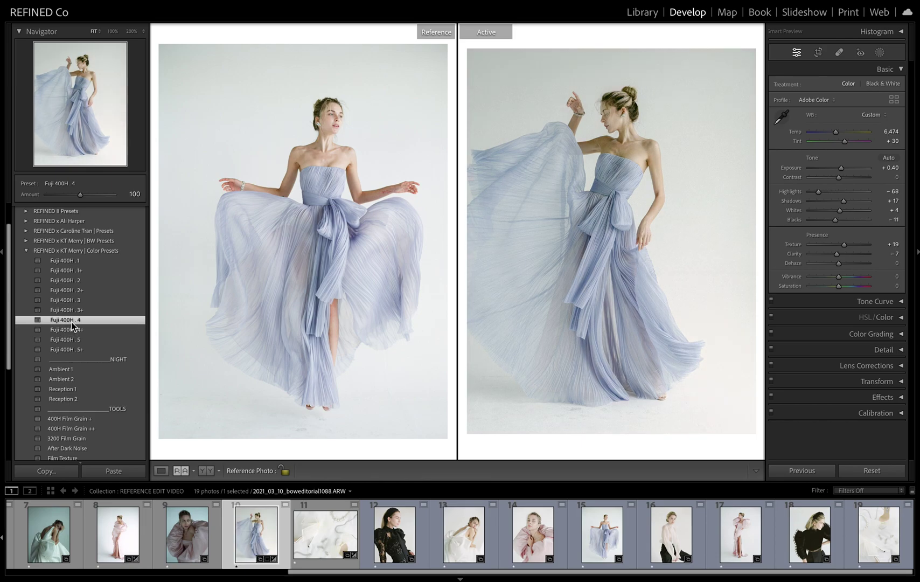
click(64, 340)
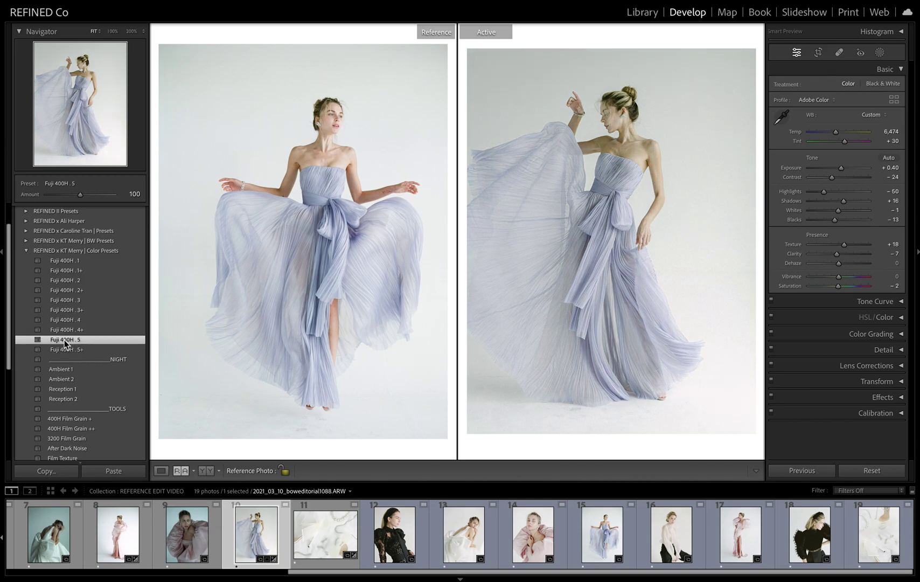
click(73, 302)
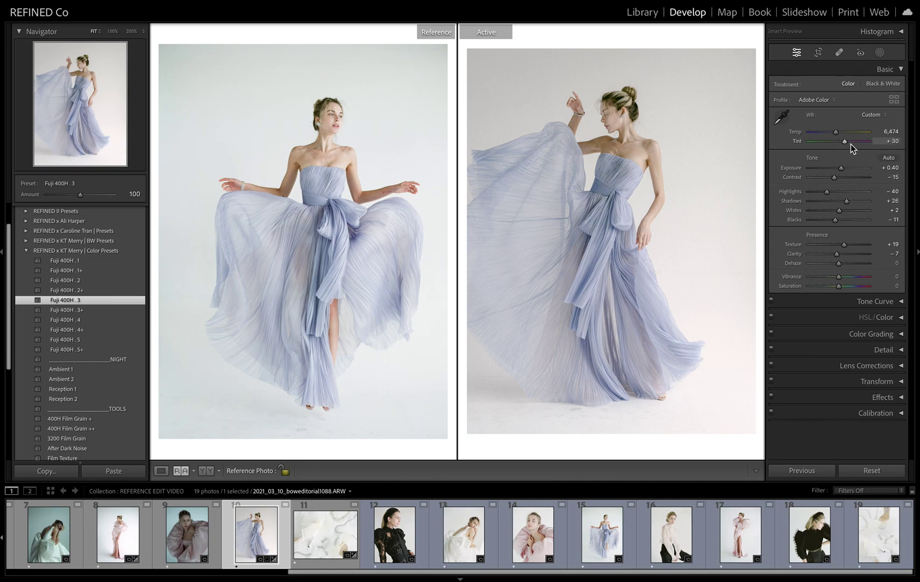
Step: Adjust blue gown photo 10 to temperature 6,510, Tint +24, Exposure +0.85 and Vibrance +28
drag(844, 143, 836, 134)
drag(842, 279, 847, 278)
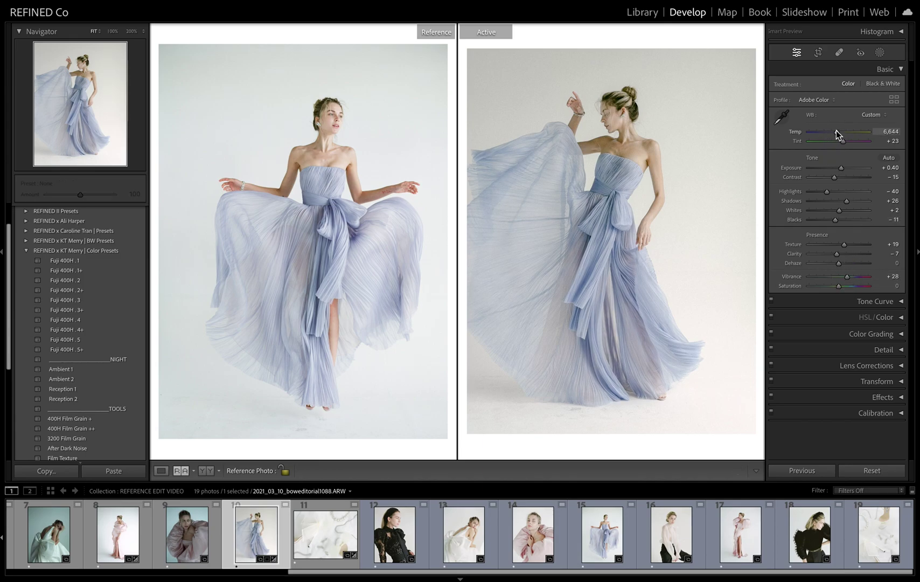
drag(836, 134, 843, 170)
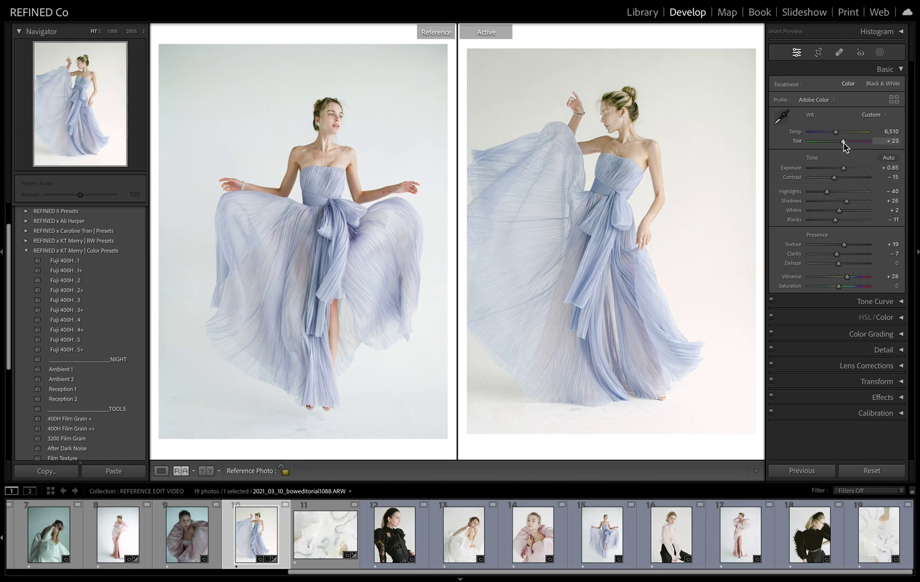
drag(844, 142, 845, 142)
Step: Set Orange saturation to +1 for photo 10's skin tones and check the look against film photo 16
click(883, 317)
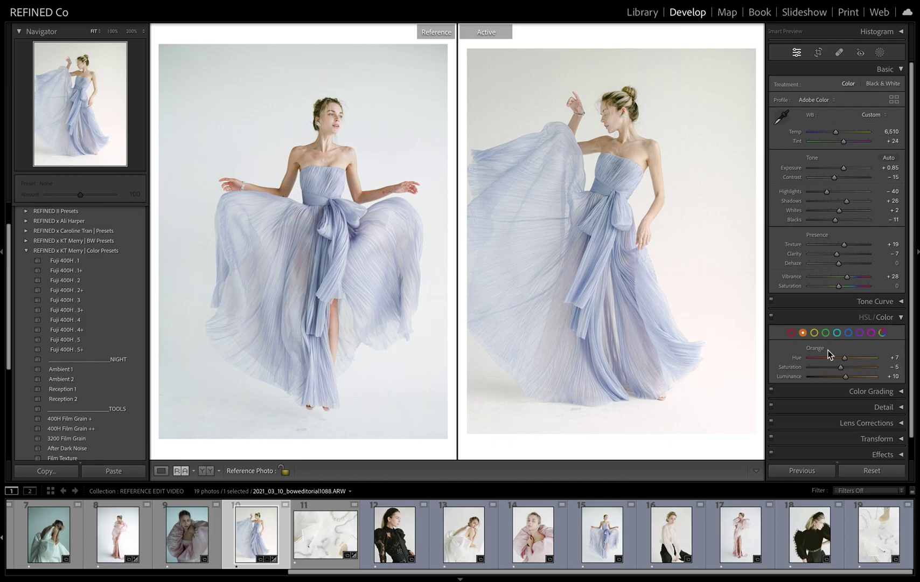
click(620, 156)
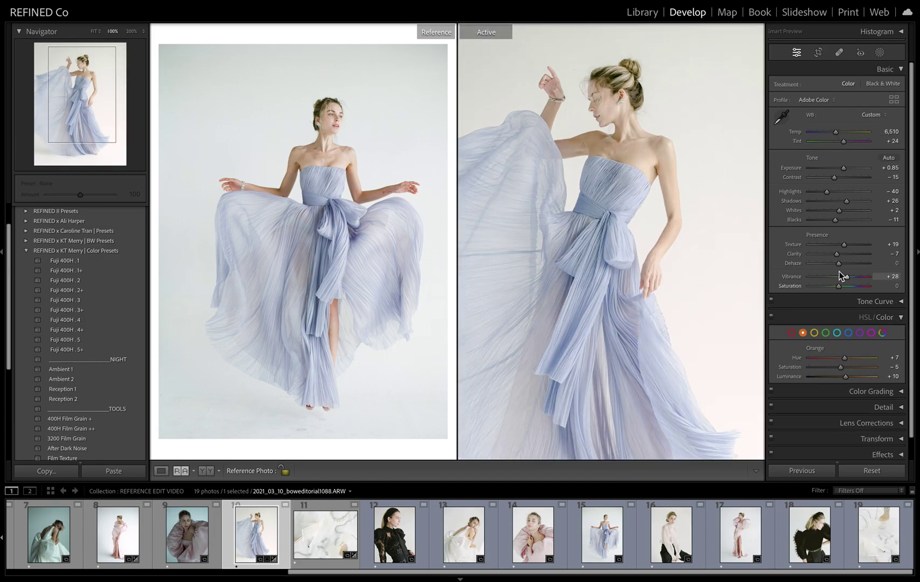
drag(841, 368, 842, 368)
click(668, 552)
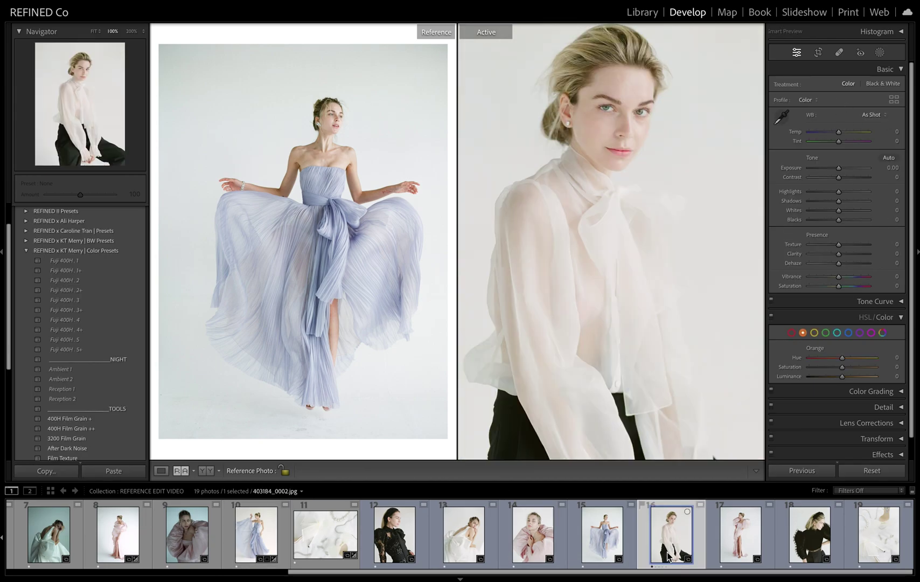
click(256, 545)
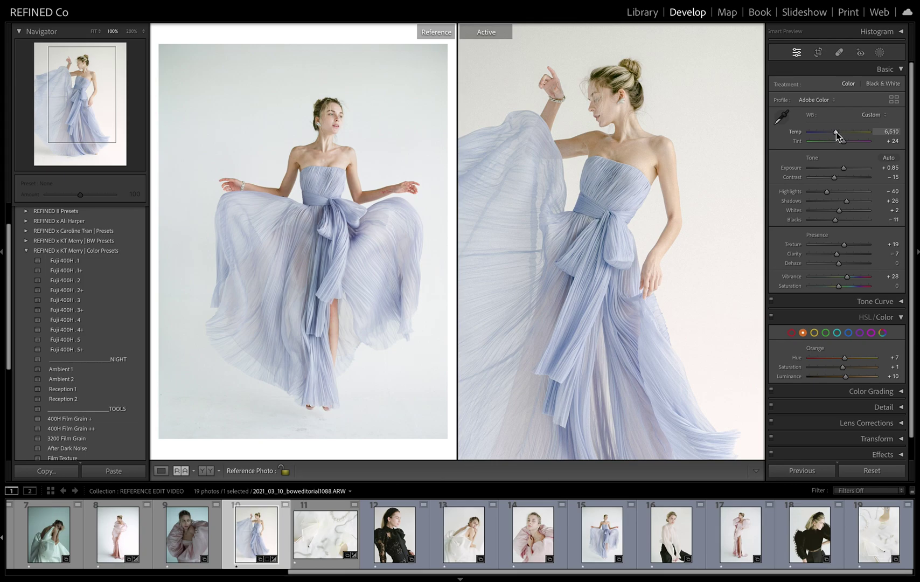
Step: Refine photo 10's white balance to temperature 6,405 and Tint +29, and compare the full image with the reference
click(891, 316)
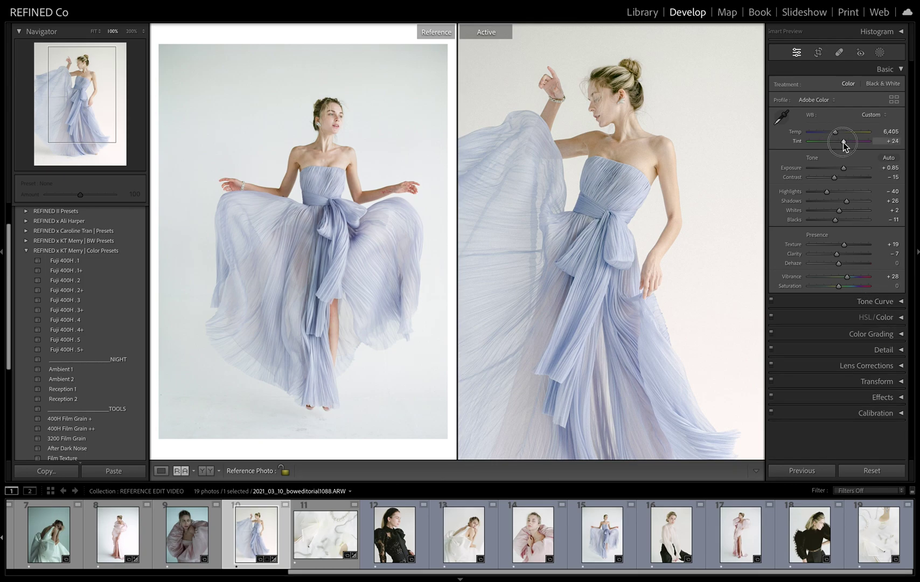
click(714, 160)
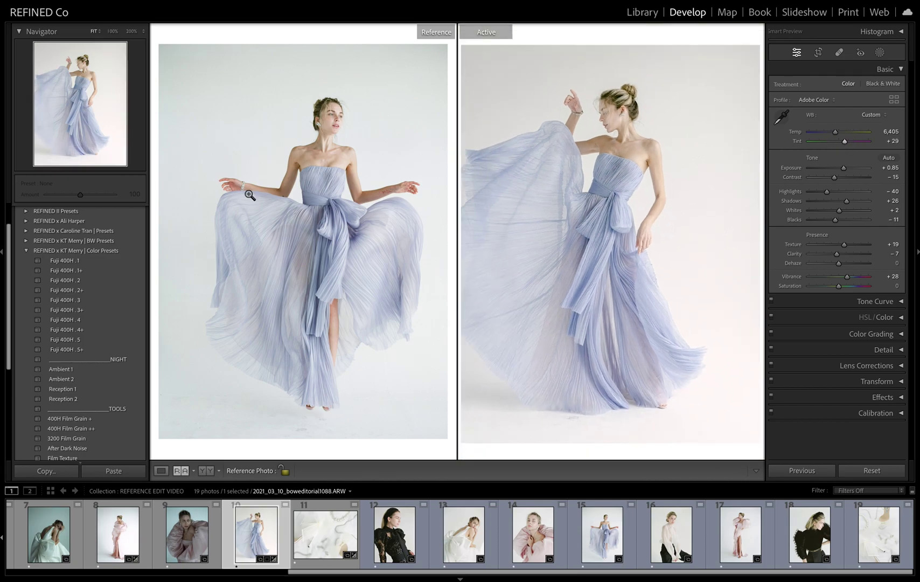
click(313, 176)
click(313, 176)
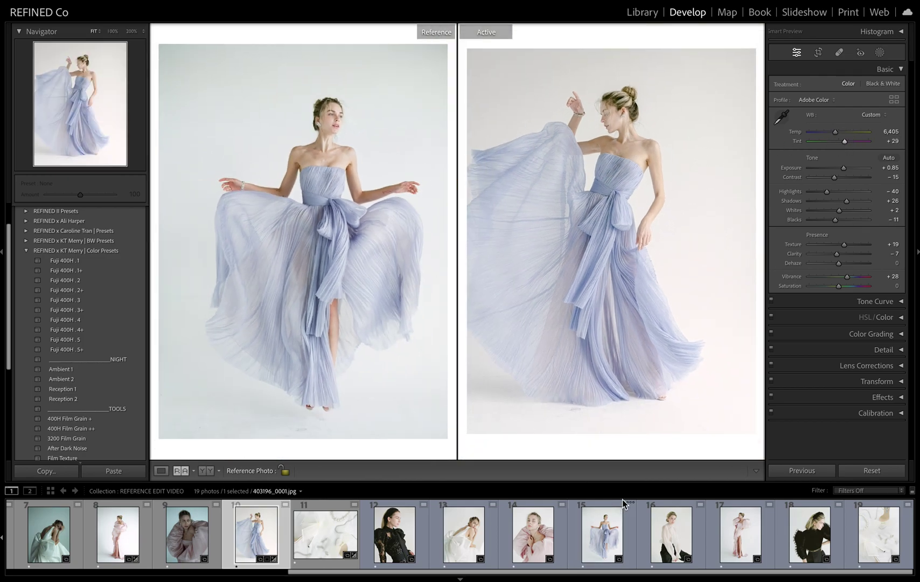
Step: Using pink gown photo 14 as the reference, correct unedited photo 9 with Auto white balance, temperature 5,495 and Exposure +0.80
drag(536, 542, 303, 367)
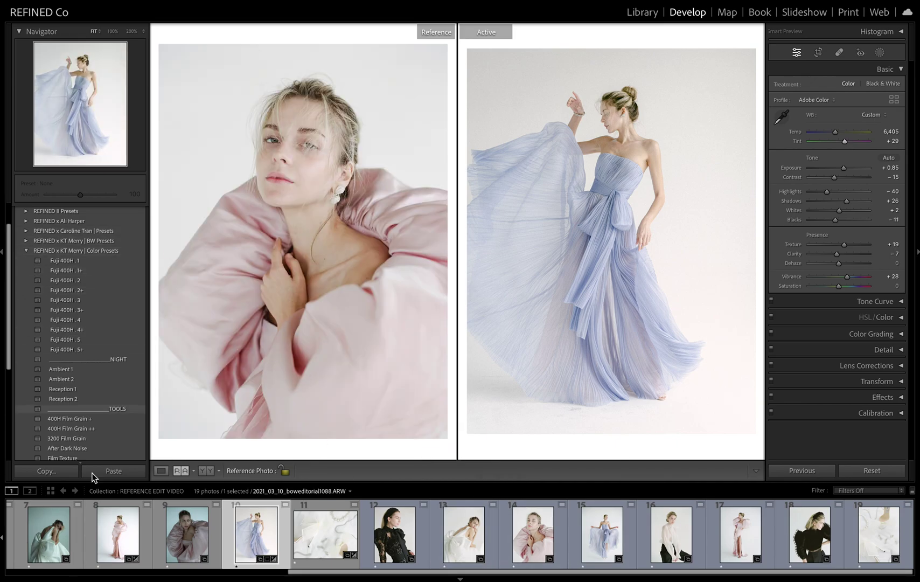
click(183, 546)
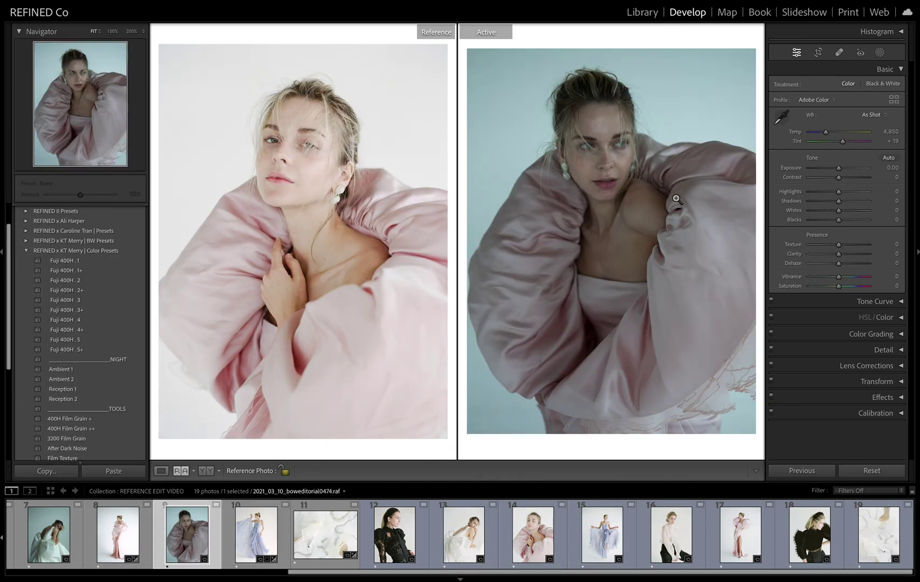
click(869, 117)
click(872, 129)
drag(831, 133, 828, 133)
drag(838, 168, 844, 170)
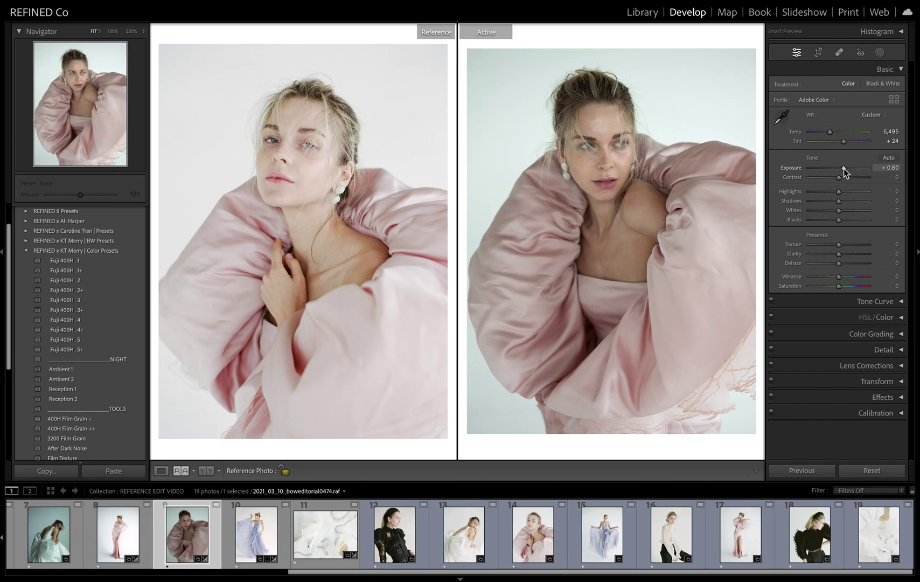
Step: Compare Fuji 400H presets .1, .3, .2, .5 and .4 on photo 9 against the reference, and apply Fuji 400H .3
click(75, 281)
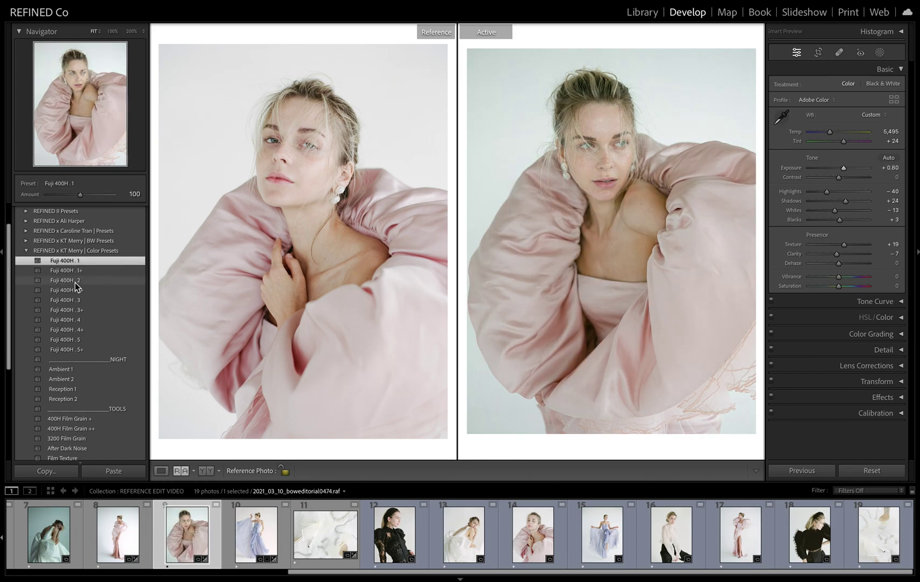
click(72, 300)
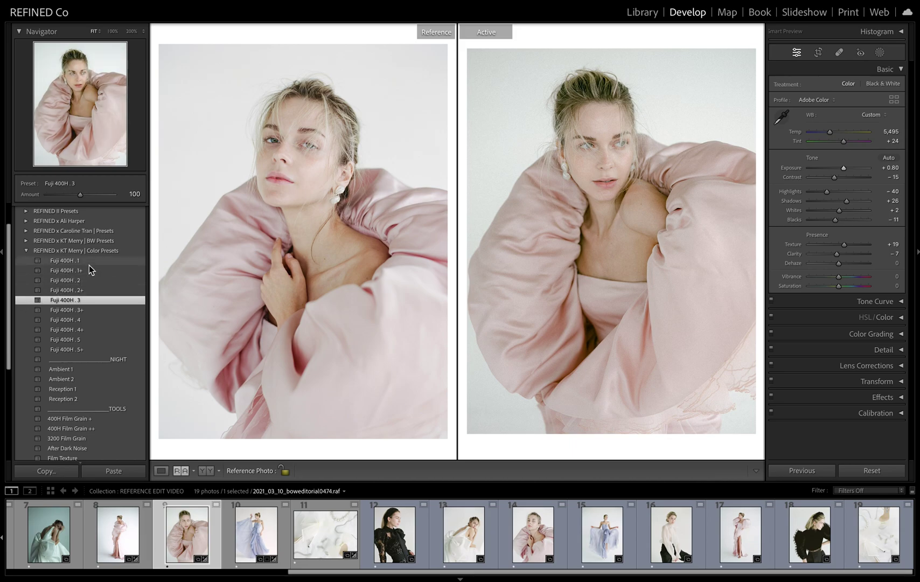
click(67, 280)
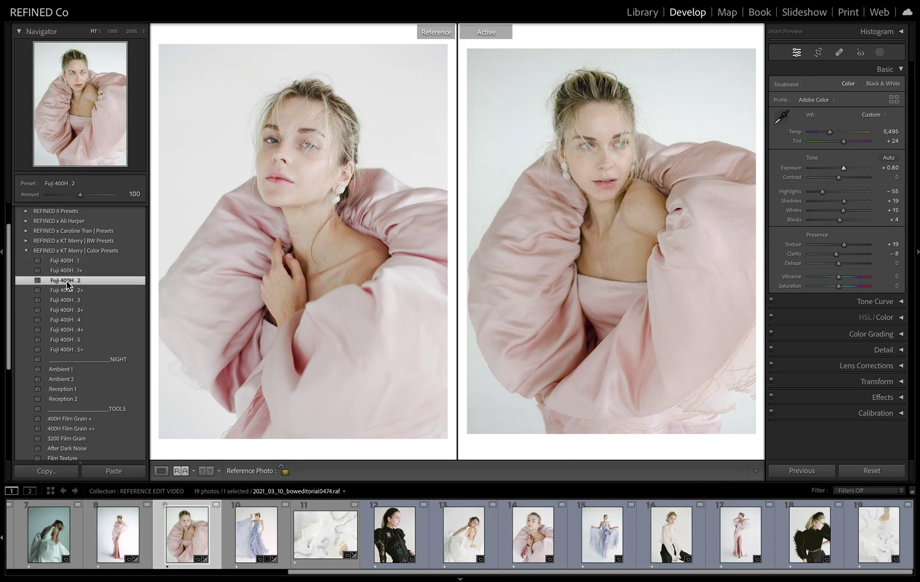
click(65, 339)
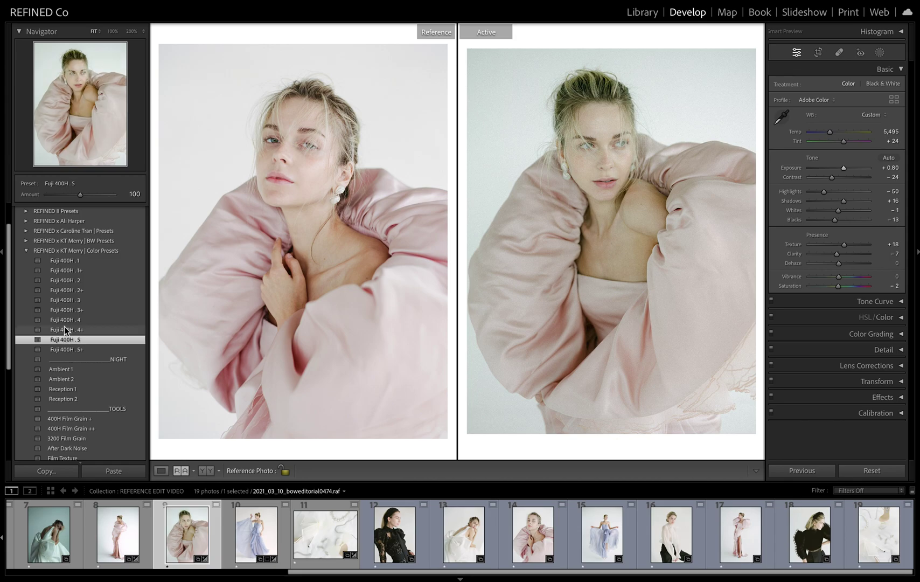
click(65, 321)
click(70, 300)
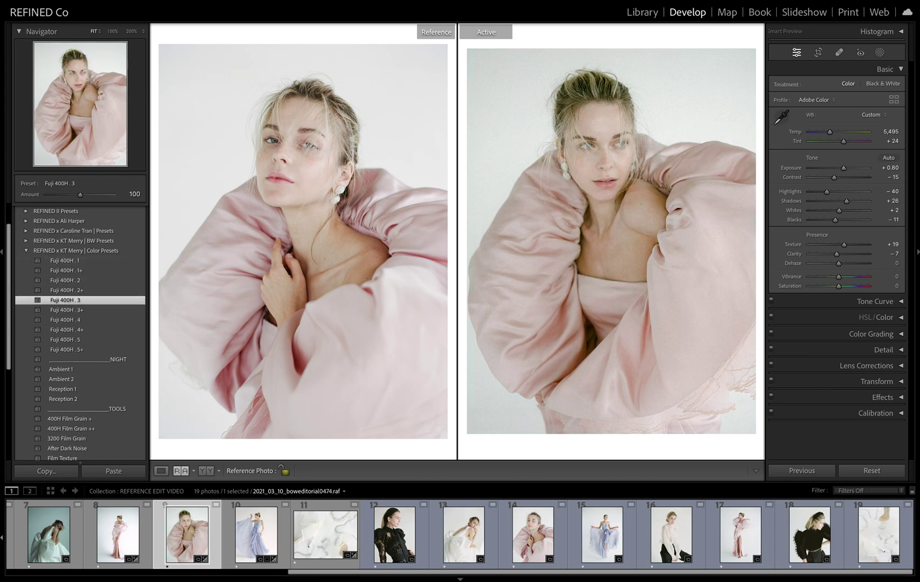
Step: Fine-tune photo 9 to temperature 5,232, Tint +33, Exposure +0.90, Contrast +15, Shadows +18, Whites +36 and Vibrance +31
drag(830, 132, 830, 133)
drag(842, 178, 850, 211)
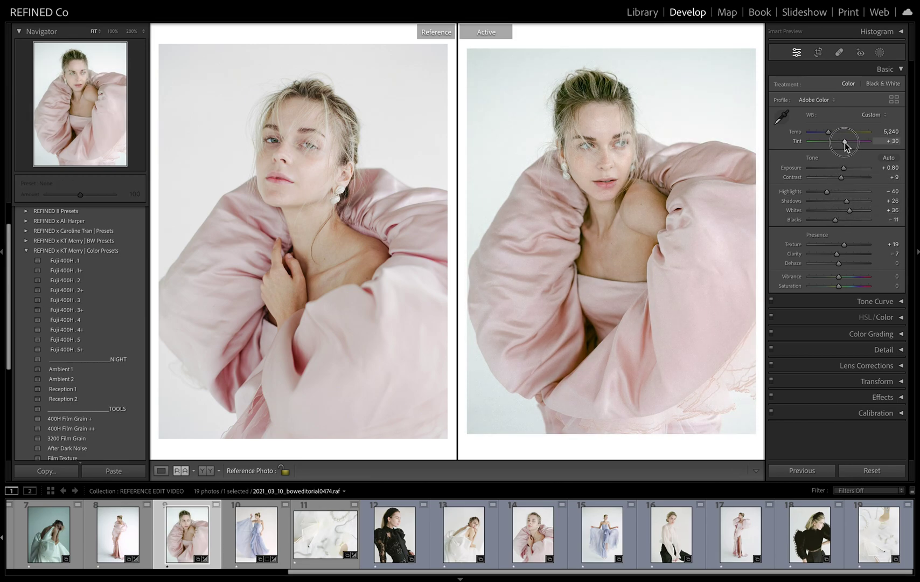
drag(828, 131, 829, 133)
drag(844, 203, 845, 205)
drag(847, 182, 844, 169)
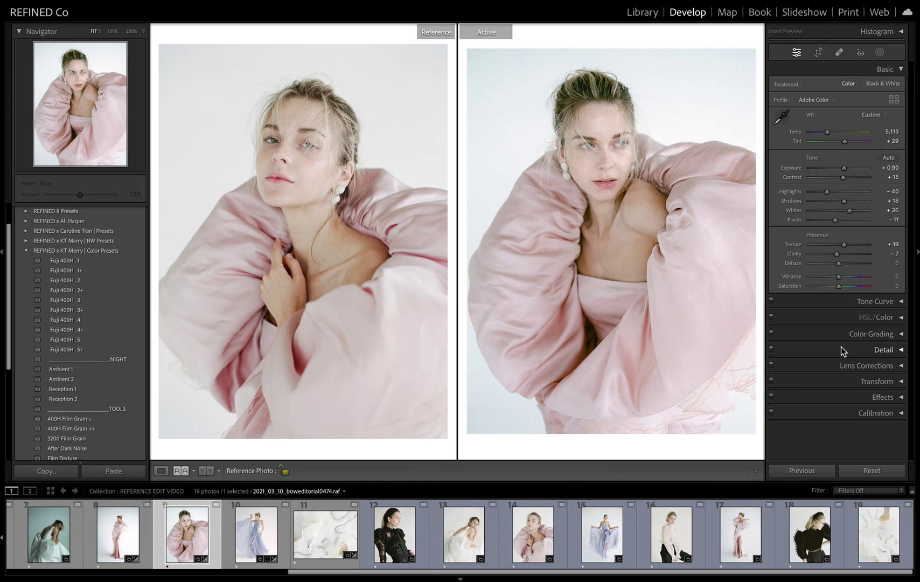
drag(839, 277, 847, 279)
drag(844, 142, 828, 133)
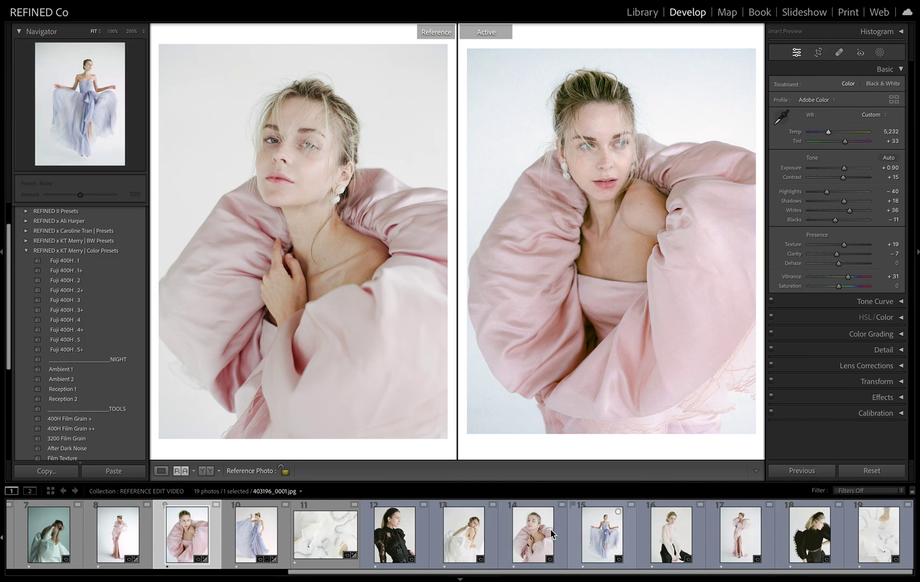
Step: Set white bow gown photo 13 as the reference and make the matching unedited photo 6 active
scroll(214, 535, up, 1)
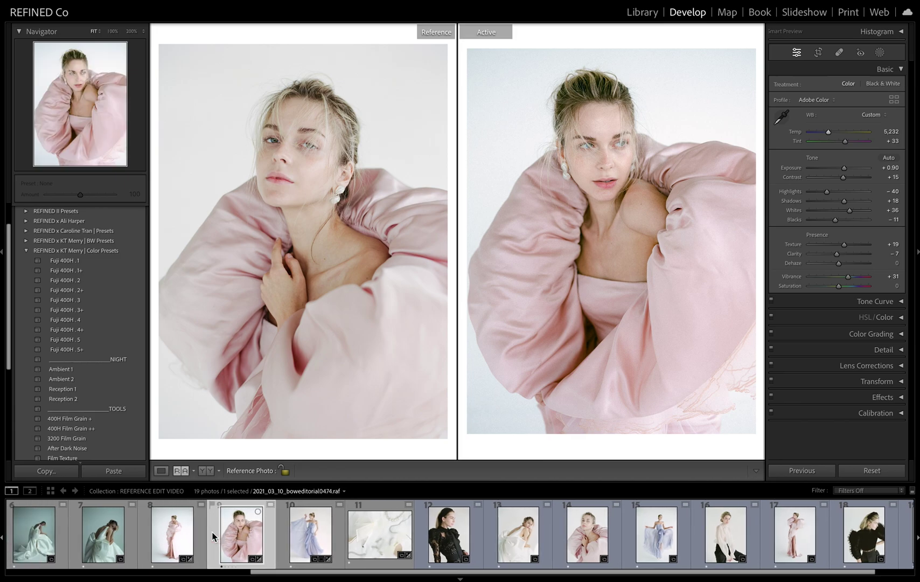
click(174, 540)
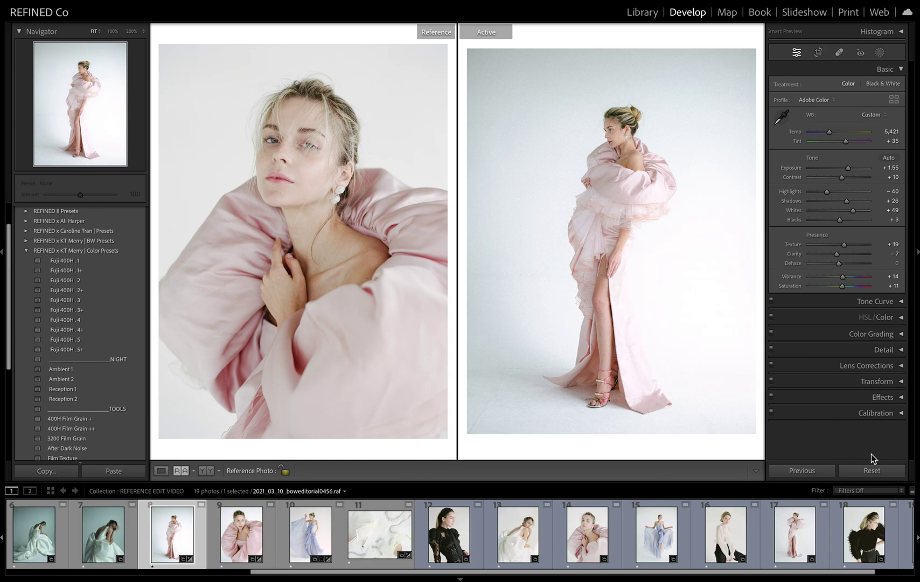
scroll(771, 537, down, 1)
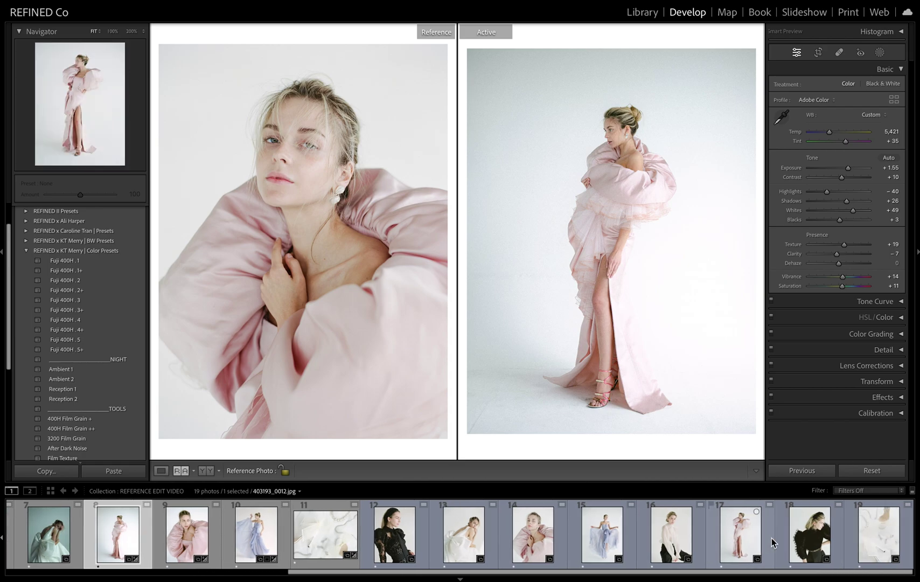
drag(463, 533, 301, 242)
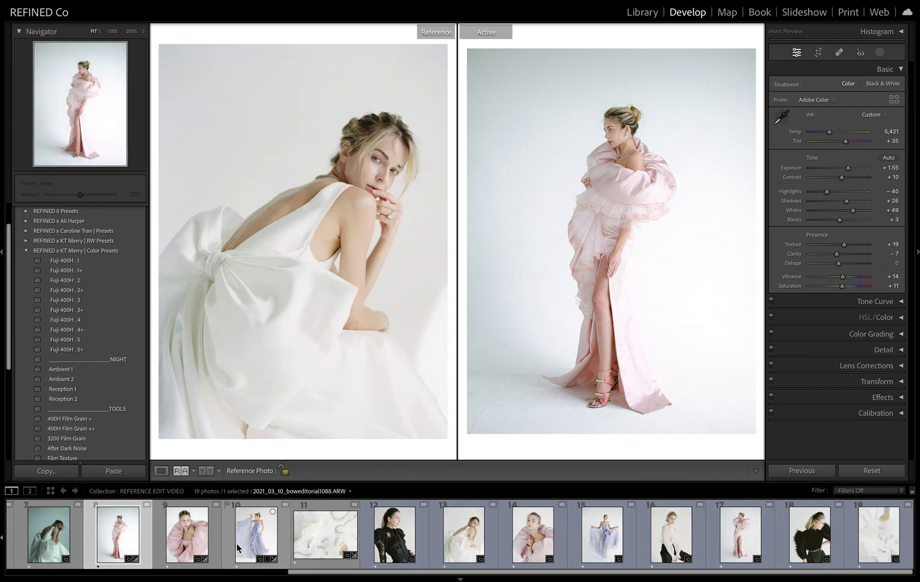
scroll(386, 550, up, 5)
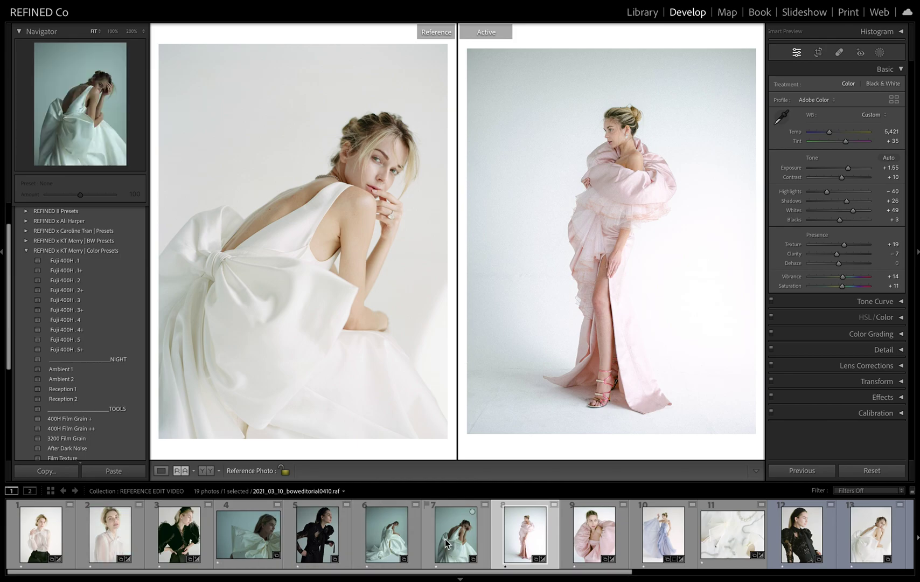
click(387, 535)
Step: Correct photo 6 with Auto white balance, temperature 5,747 and Exposure +0.65, and compare Fuji 400H .3 with .1, applying .1
click(871, 115)
click(874, 123)
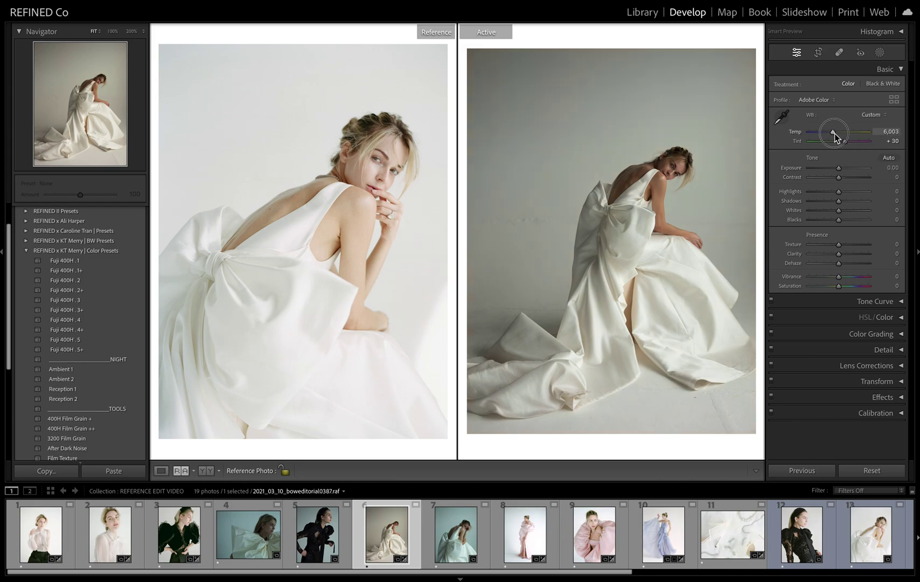
drag(834, 133, 843, 169)
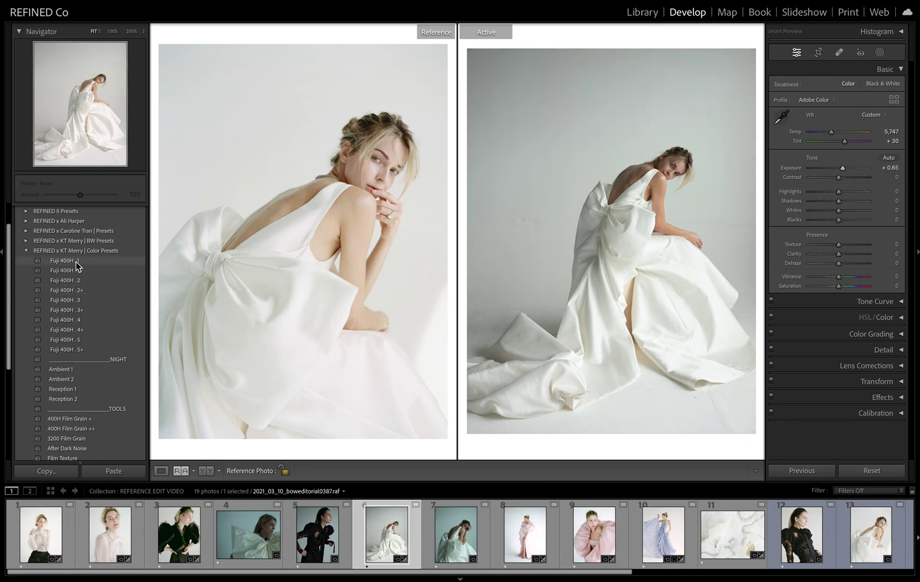
click(76, 300)
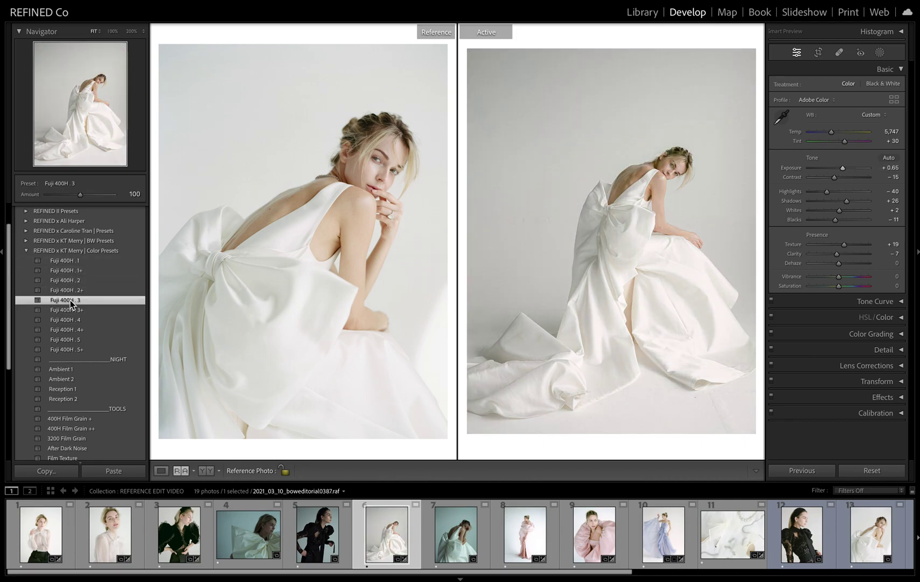
click(76, 263)
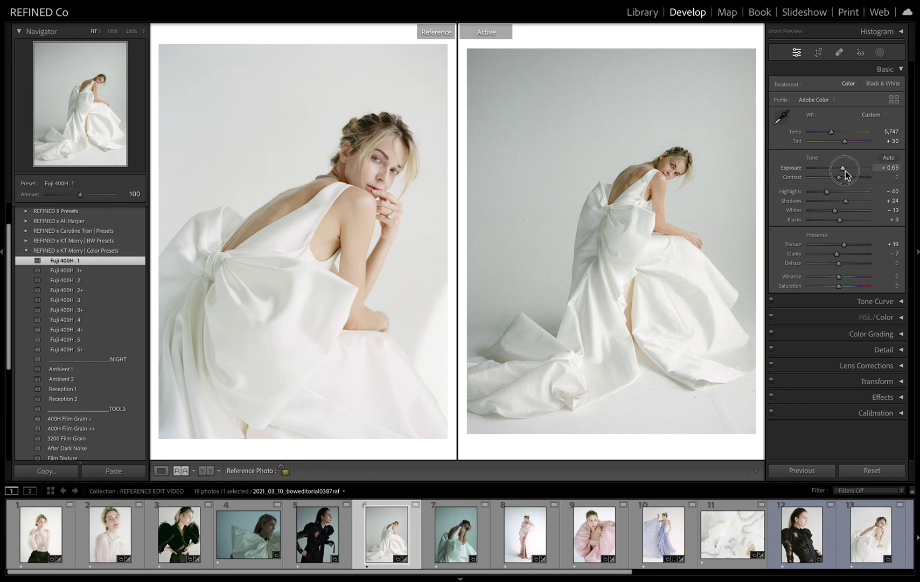
Step: Adjust photo 6's tone to Exposure +1.15, Contrast −13, Highlights −78 and Whites +8
drag(845, 171, 846, 170)
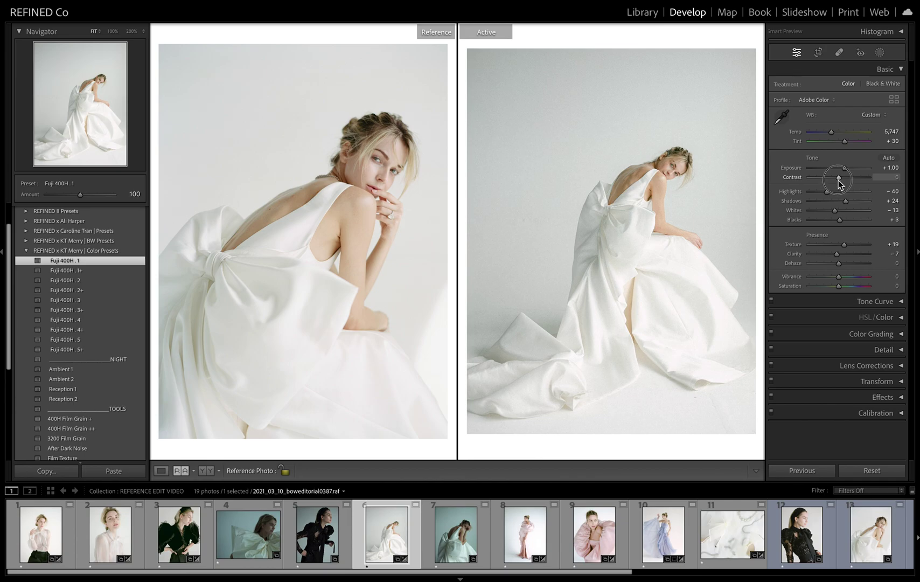
drag(836, 182, 849, 203)
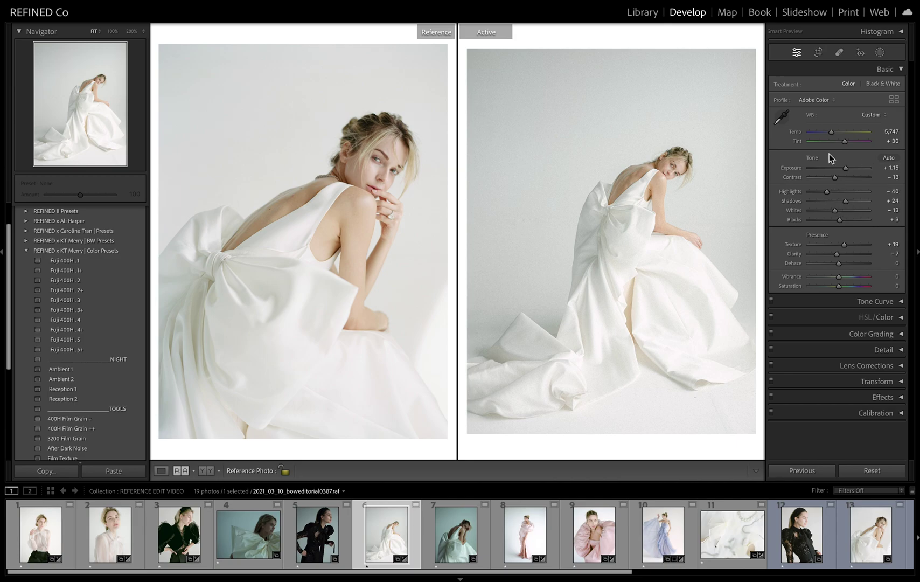
drag(820, 193, 843, 216)
drag(821, 193, 816, 195)
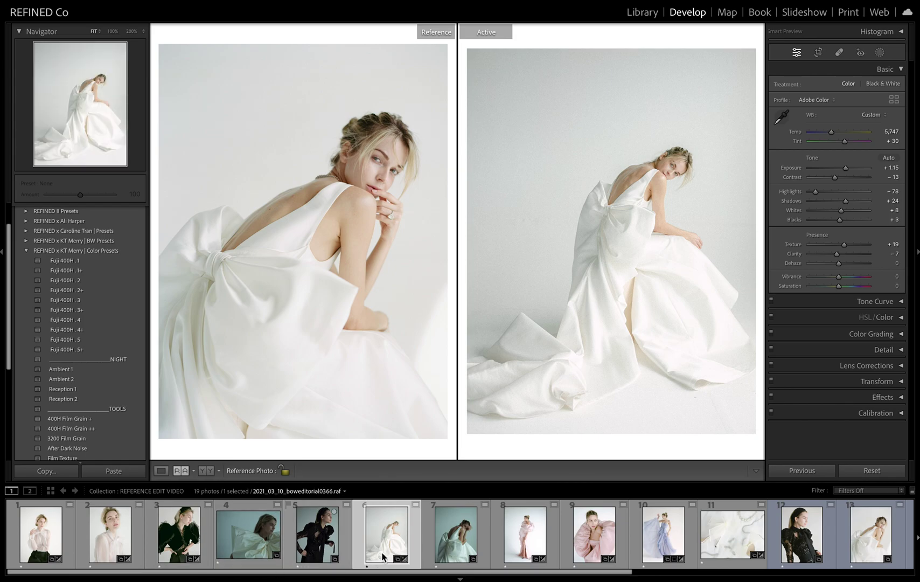
Step: Correct unedited white gown photo 7 with Auto white balance, temperature 5,767 and Exposure +0.90, and apply Fuji 400H .1
click(456, 534)
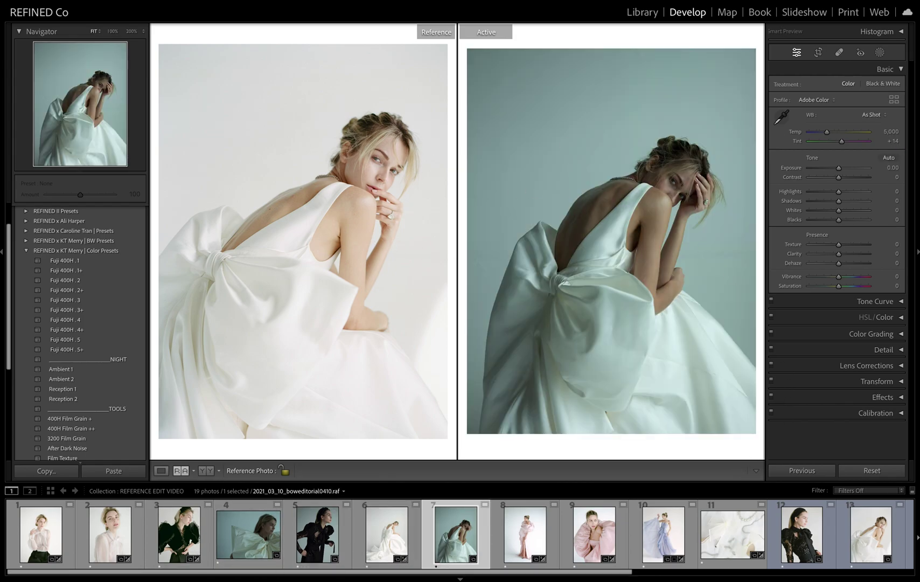
click(885, 115)
click(873, 125)
drag(836, 133, 844, 169)
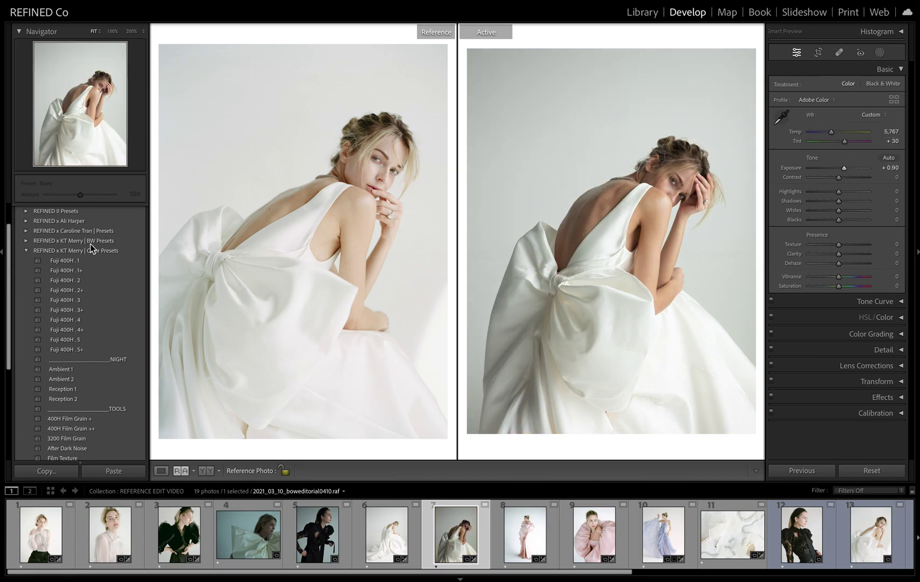
click(64, 260)
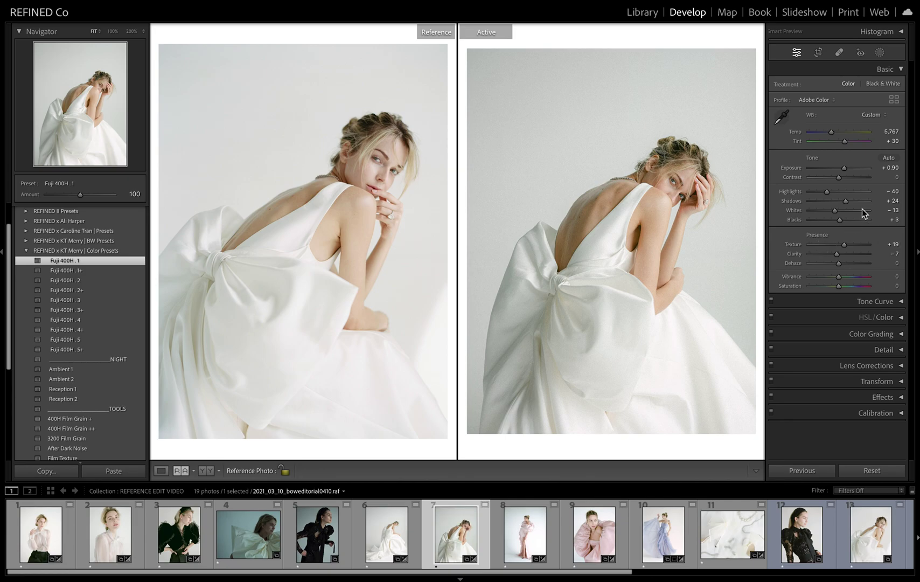
Step: Refine photo 7 to temperature 5,528, Tint +36, Exposure +1.05, Contrast −17, Highlights −70 and Whites +17, and inspect it at 100%
drag(831, 132, 845, 143)
drag(843, 169, 846, 215)
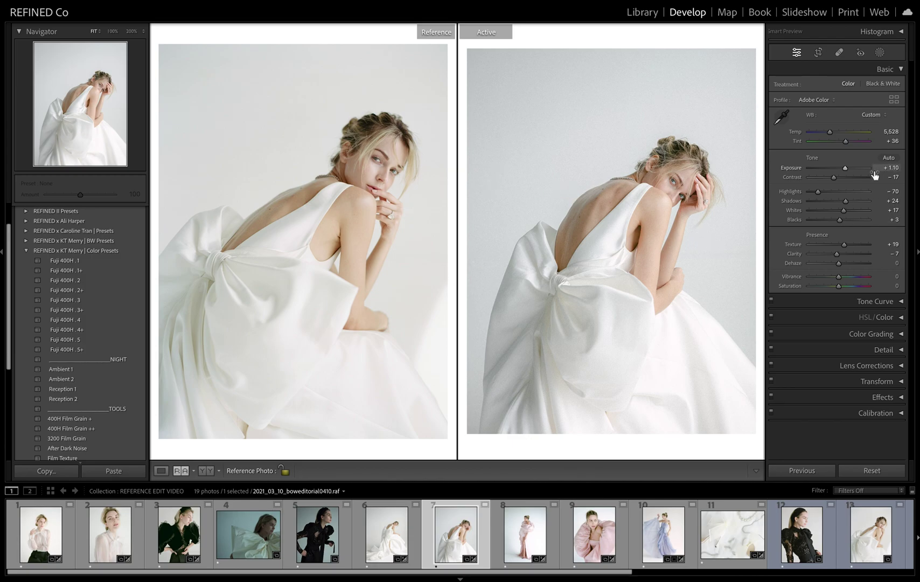
drag(846, 169, 844, 170)
click(602, 193)
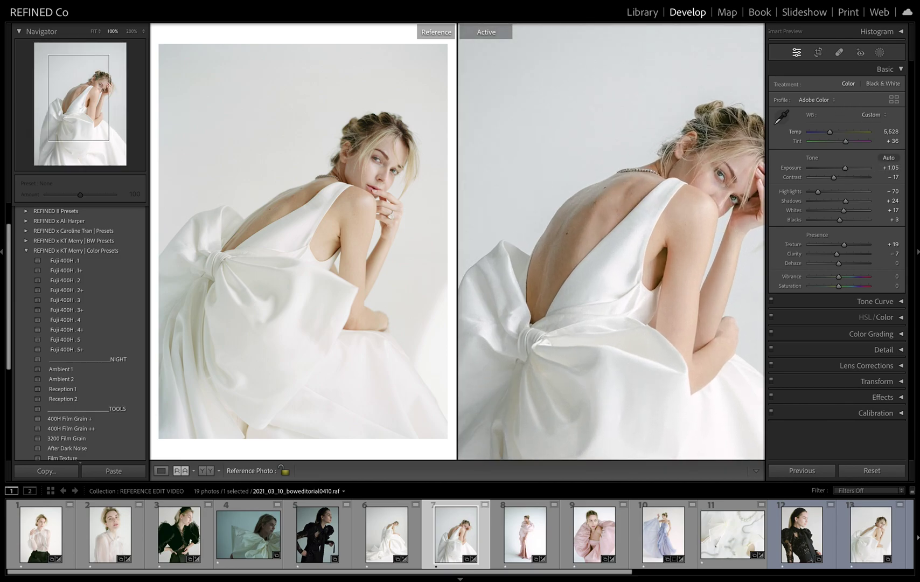
Step: Check photo 7 in the Library grid, and return to Develop with the histogram expanded and bow gown photo 13 as the reference again
click(639, 12)
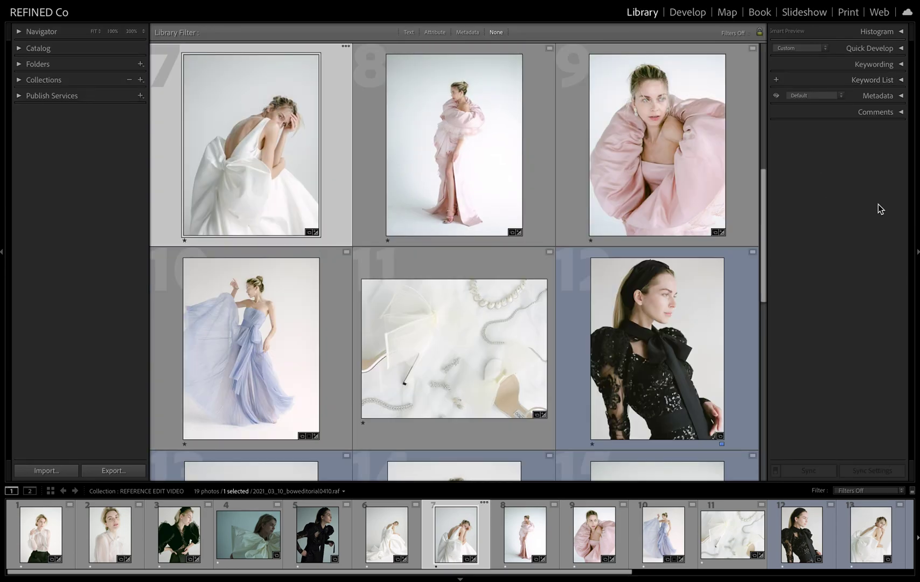
click(684, 13)
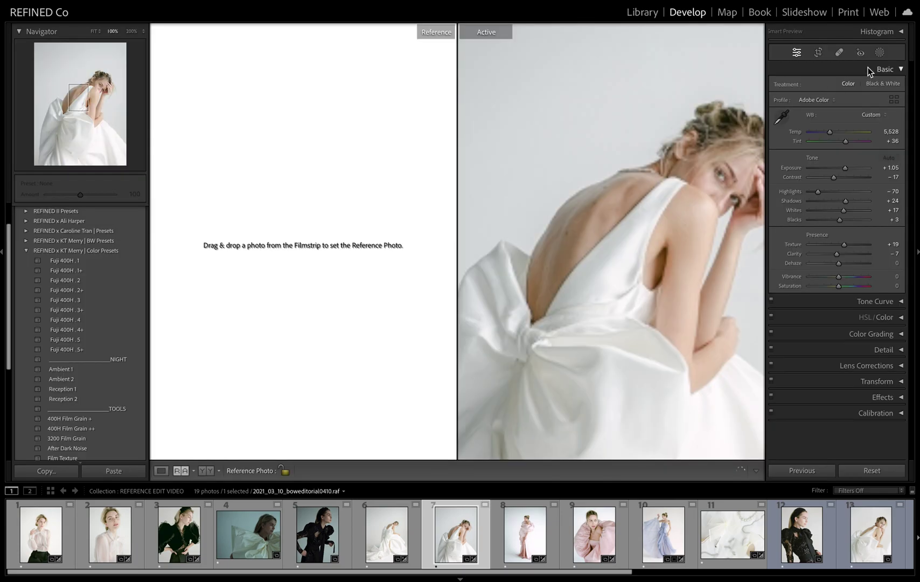
click(901, 34)
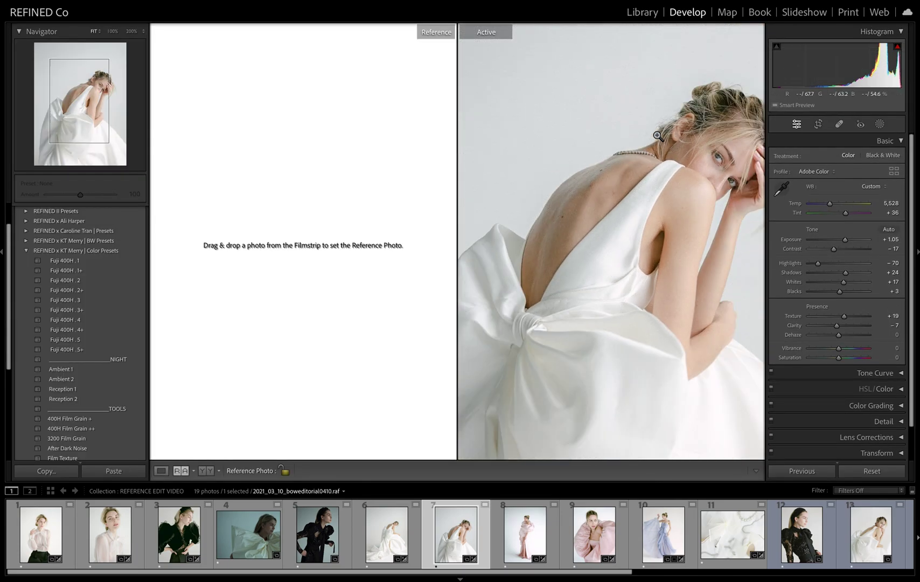
click(655, 133)
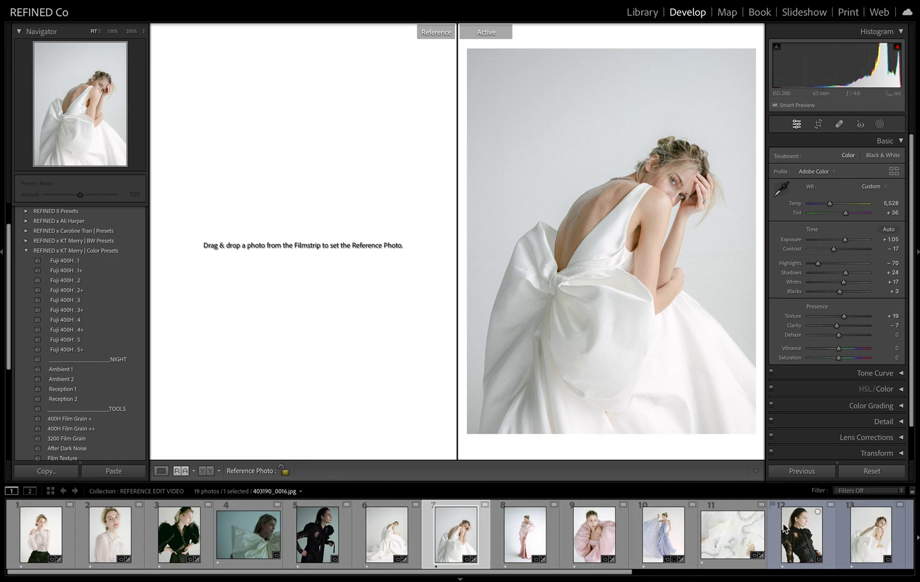
scroll(767, 538, down, 3)
drag(768, 547, 304, 328)
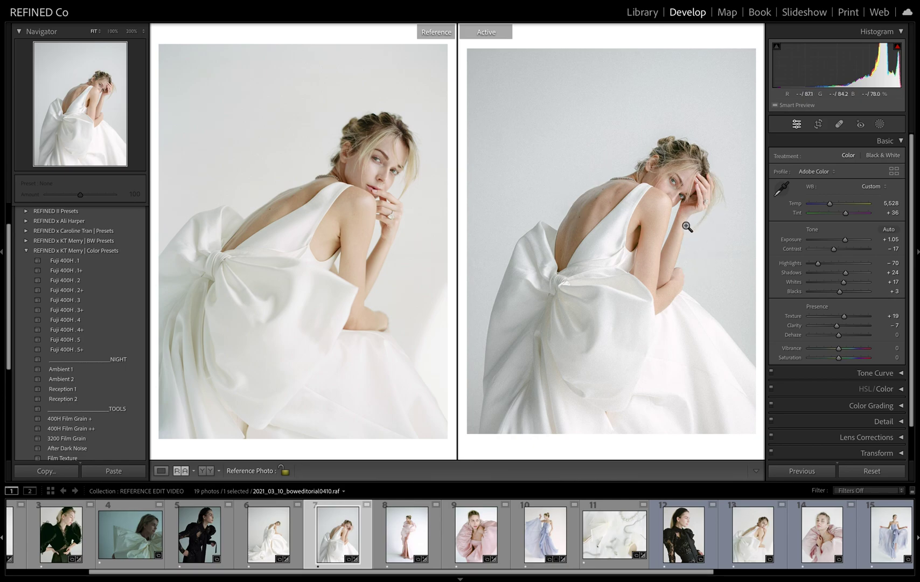
Step: Fine-tune photo 7 to temperature 5,407, Tint +31, Exposure +1.15 and Shadows +25
drag(831, 204, 833, 206)
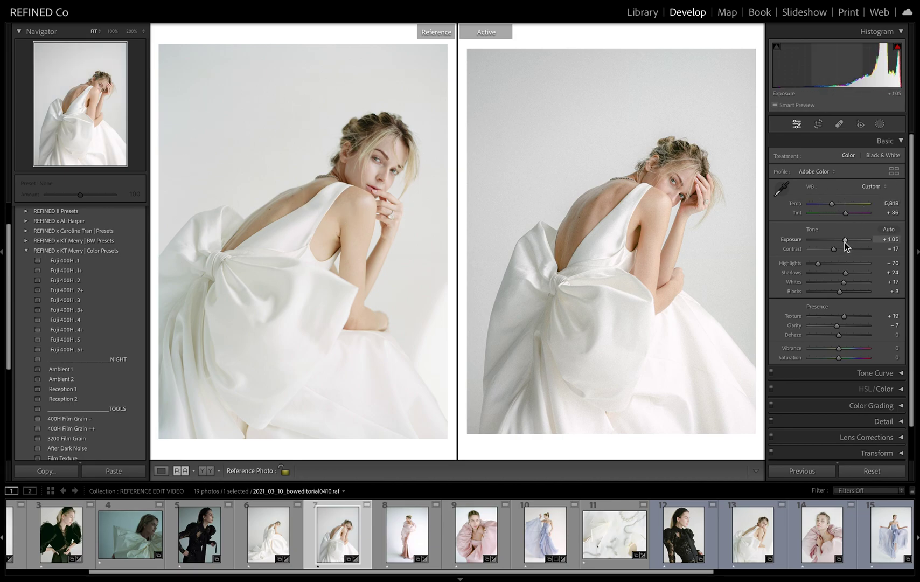
drag(845, 240, 846, 240)
mouse_move(833, 202)
mouse_down()
mouse_move(847, 216)
mouse_move(828, 205)
mouse_up()
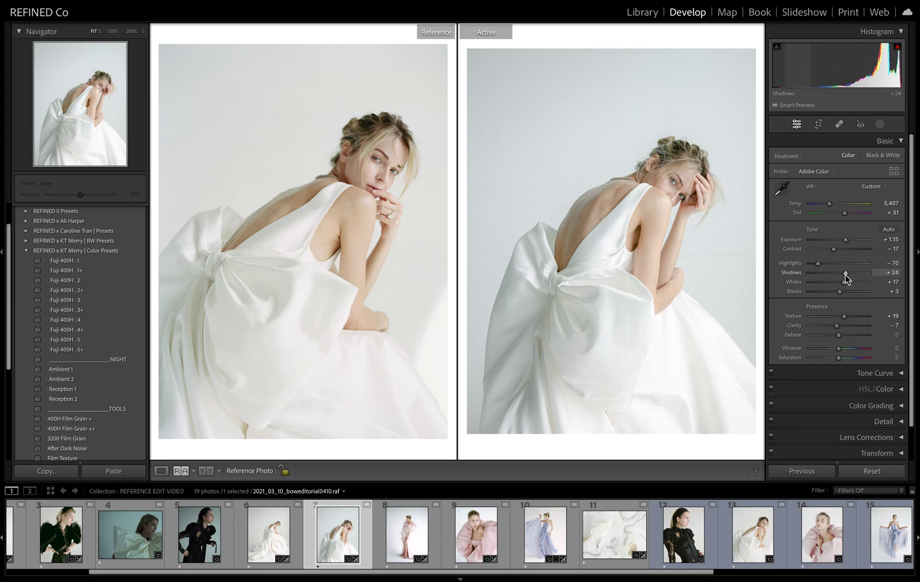
drag(845, 274, 845, 273)
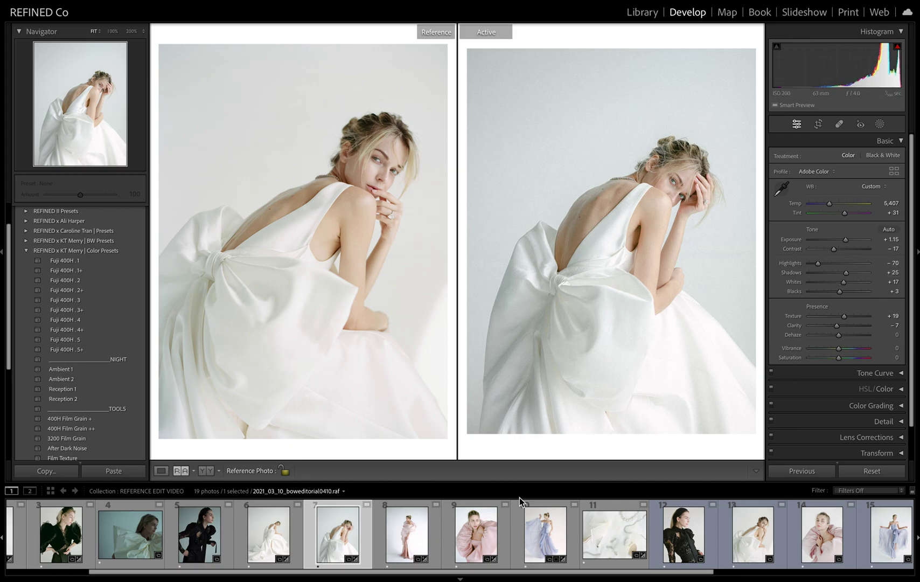
Step: Make unedited bow gown photo 4 active, trying photo 12 as the reference before settling on photo 13
scroll(771, 537, up, 1)
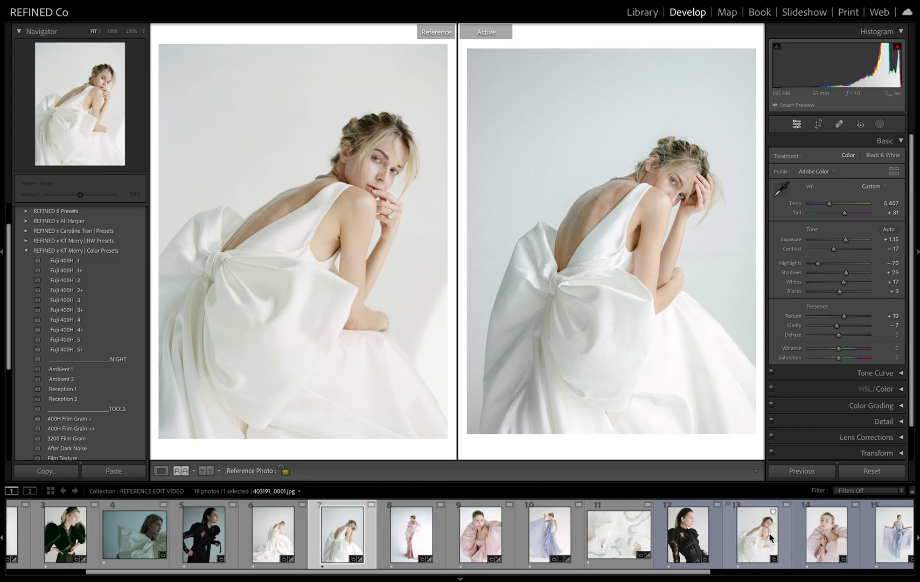
drag(665, 541, 327, 348)
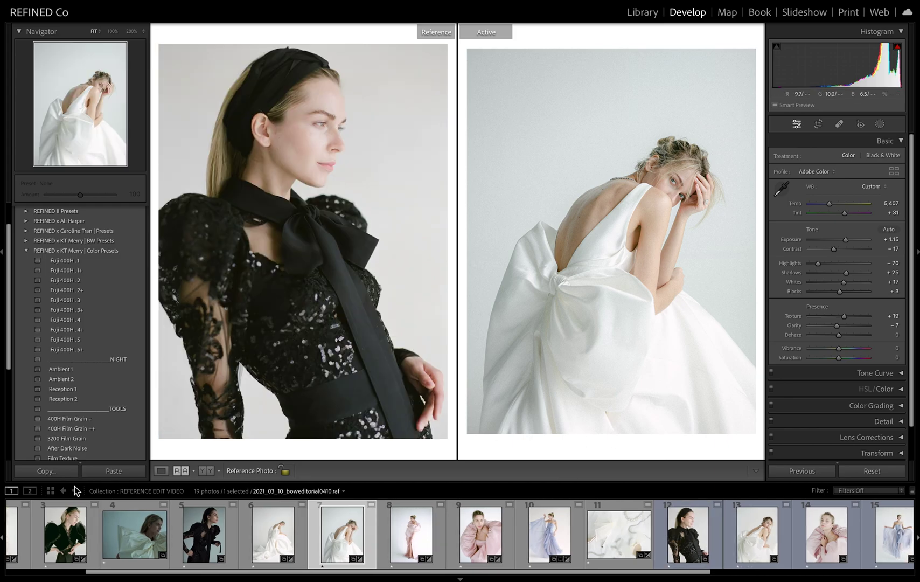
click(161, 549)
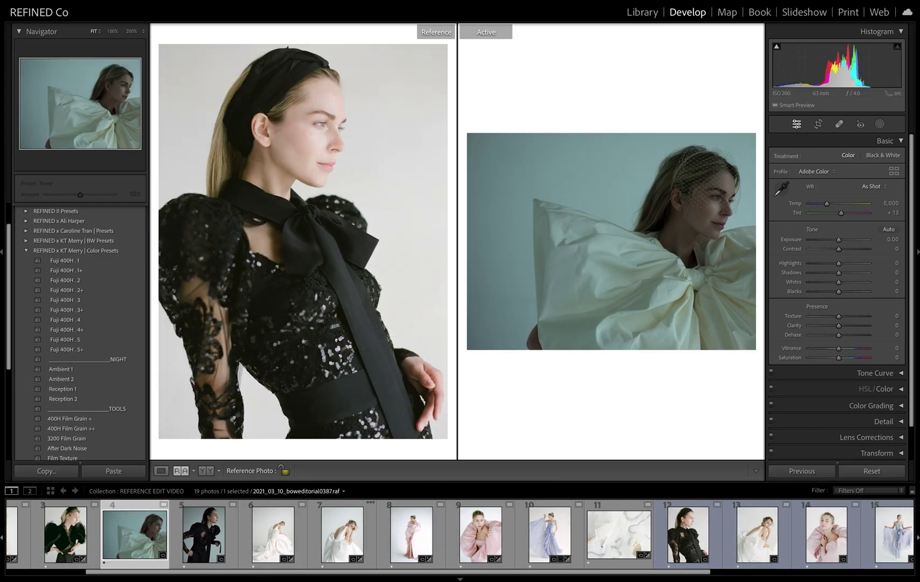
drag(757, 533, 554, 428)
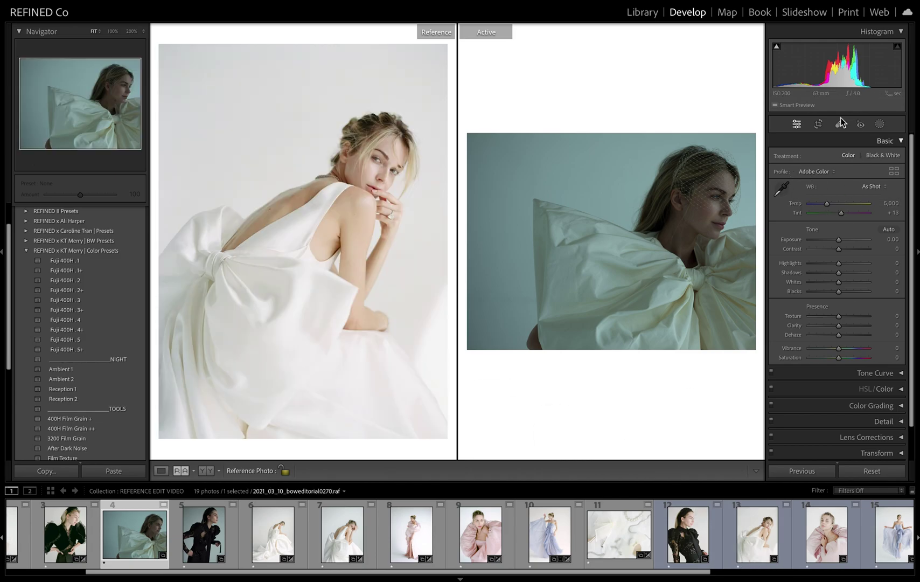
Step: Correct photo 4 with Auto white balance, temperature 5,504 and Exposure +1.30, and apply the Fuji 400H .1 preset
click(872, 189)
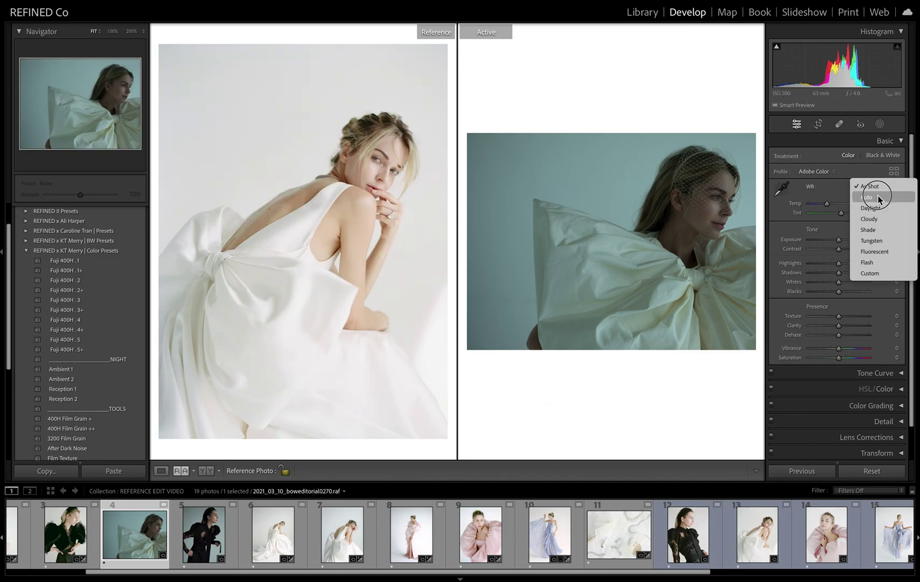
click(878, 198)
drag(835, 204, 830, 207)
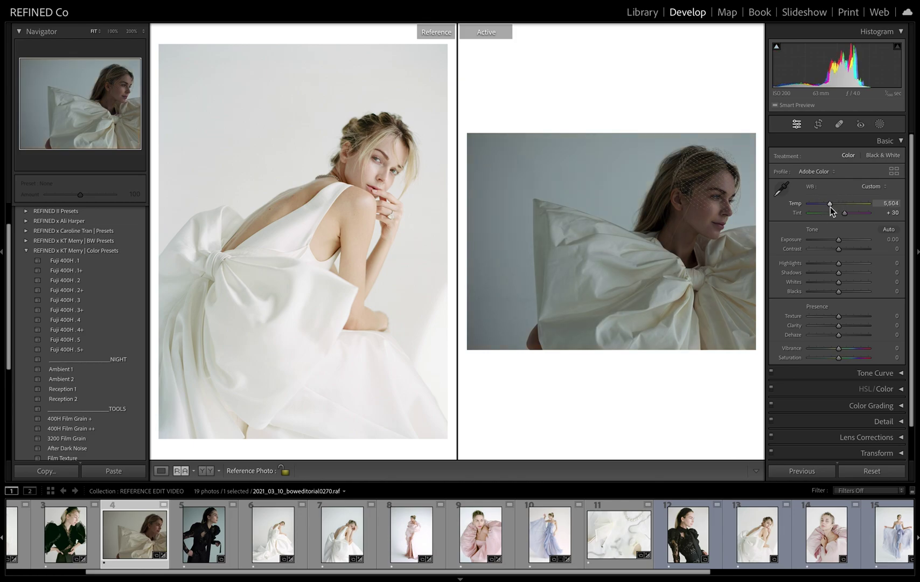
drag(839, 240, 848, 242)
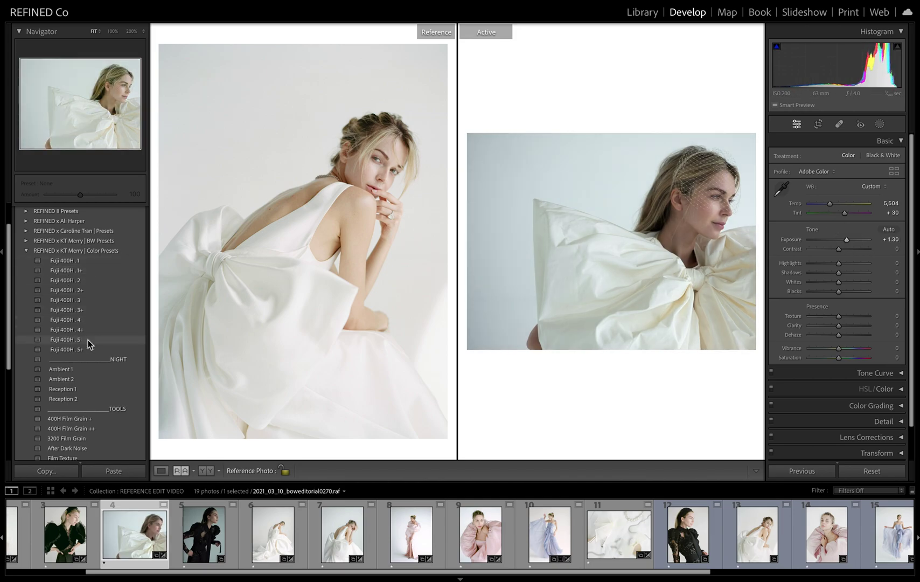
click(74, 261)
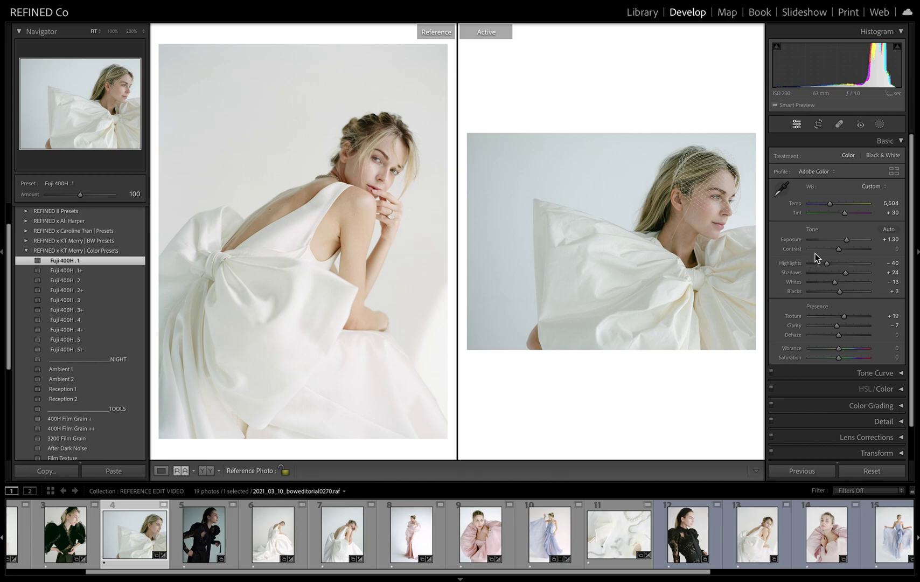
Step: Refine photo 4 to temperature 5,584, Tint +35, Exposure +1.65 and Highlights −52
drag(845, 240, 848, 245)
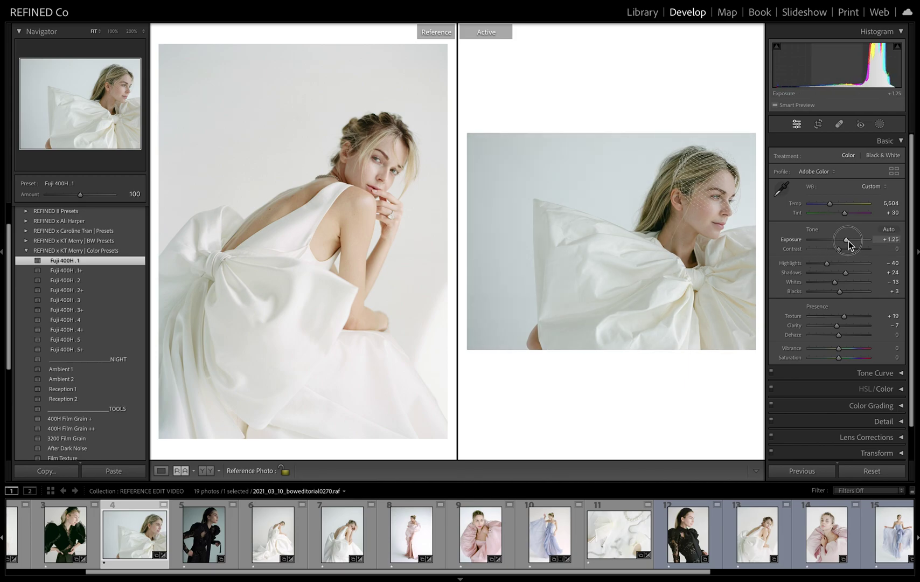
mouse_move(829, 203)
mouse_down()
mouse_move(847, 213)
mouse_move(829, 203)
mouse_up()
drag(845, 240, 844, 240)
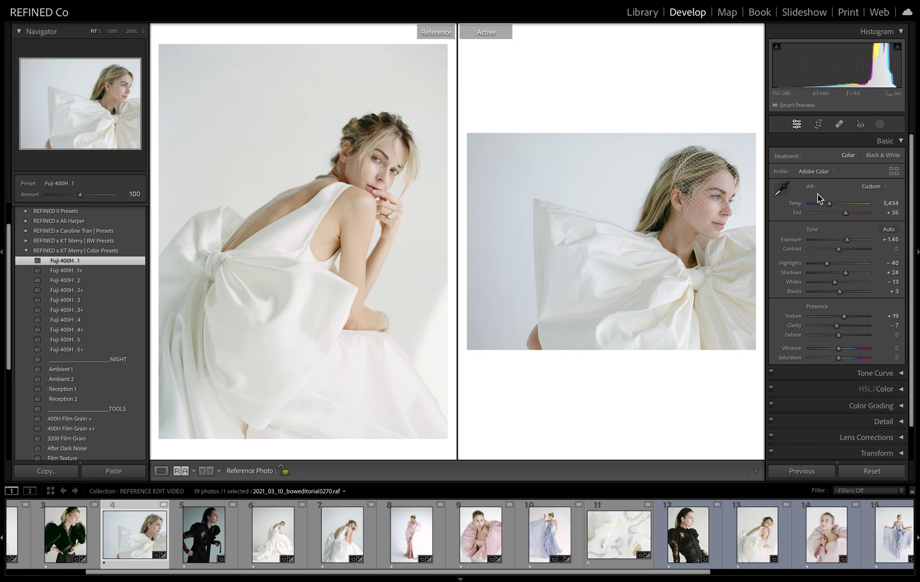
drag(832, 204, 832, 205)
drag(846, 240, 849, 244)
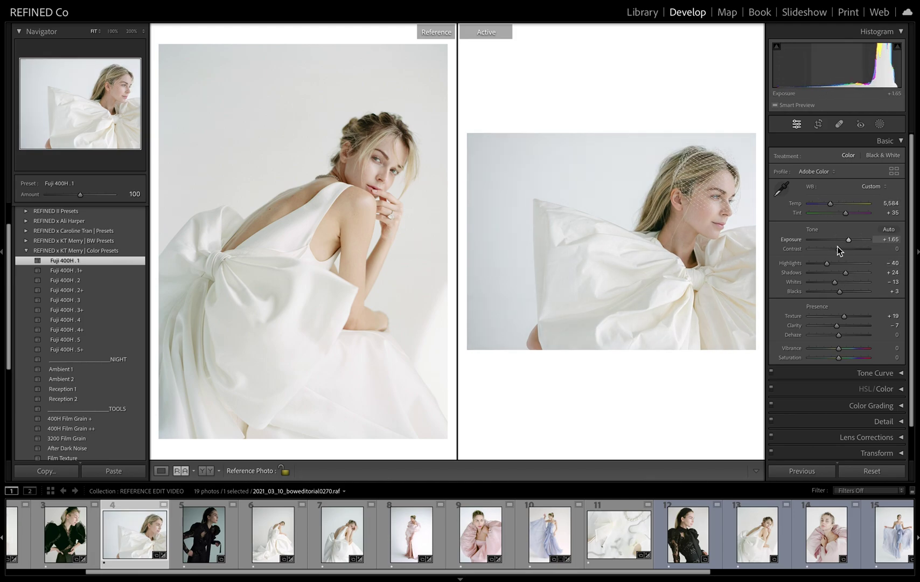
click(824, 264)
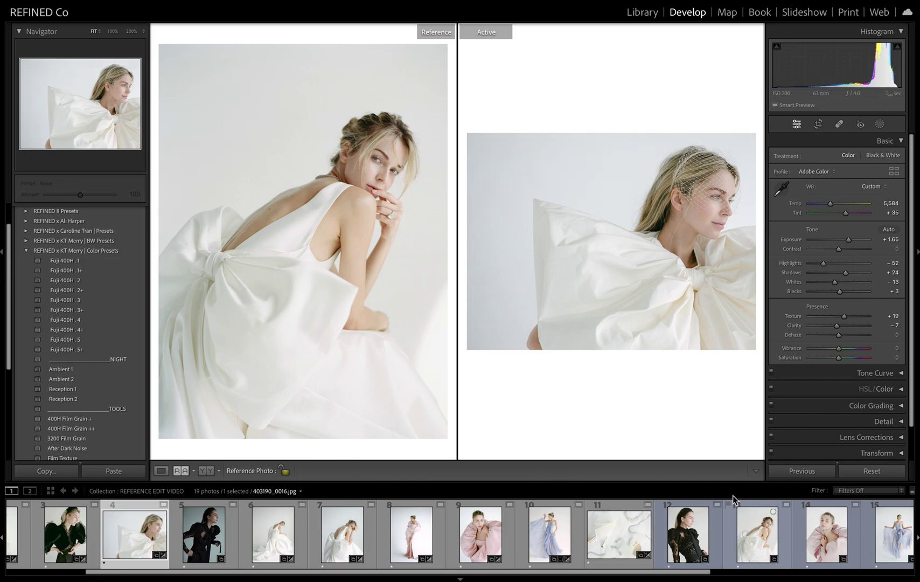
Step: Set black dress photo 12 as the reference and make the matching unedited photo 5 active
drag(695, 539, 320, 325)
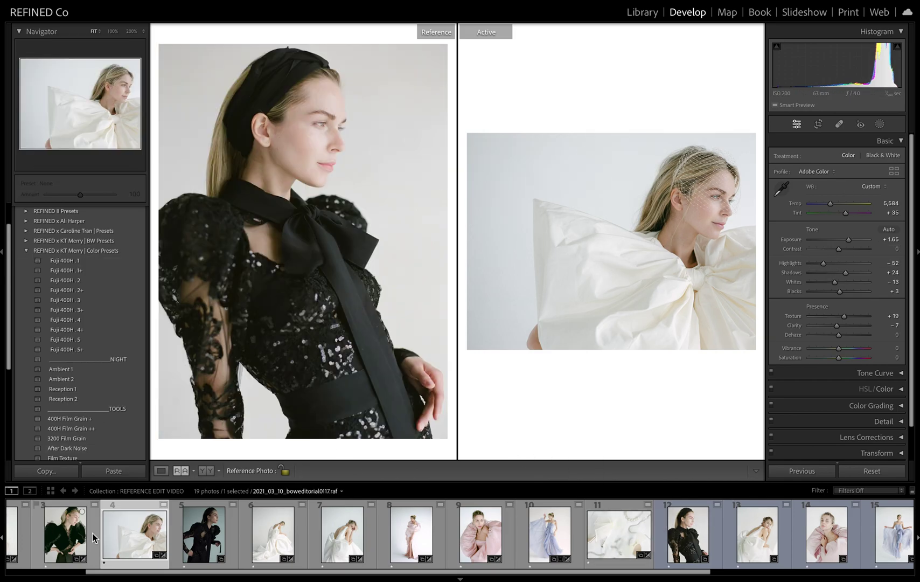
click(203, 533)
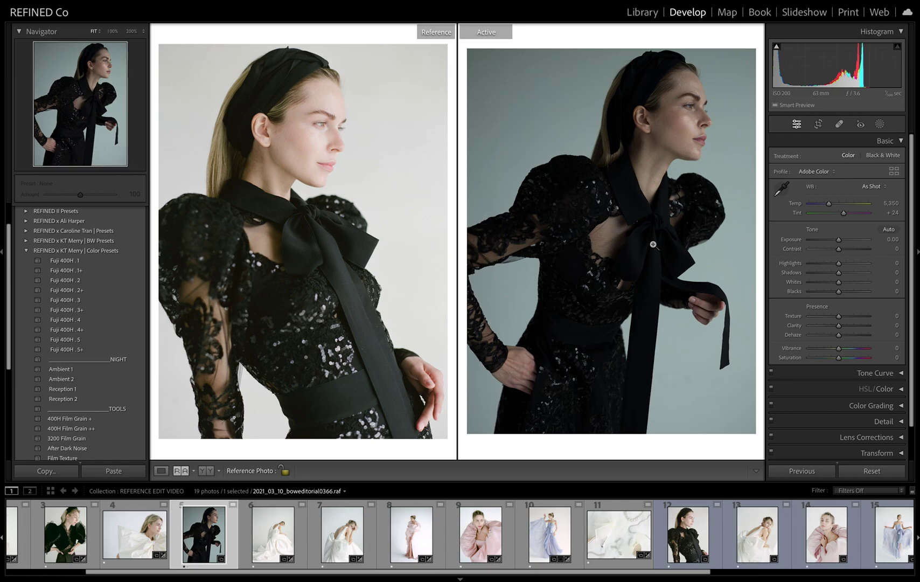
Step: Correct photo 5 with Auto white balance and temperature 5,548, apply Fuji 400H .1, and raise Exposure to +0.70
click(874, 188)
click(871, 199)
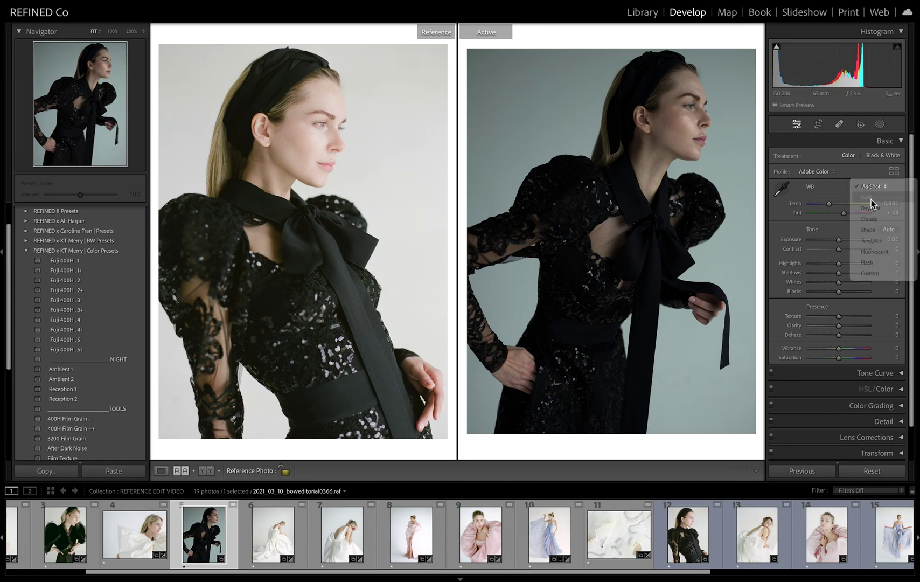
drag(835, 205, 830, 208)
click(73, 260)
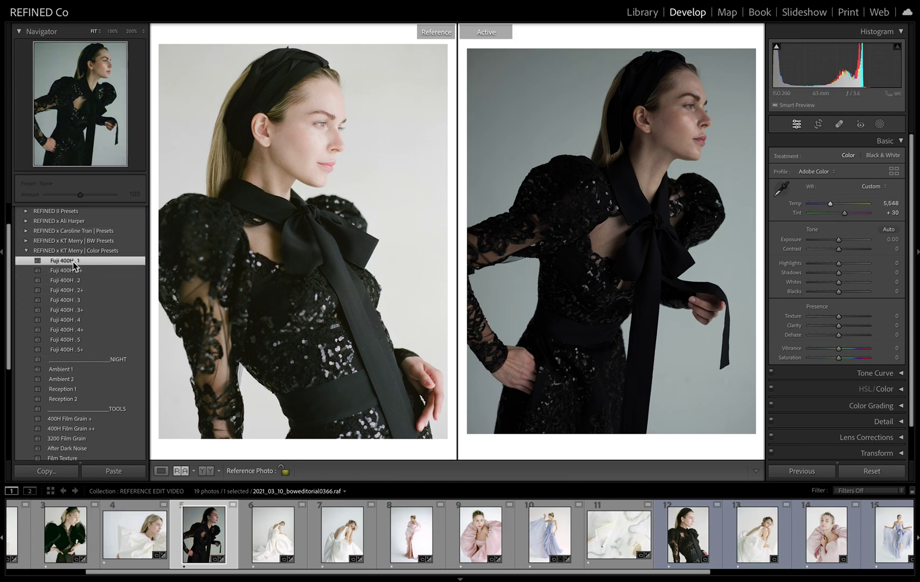
drag(840, 241, 843, 242)
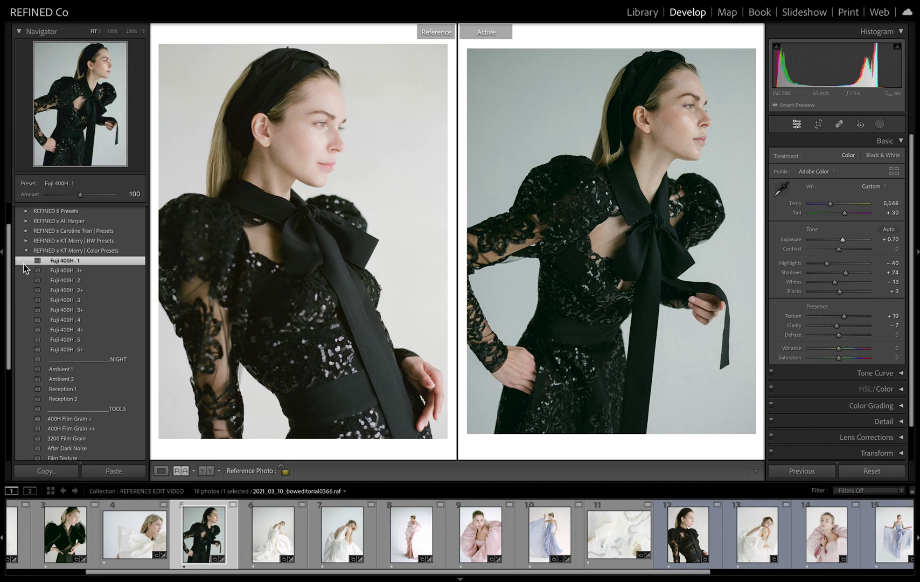
Step: Compare the Fuji 400H .2, .3, .4 and .5 presets on photo 5 with .1, ending on .1
click(79, 280)
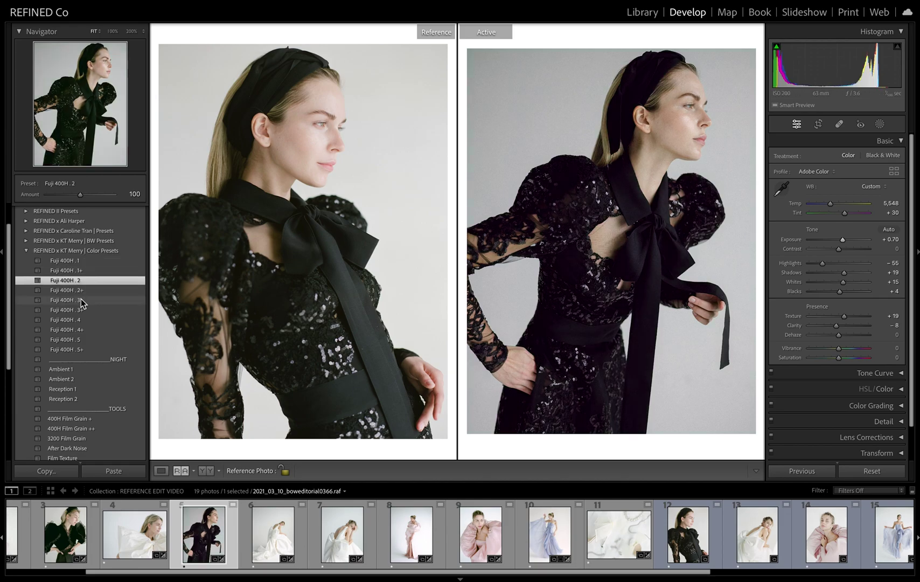
click(77, 300)
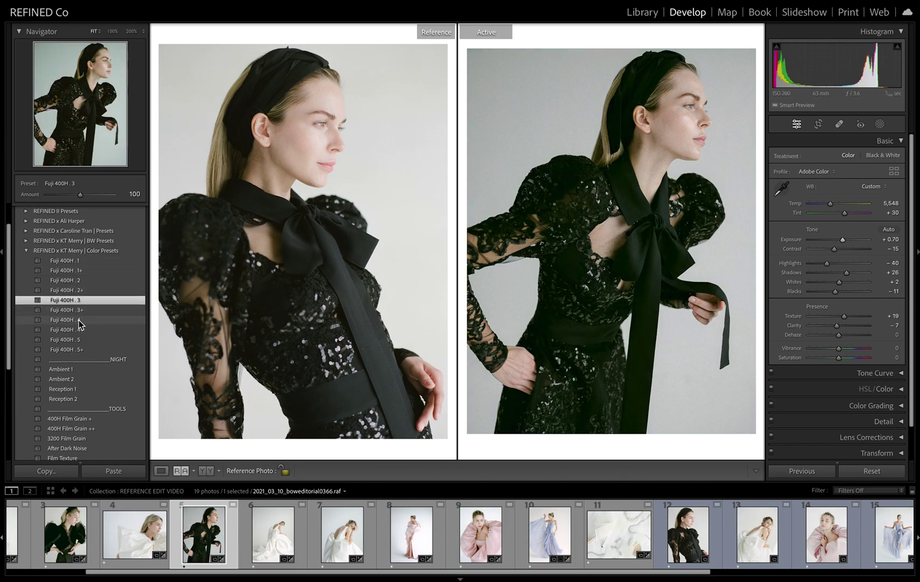
click(70, 321)
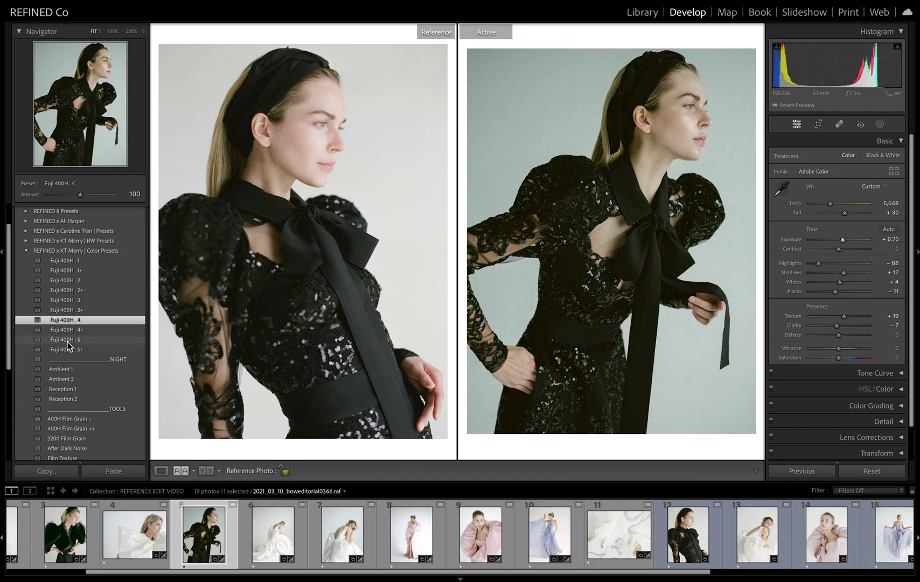
click(70, 340)
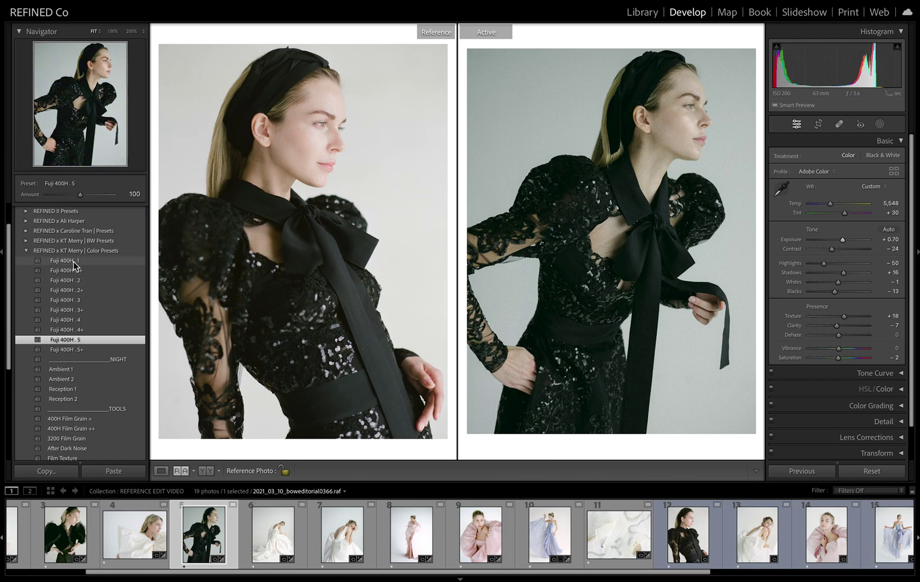
click(70, 261)
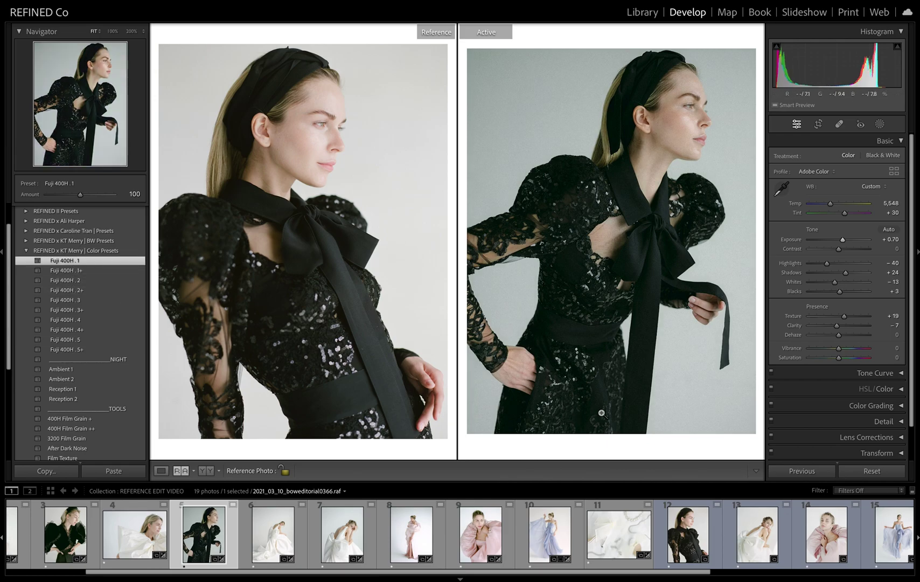
click(62, 282)
click(73, 262)
Step: Refine photo 5 to temperature 5,311, Tint +35, Vibrance +22, Exposure +0.90 and Shadows +39
drag(832, 203, 845, 215)
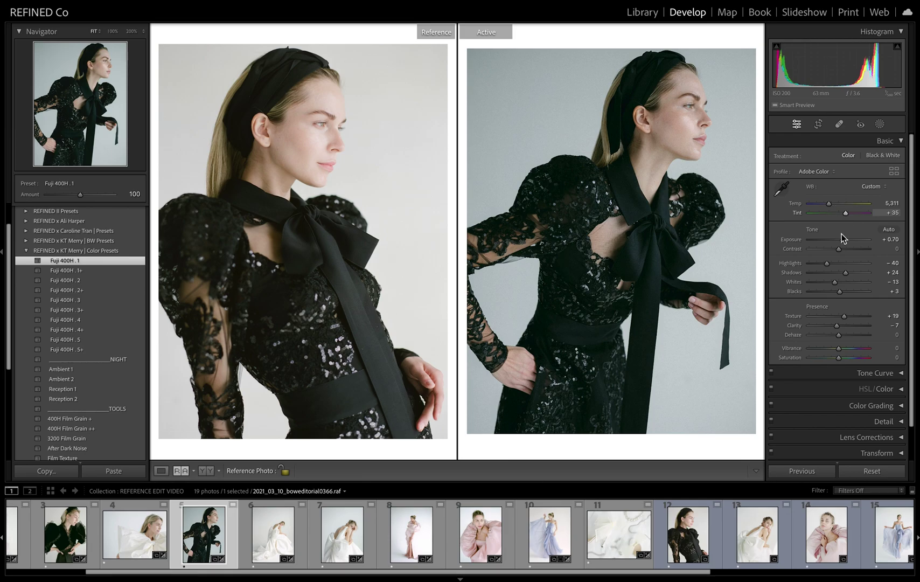
drag(844, 351, 847, 349)
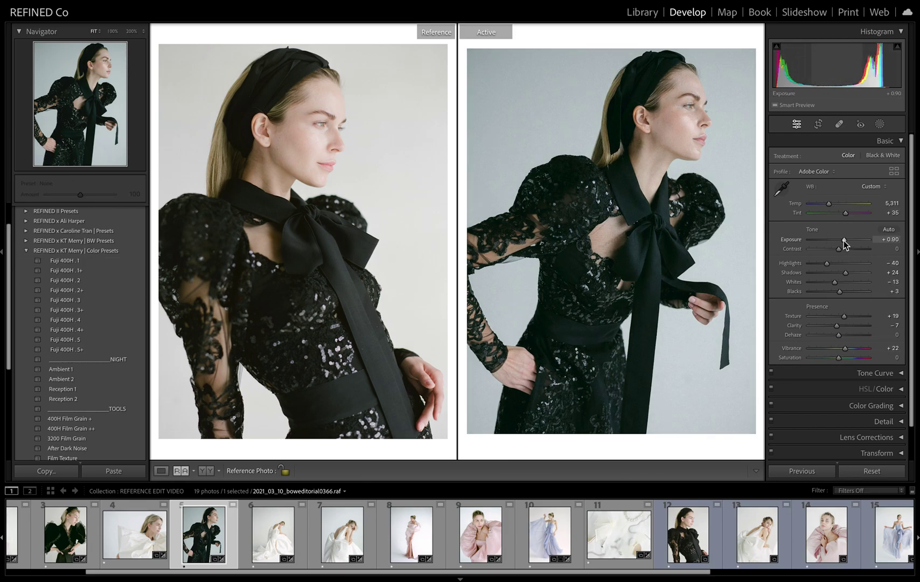
drag(844, 273, 851, 275)
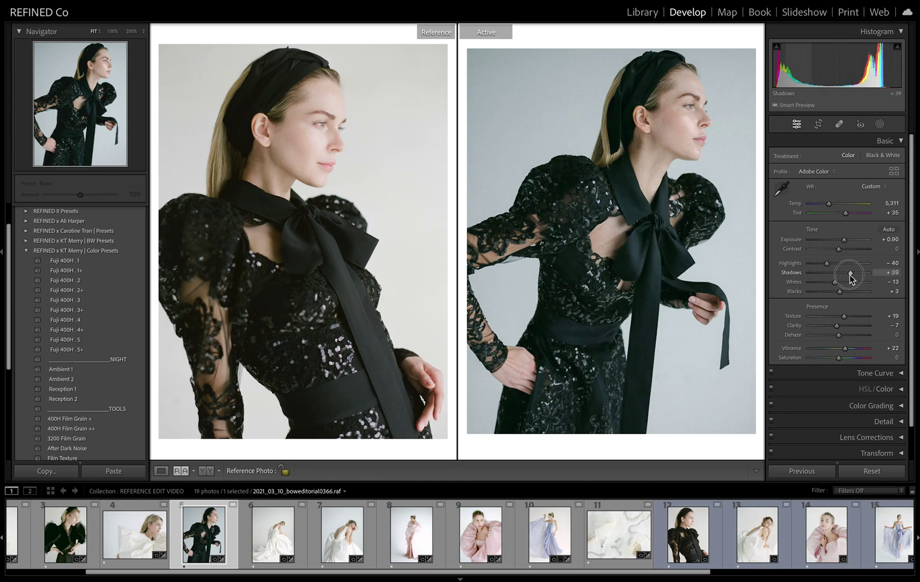
Step: Refine photo 5 to temperature 5,652, Tint +38, Exposure +1.25, Contrast -13 and Shadows +17
drag(828, 204, 847, 243)
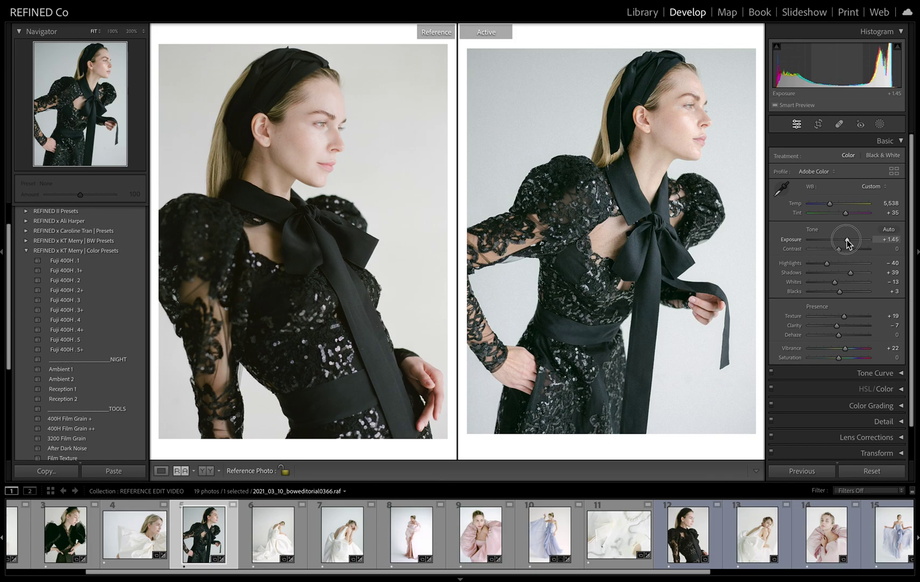
drag(847, 242, 847, 241)
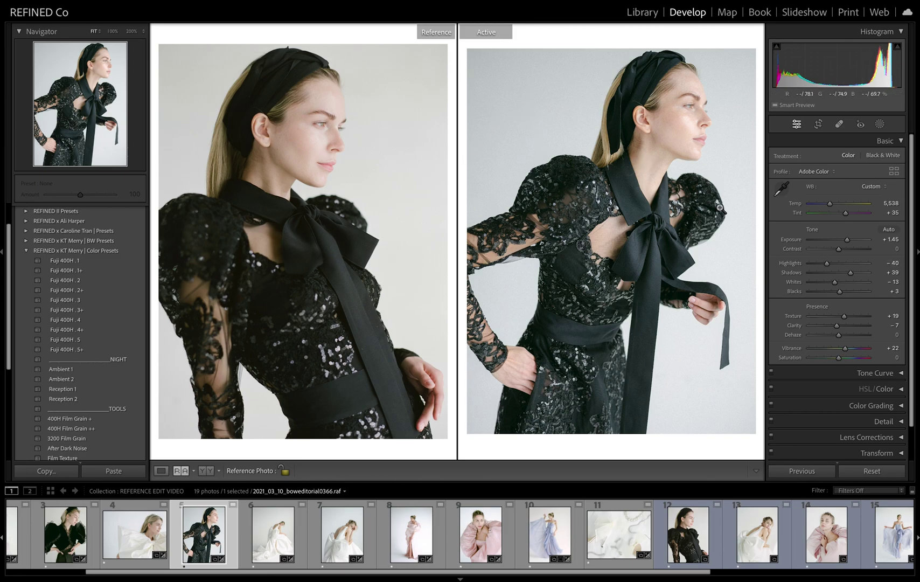
drag(830, 204, 847, 214)
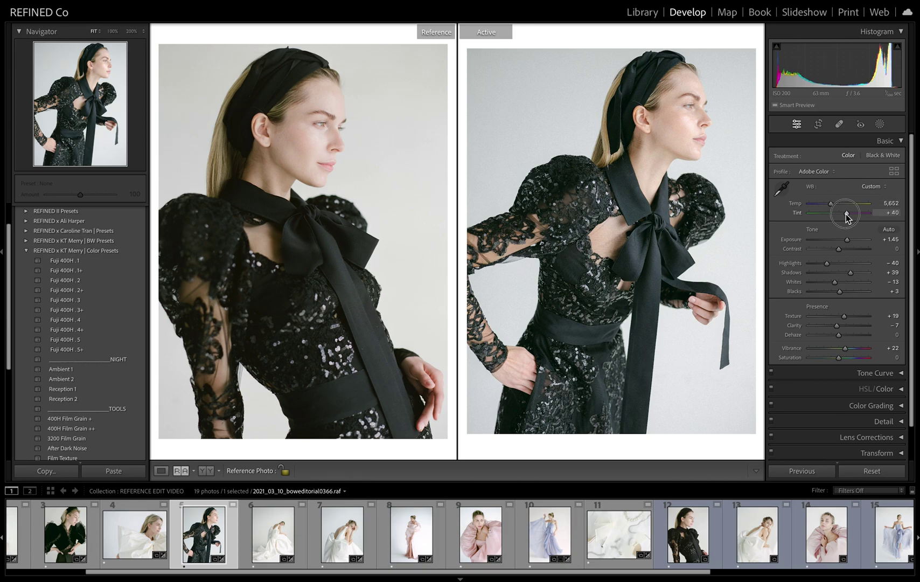
drag(847, 217, 842, 249)
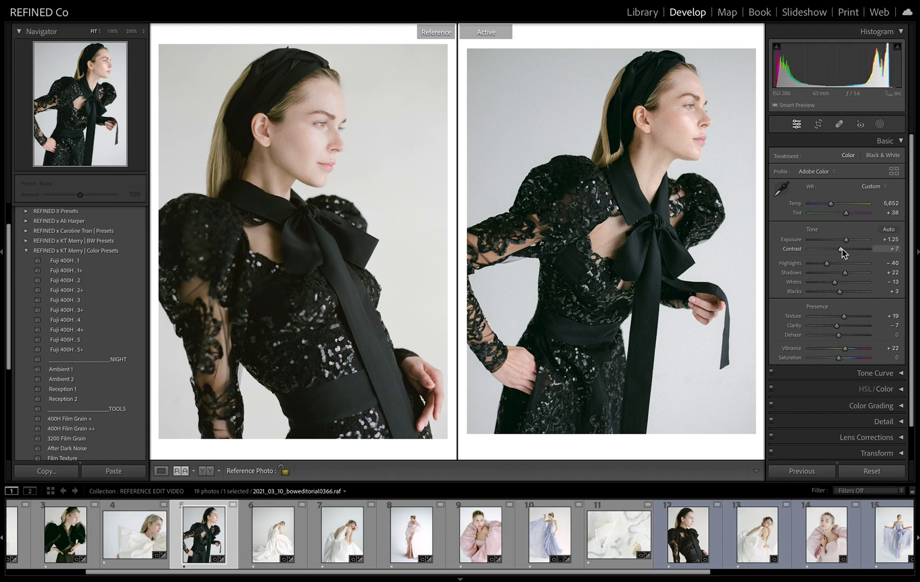
key(ctrl+z)
drag(845, 273, 845, 273)
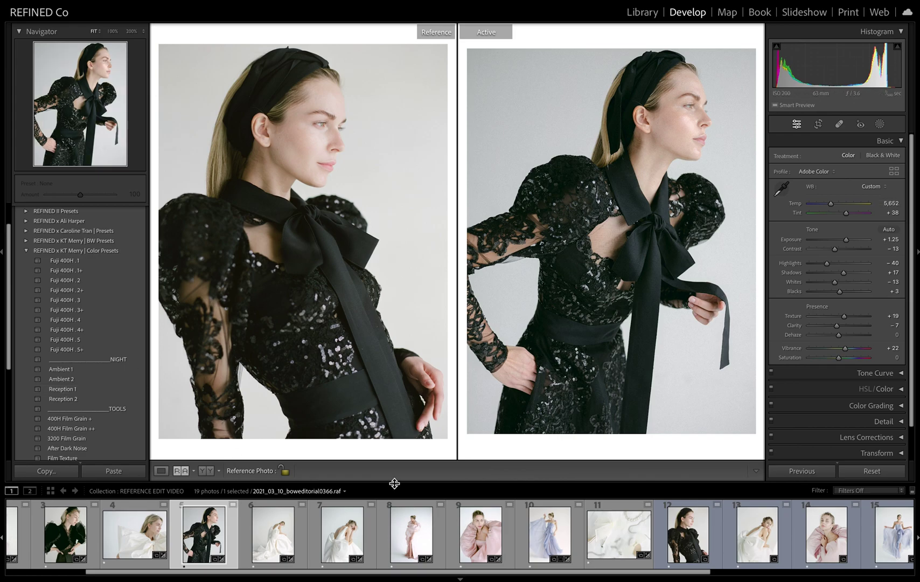
Step: Compare the Fuji 400H .3 and .1 presets on photo 5, ending with .3 applied
click(65, 300)
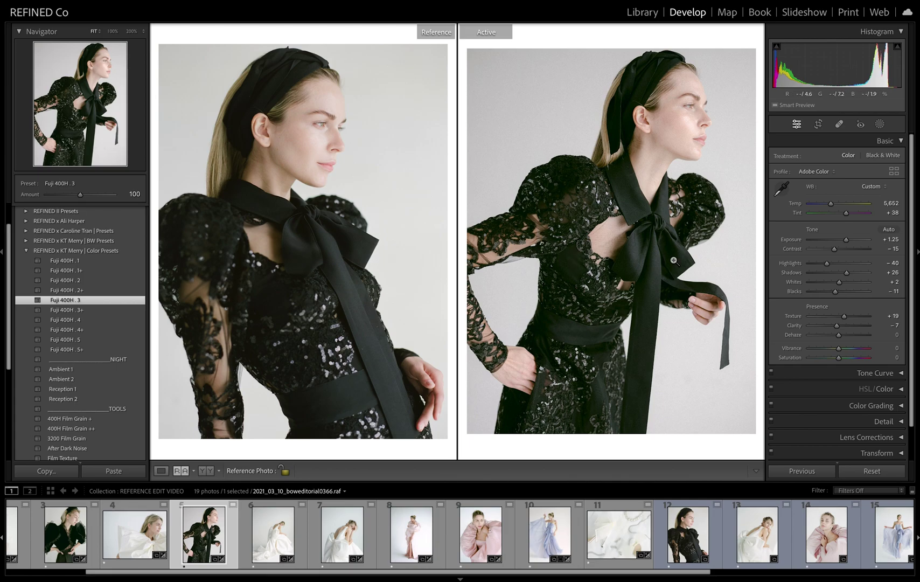
click(69, 261)
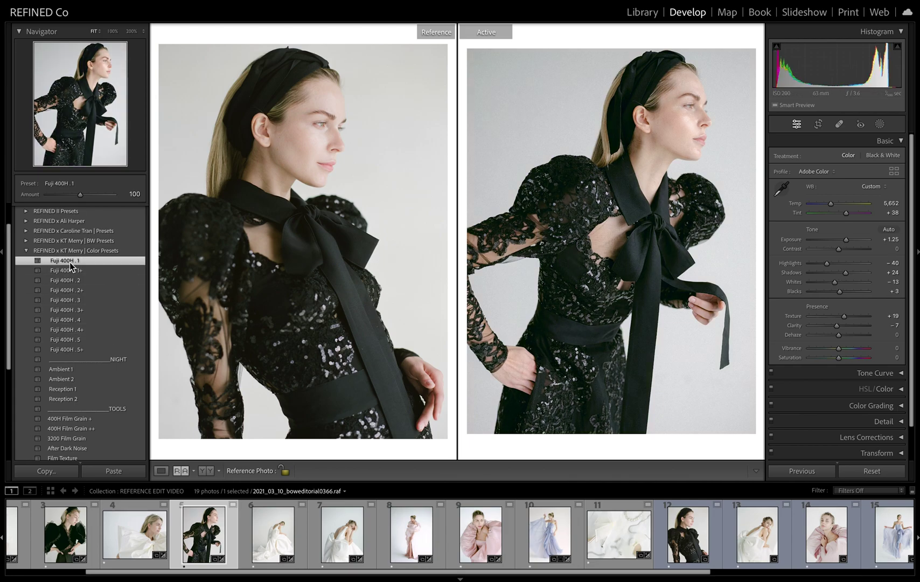
click(74, 299)
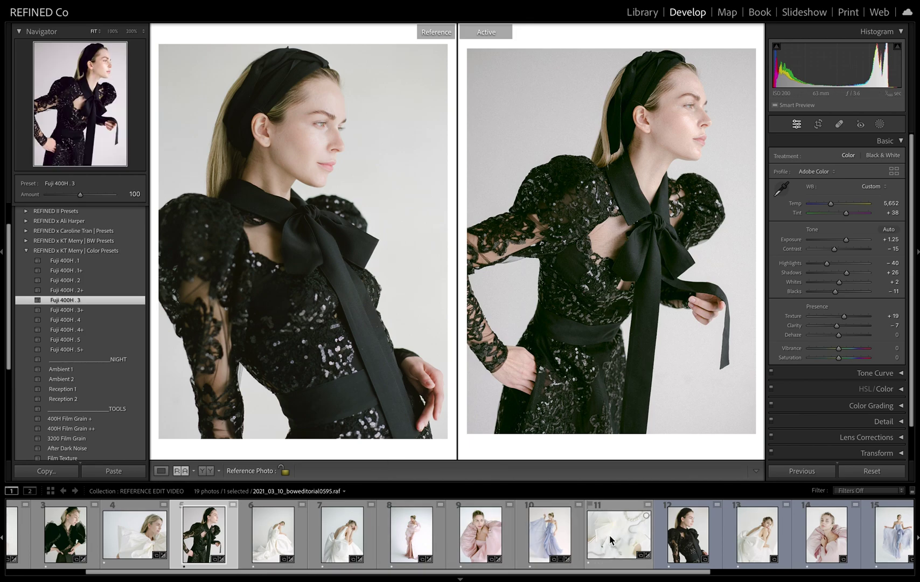
Step: Review photo 1 in the before-and-after comparison, then restore Reference View and make photo 5 active again
scroll(699, 536, down, 1)
scroll(699, 536, down, 3)
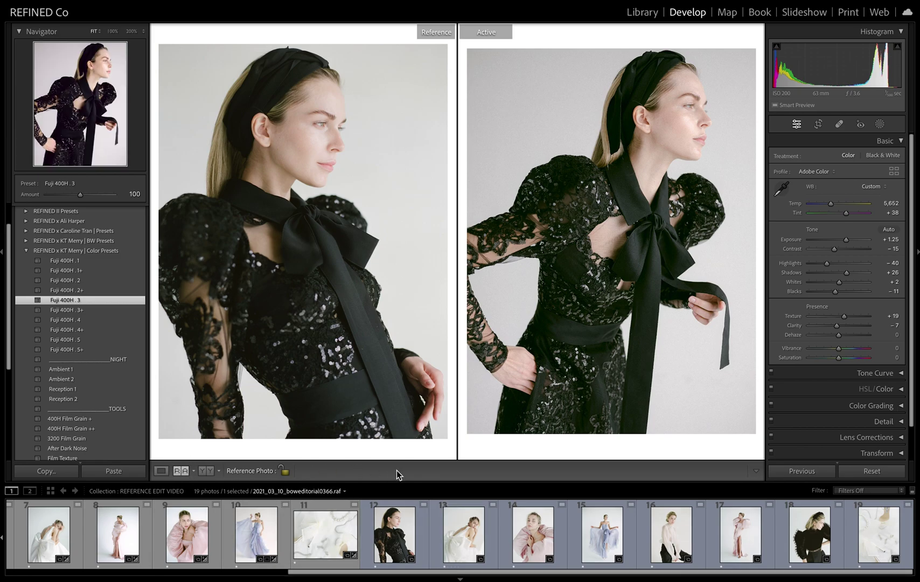
scroll(107, 533, left, 6)
click(48, 533)
click(206, 471)
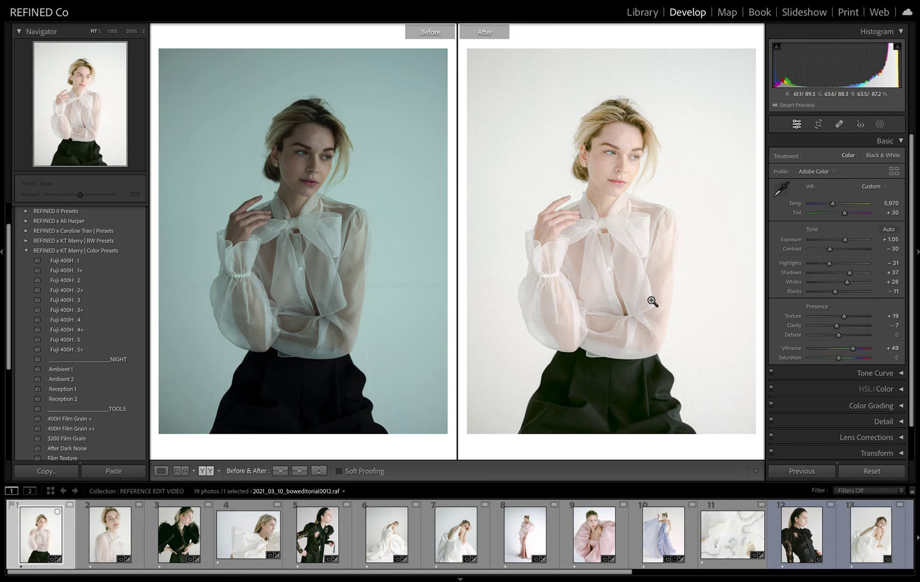
click(182, 471)
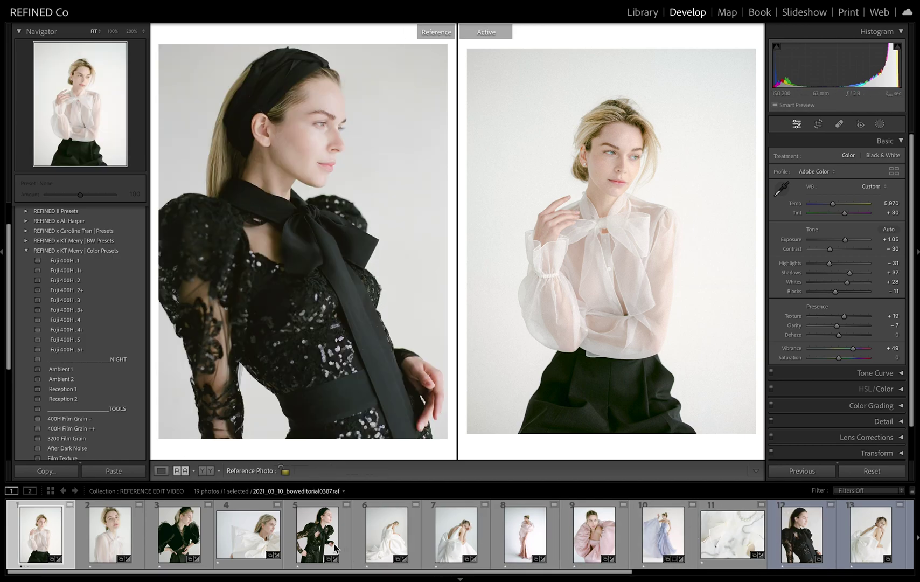
click(318, 533)
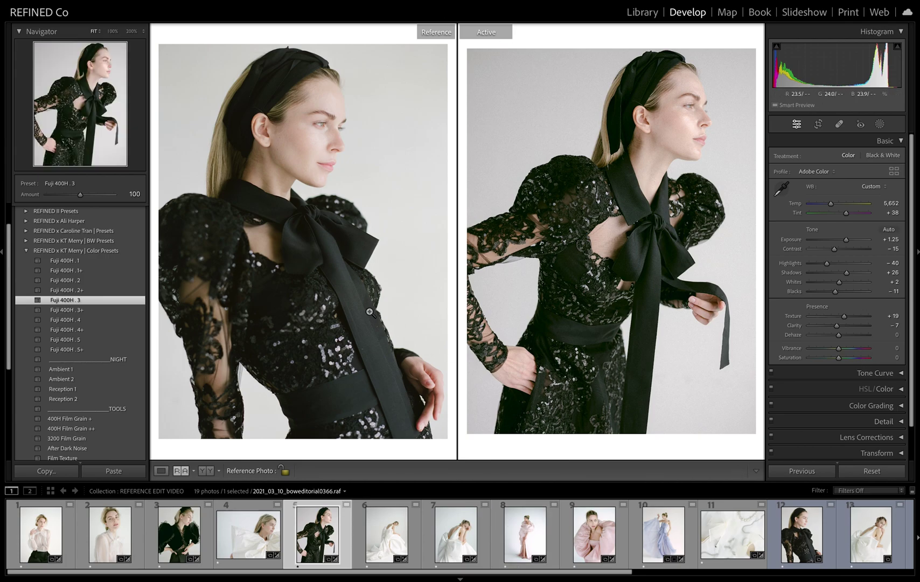